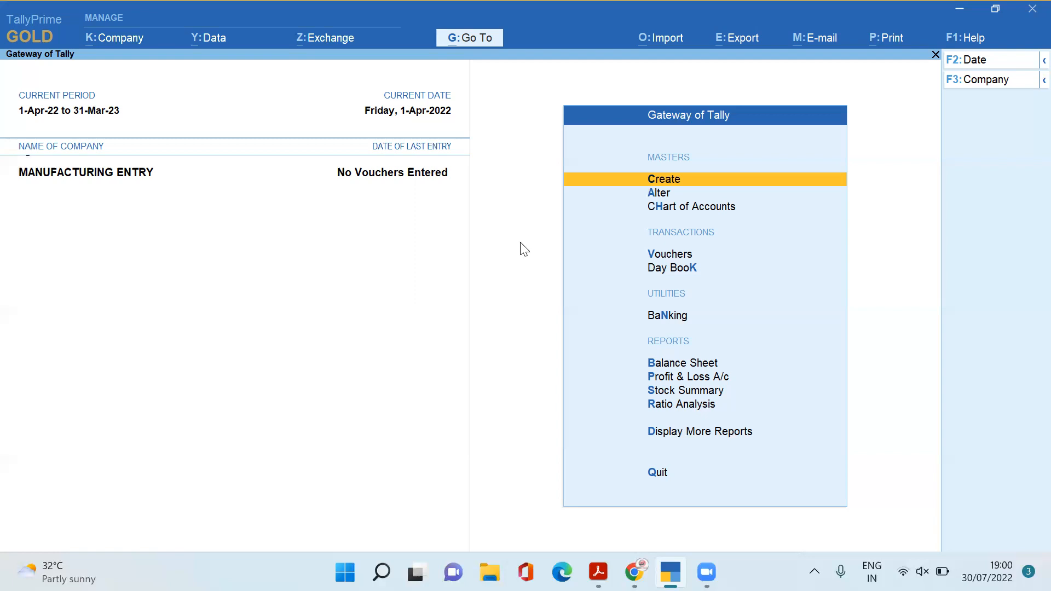
# Start a purchase voucher and enter ME/01/2022-23 as the supplier invoice number
pyautogui.press('v')
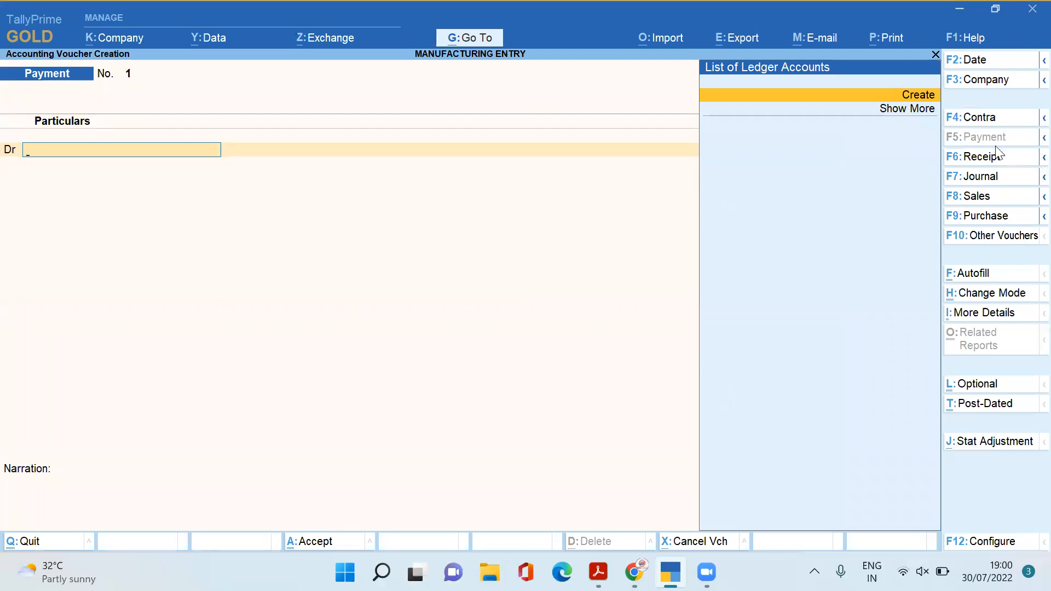
pyautogui.click(977, 222)
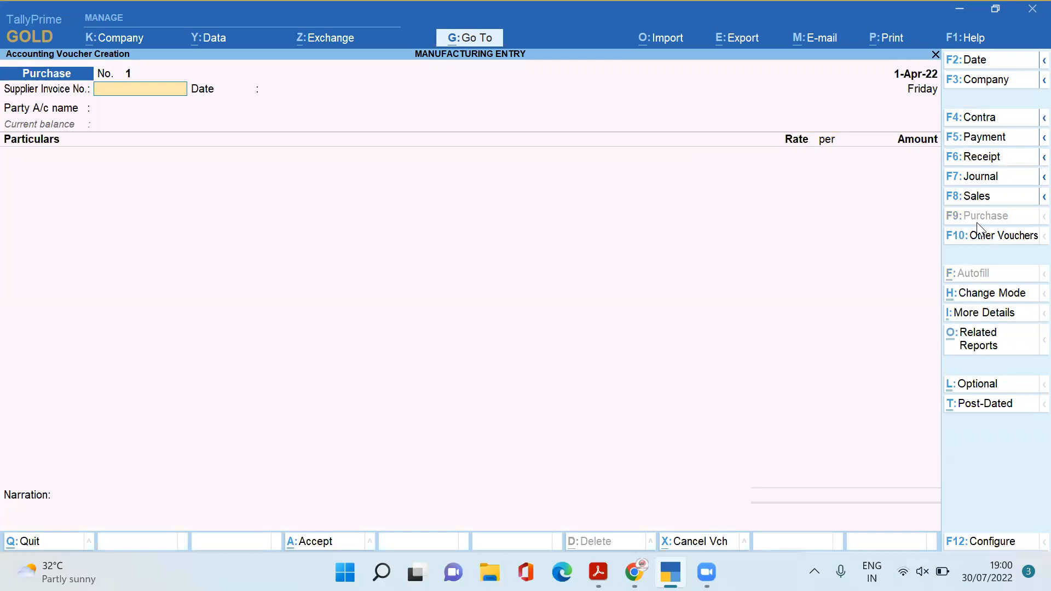
pyautogui.write('ME/01/2022-23')
pyautogui.press('Return')
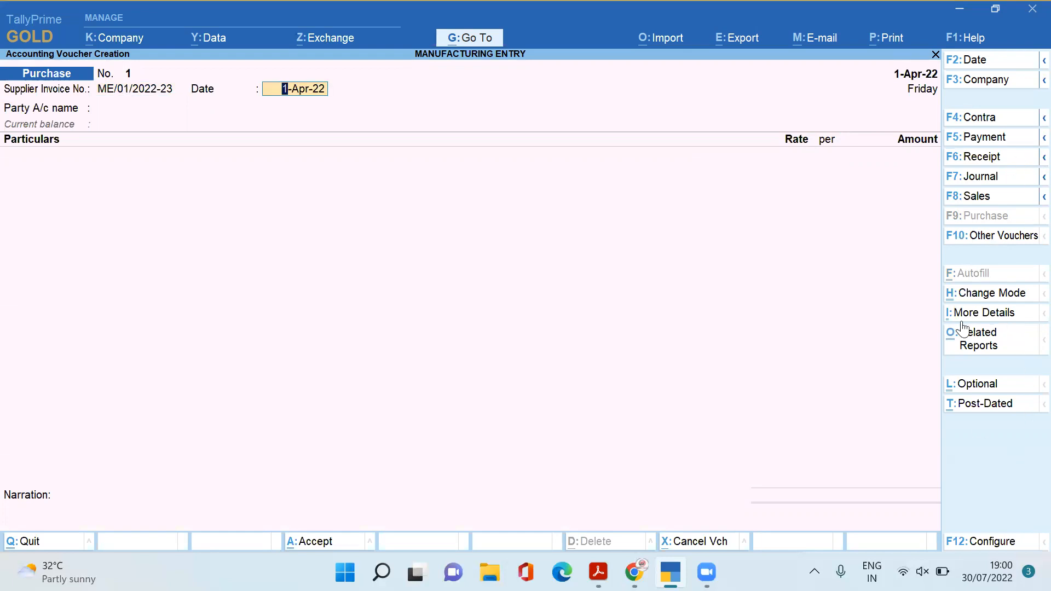
# Switch the purchase voucher to Item Invoice mode, keeping the supplier invoice number and the 1-Apr-22 date
pyautogui.click(1016, 293)
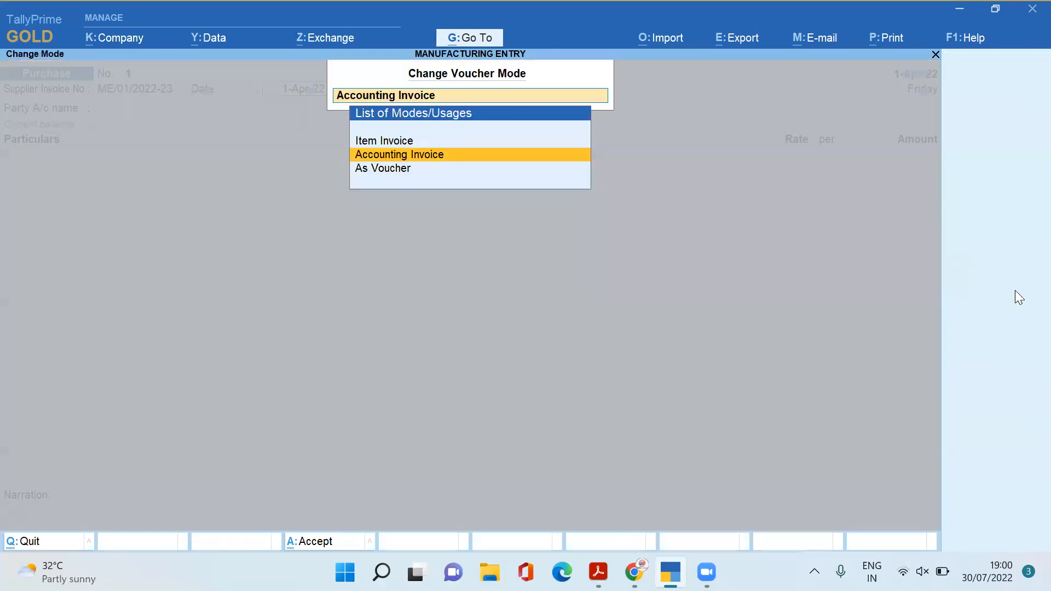
pyautogui.press('Up')
pyautogui.press('Return')
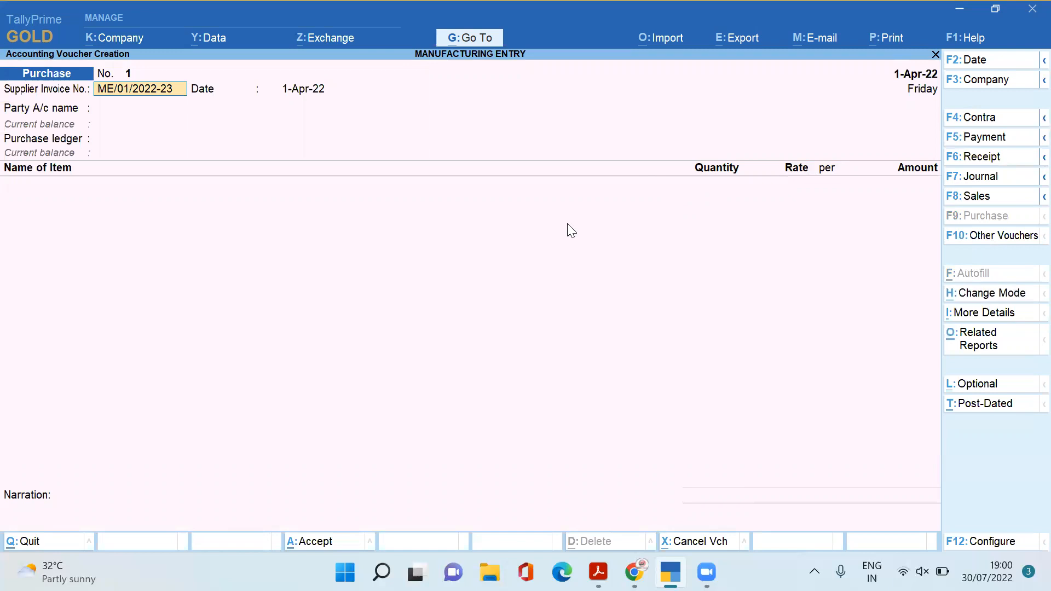
pyautogui.press('Return')
pyautogui.press('Return')
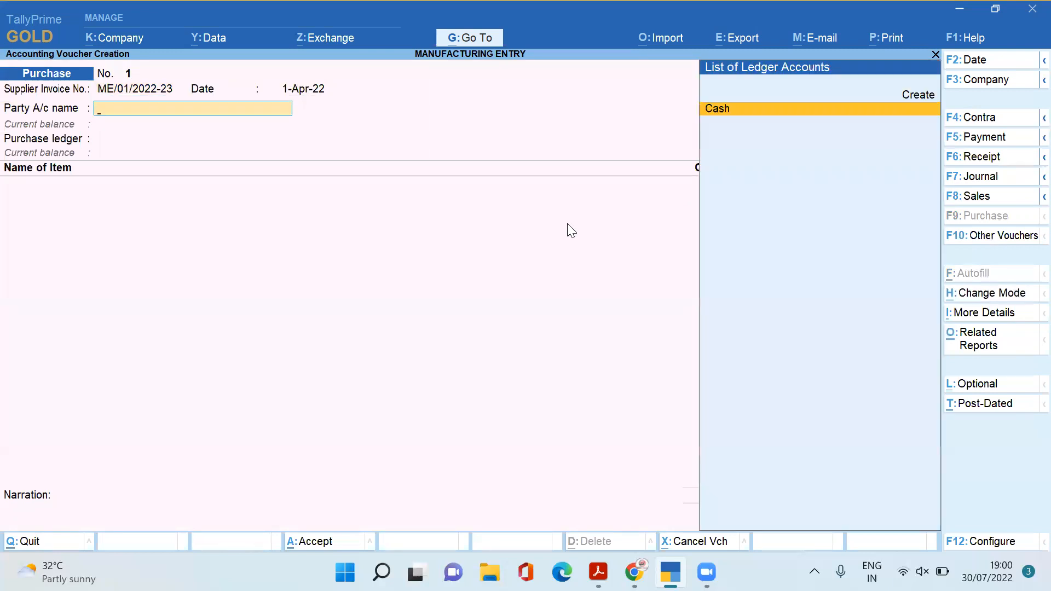
# Create a party ledger named MEGA ELECTRONICS under the Sundry Creditors group
pyautogui.hotkey('alt', 'c')
pyautogui.write('ME')
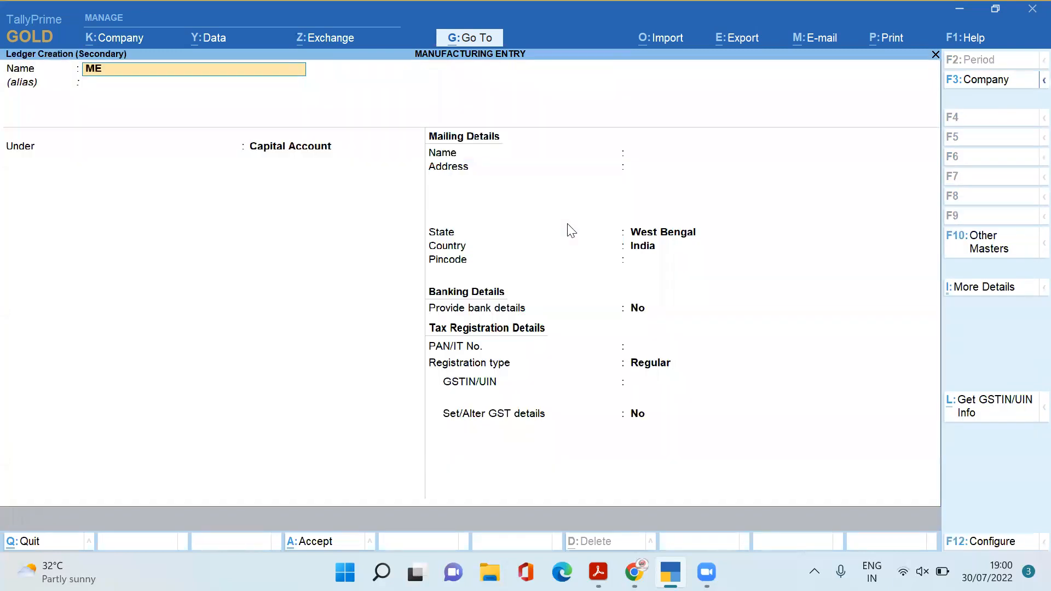
pyautogui.write('GA ELECTRONICS')
pyautogui.press('Return')
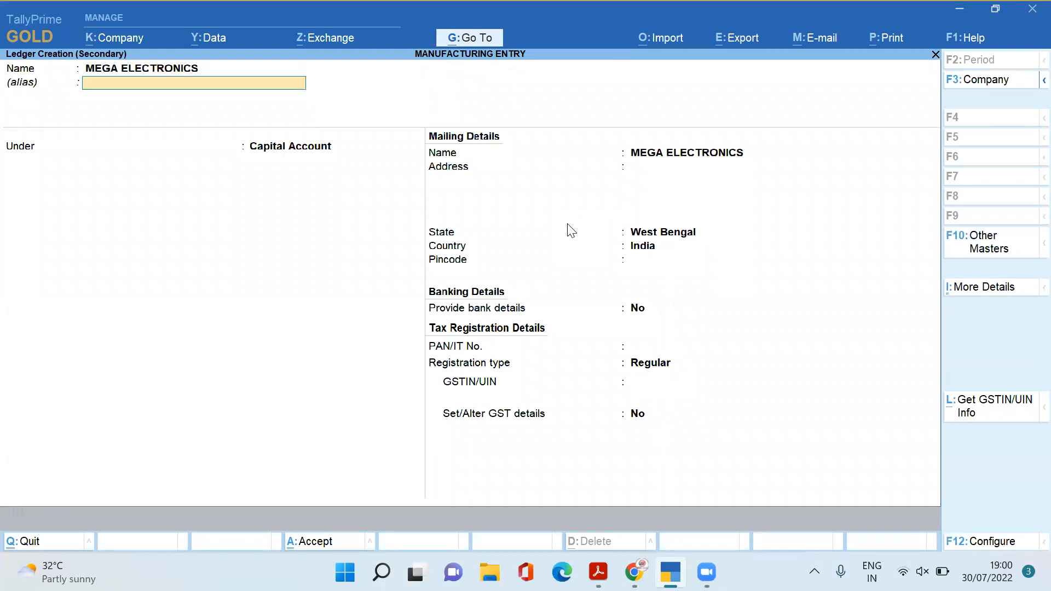
pyautogui.press('Return')
pyautogui.write('SUND')
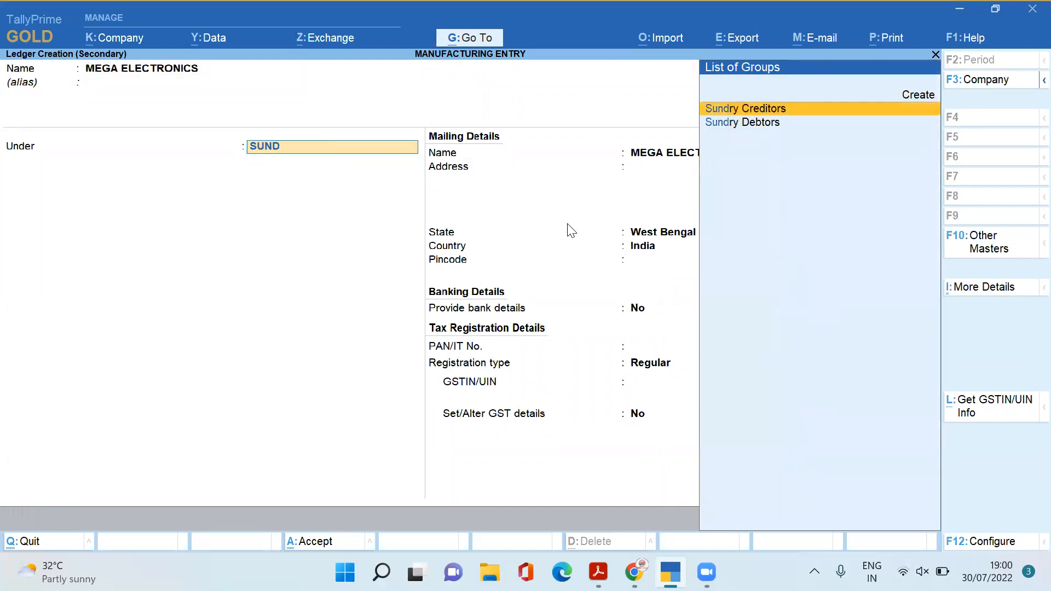
pyautogui.press('Return')
# Keep the default bill-by-bill, mailing and Regular registration details, leave the GSTIN blank, and save MEGA ELECTRONICS as the voucher's party
pyautogui.press('Return')
pyautogui.press('Return')
pyautogui.press('Return')
pyautogui.press('Return')
pyautogui.press('Return')
pyautogui.press('Return')
pyautogui.press('Return')
pyautogui.press('Return')
pyautogui.press('Return')
pyautogui.press('Return')
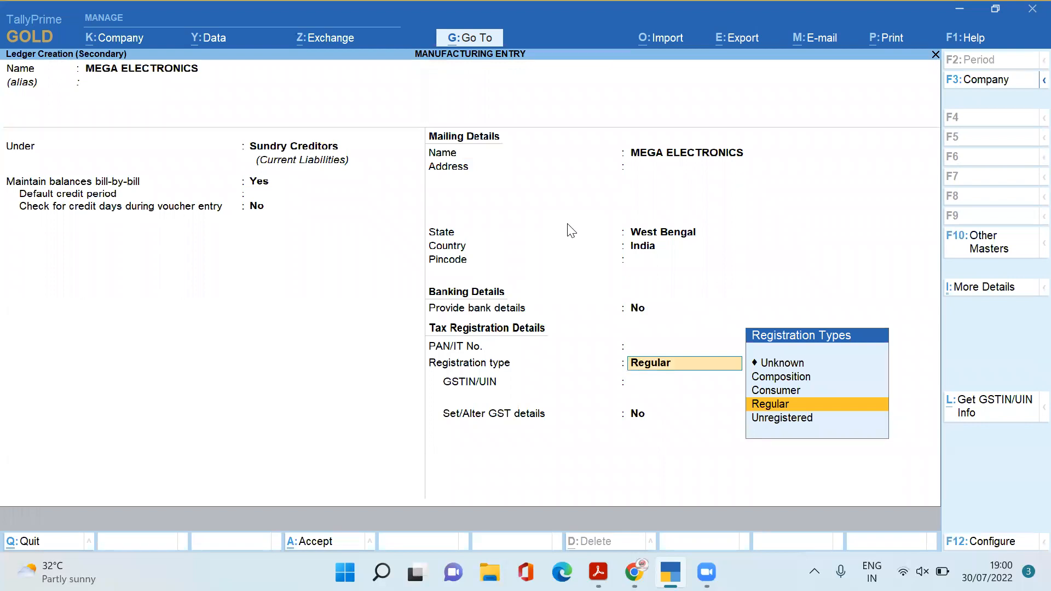
pyautogui.press('Return')
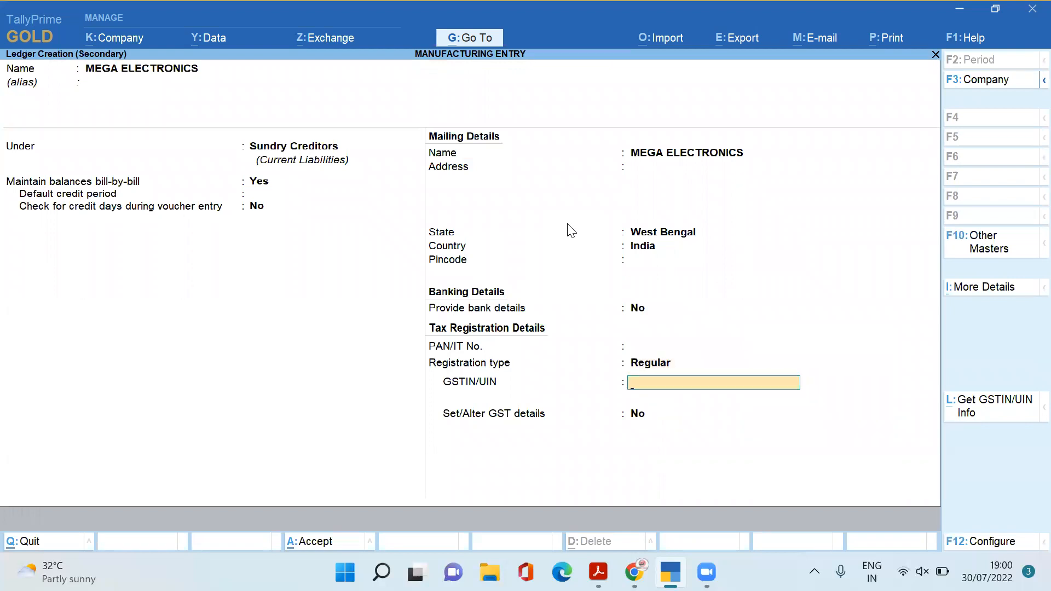
pyautogui.press('ctrl')
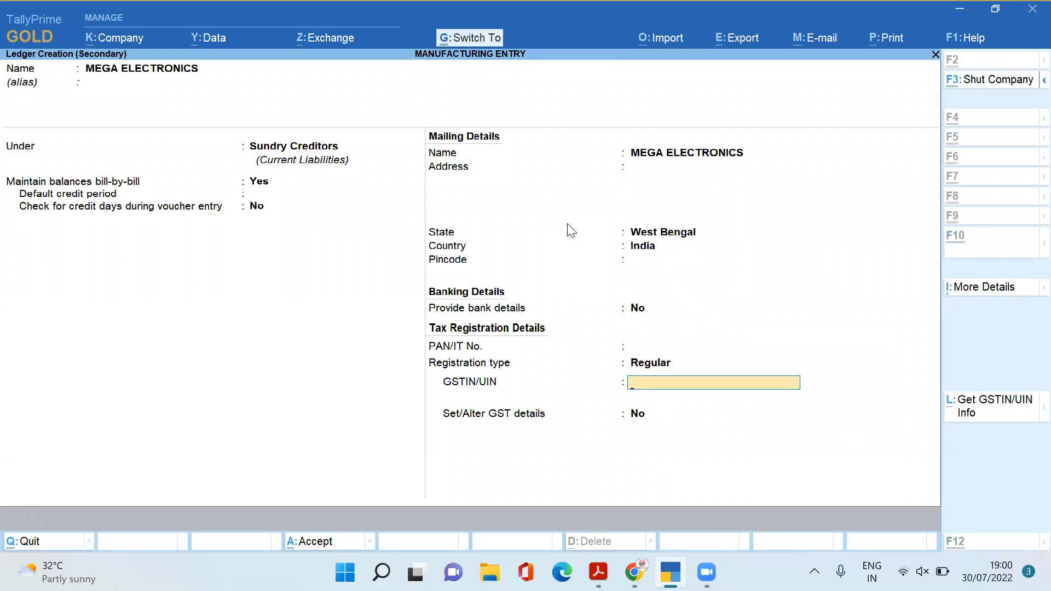
pyautogui.hotkey('ctrl', 'a')
pyautogui.hotkey('ctrl', 'a')
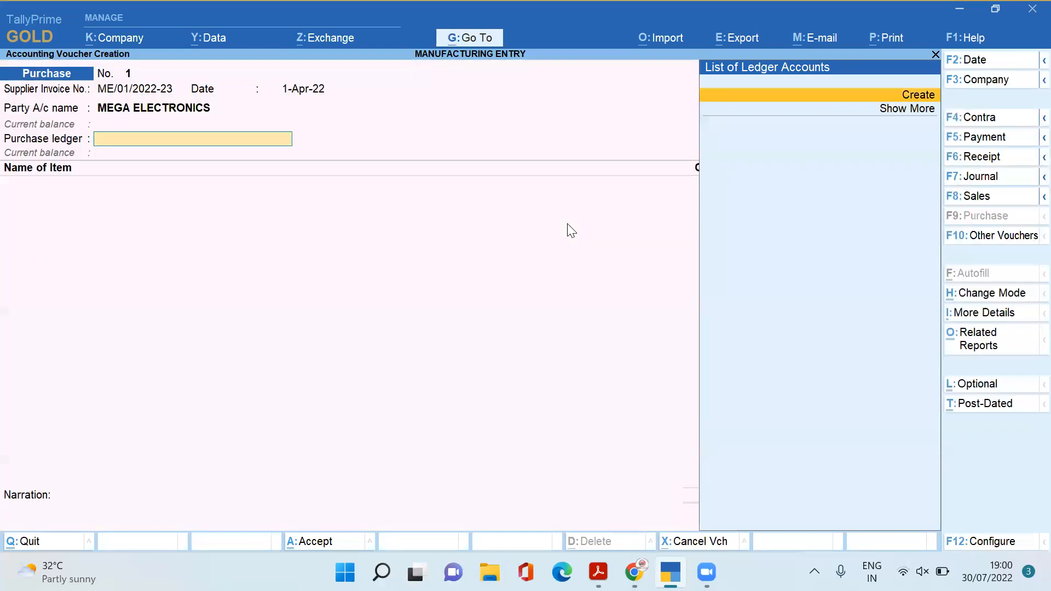
# Create a purchase ledger named LOCAL PURCHASE under the Purchase Accounts group
pyautogui.press('Return')
pyautogui.write('LOCAL P')
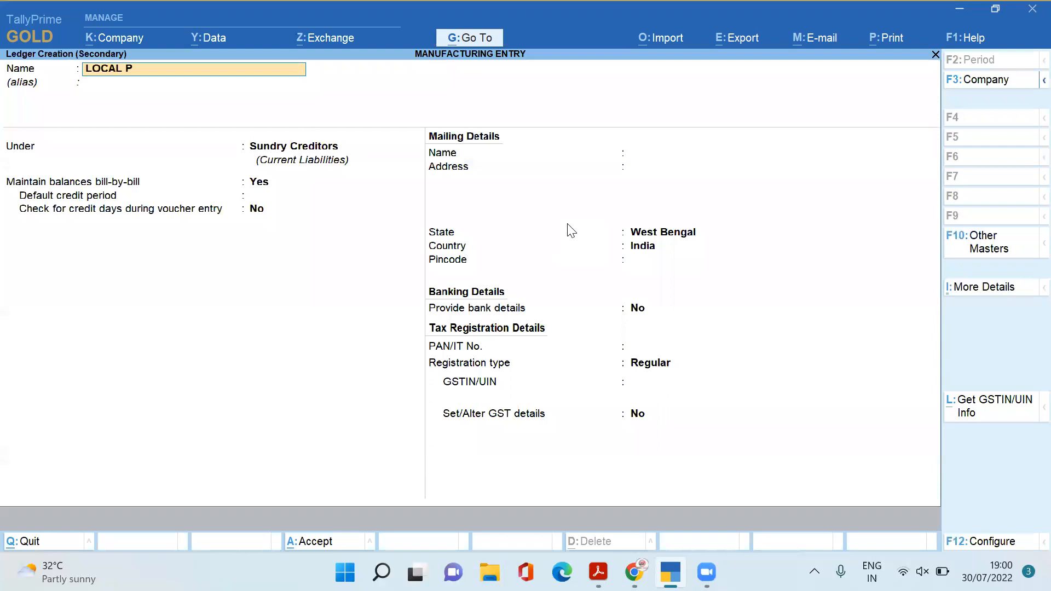
pyautogui.write('URCHASE')
pyautogui.press('Return')
pyautogui.press('Return')
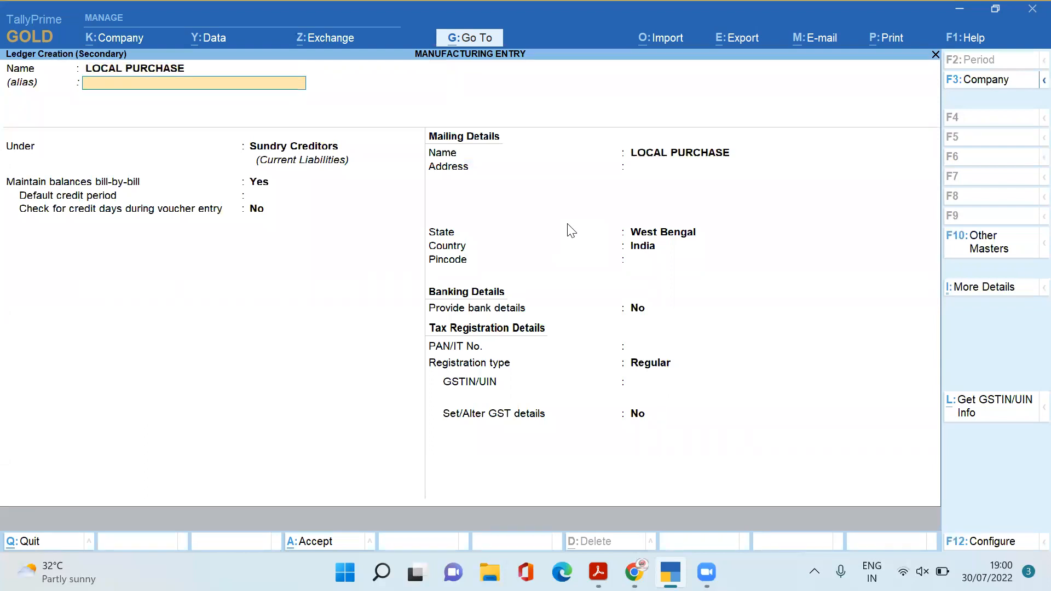
pyautogui.write('pur')
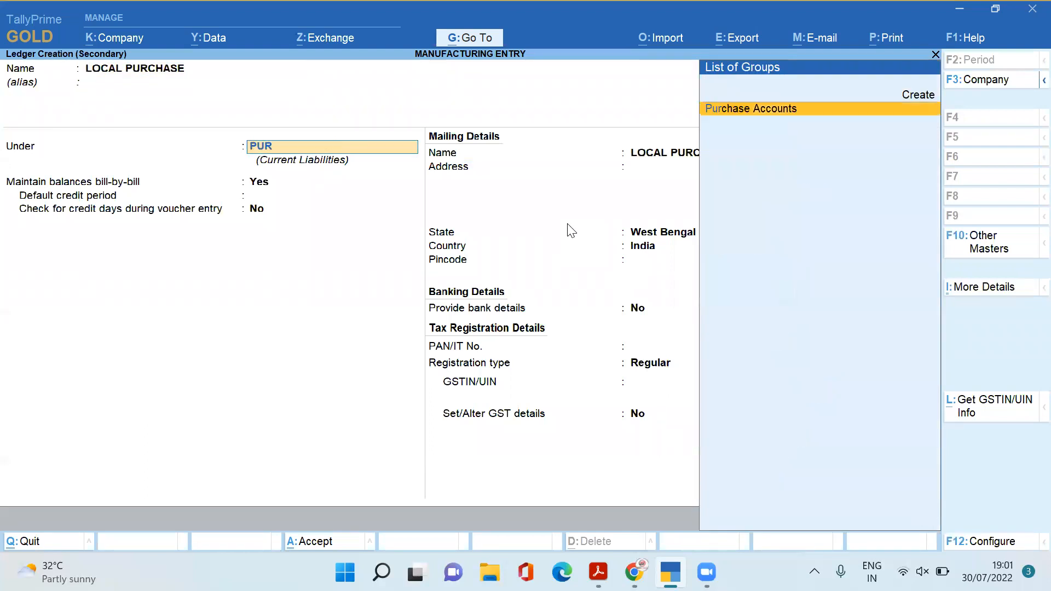
pyautogui.press('Return')
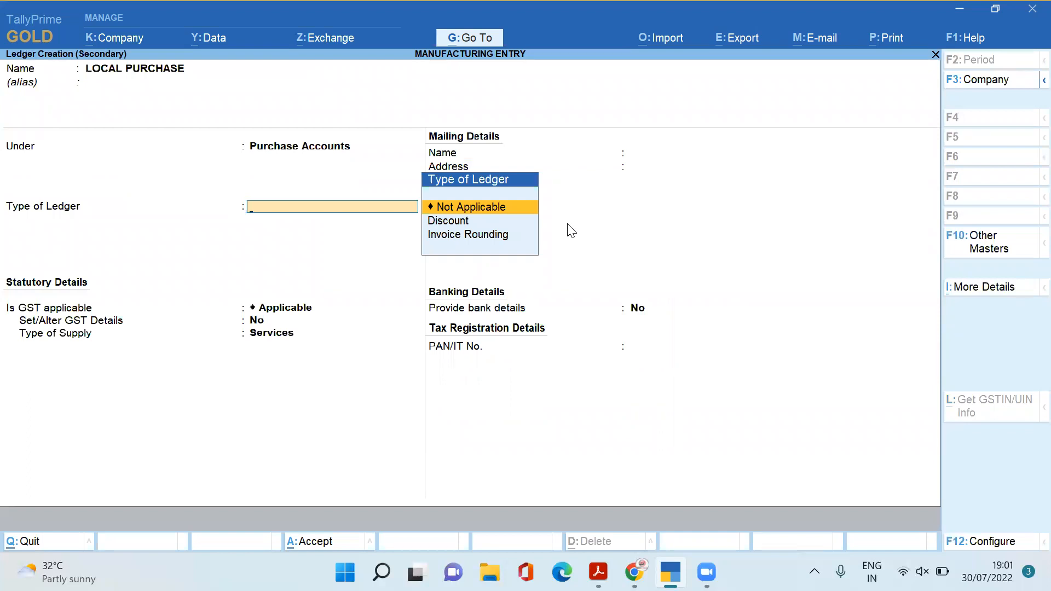
# Set LOCAL PURCHASE's type of supply to Goods, save the ledger, and leave the voucher's tax classification blank
pyautogui.press('Return')
pyautogui.press('Return')
pyautogui.press('Return')
pyautogui.press('Up')
pyautogui.press('Return')
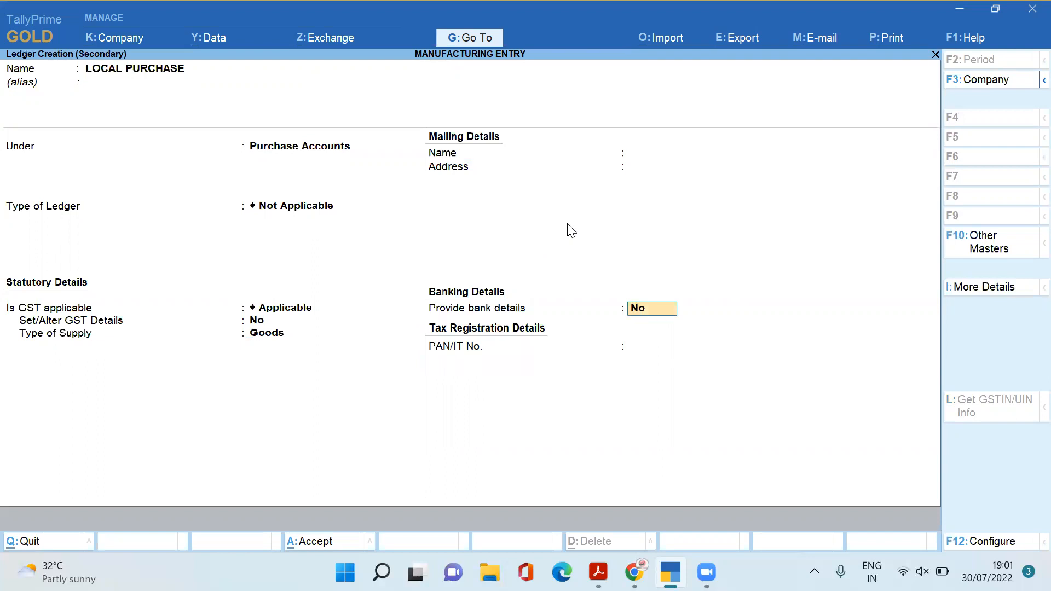
pyautogui.hotkey('ctrl', 'a')
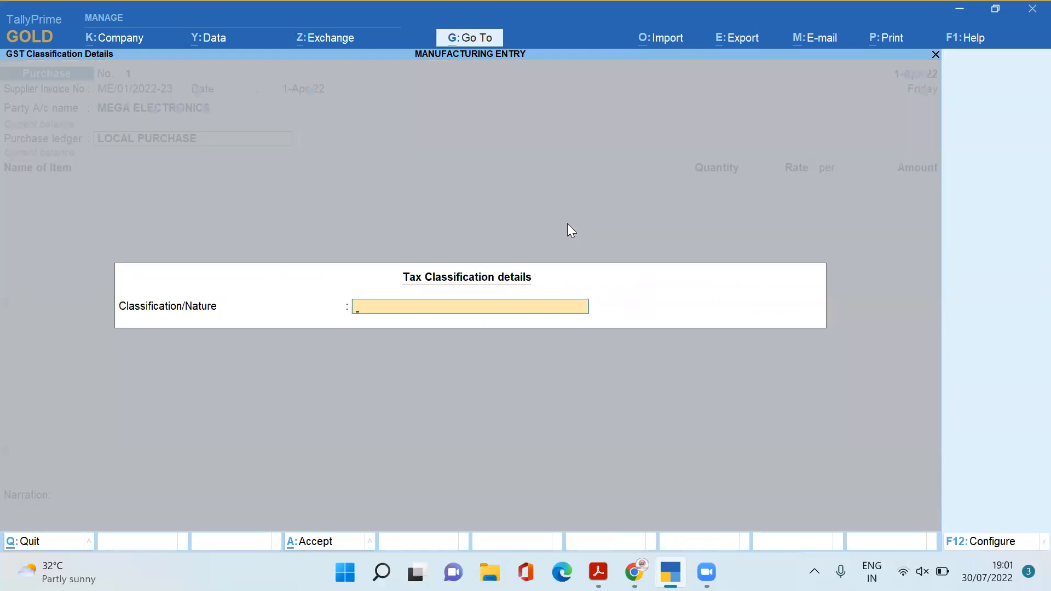
pyautogui.press('Return')
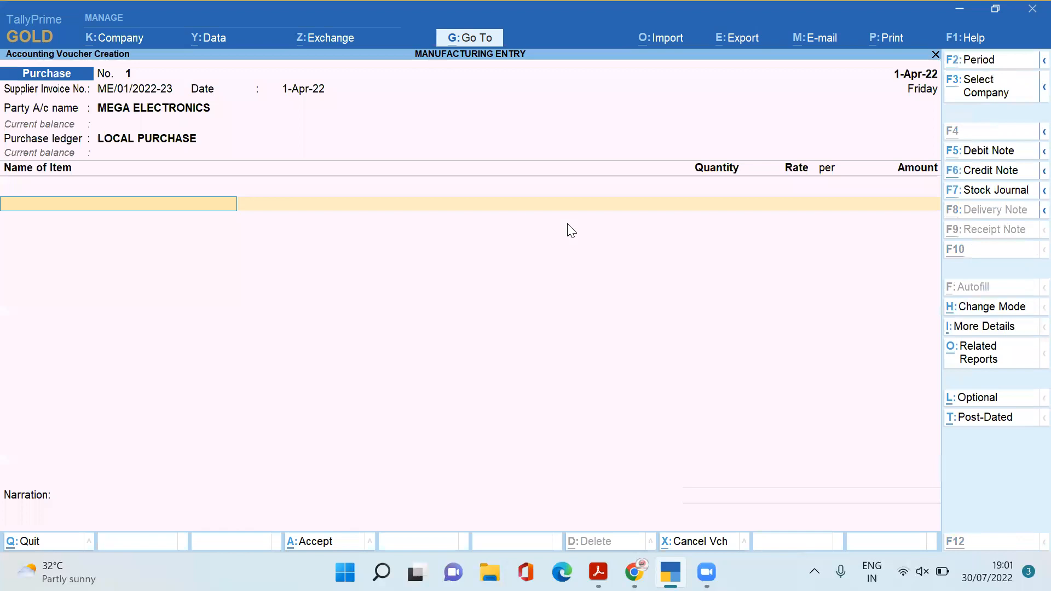
# Begin a new stock item named CPU under the Primary group for the voucher's first item line
pyautogui.hotkey('alt', 'c')
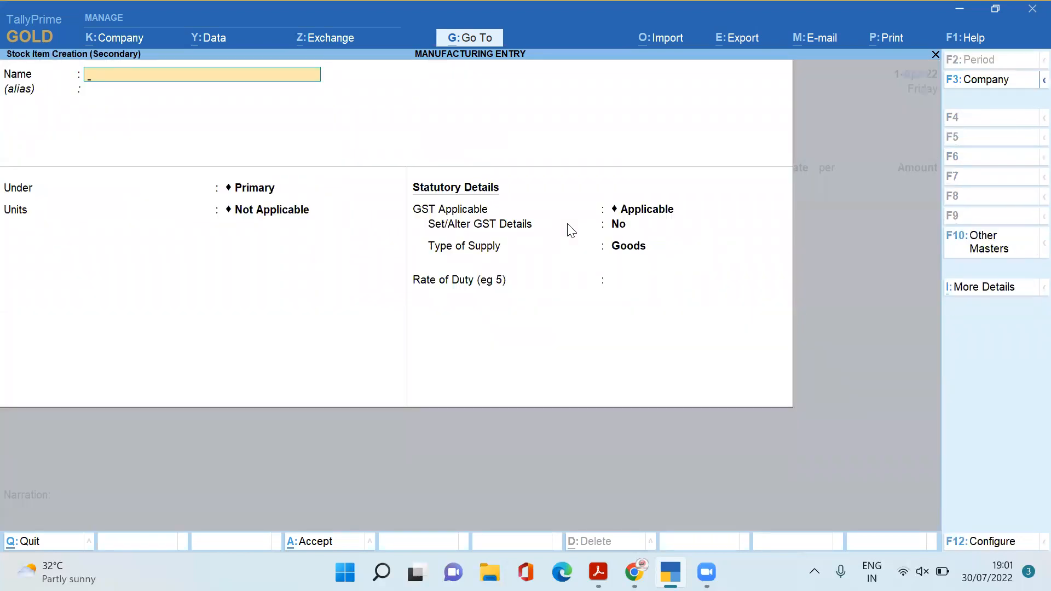
pyautogui.write('CPU')
pyautogui.press('Return')
pyautogui.press('Return')
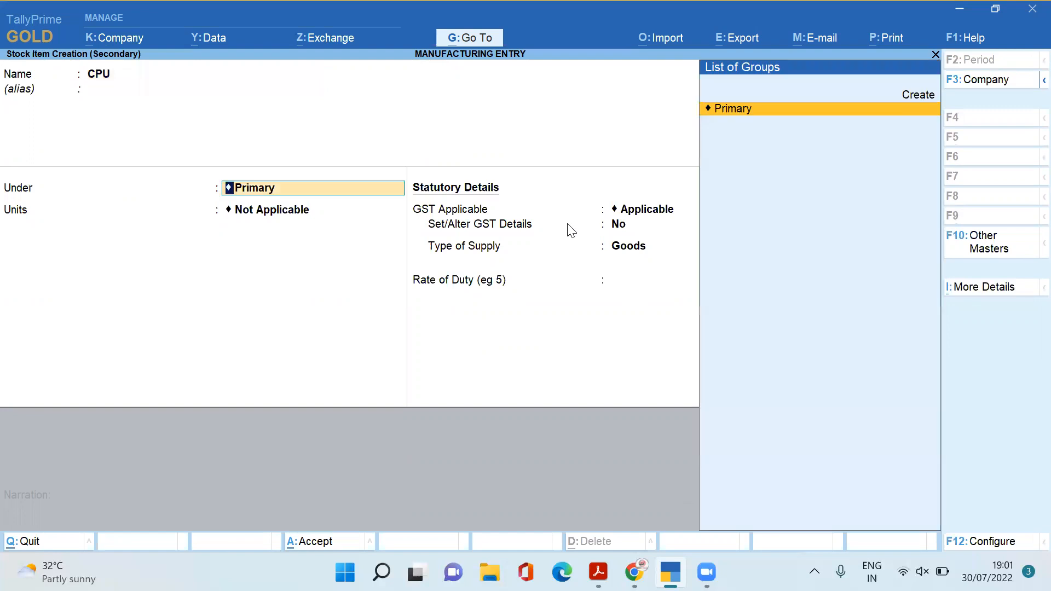
pyautogui.press('Return')
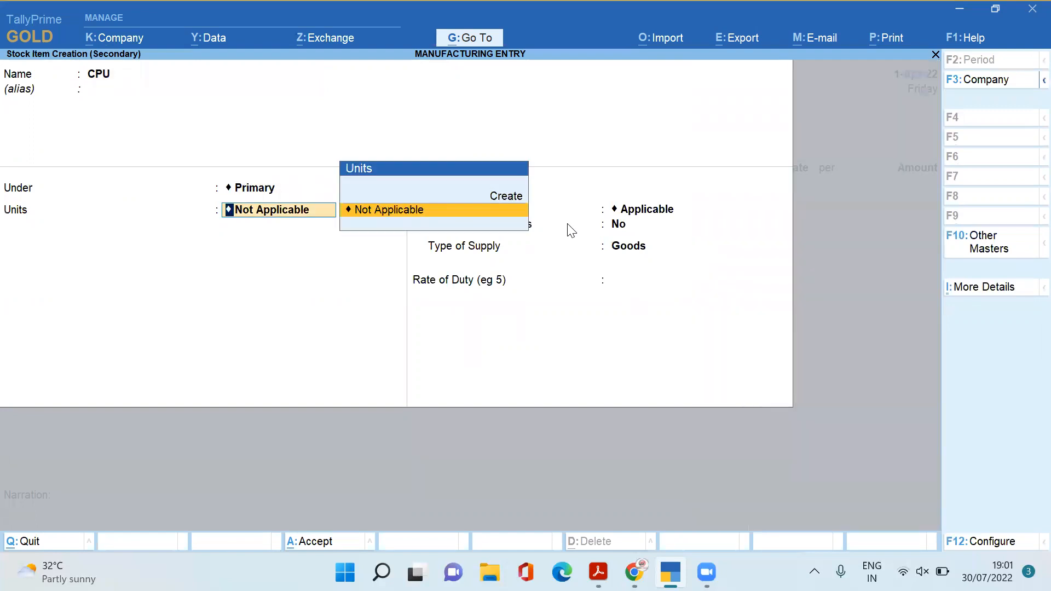
# Create the unit PCS with quantity code PCS-PIECES for the CPU item, leaving alternate units as Not Applicable
pyautogui.hotkey('alt', 'c')
pyautogui.write('PCS')
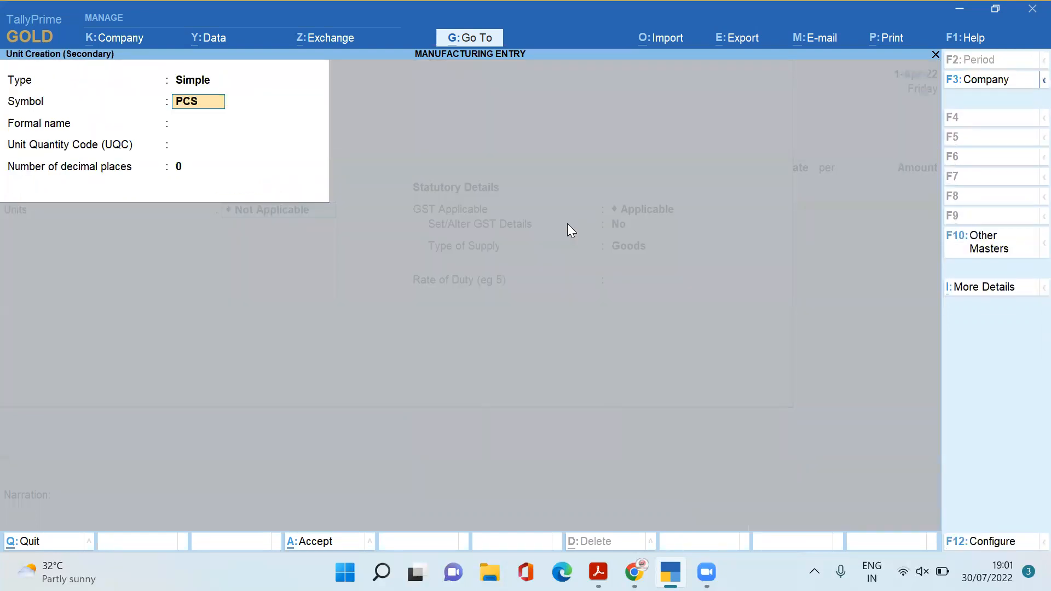
pyautogui.press('Return')
pyautogui.press('Return')
pyautogui.write('PC')
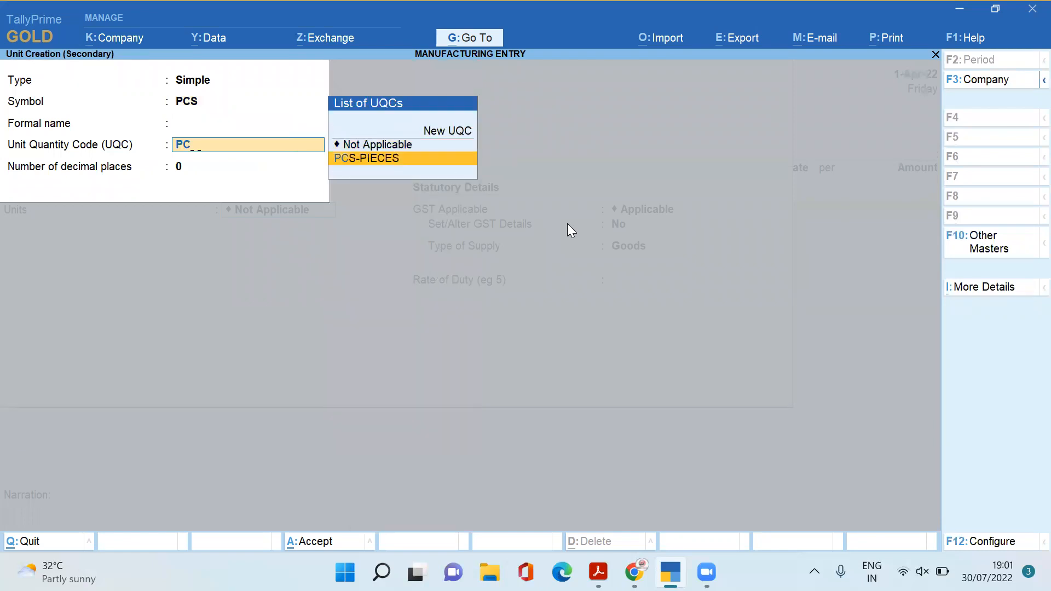
pyautogui.press('Return')
pyautogui.hotkey('ctrl', 'a')
pyautogui.press('Return')
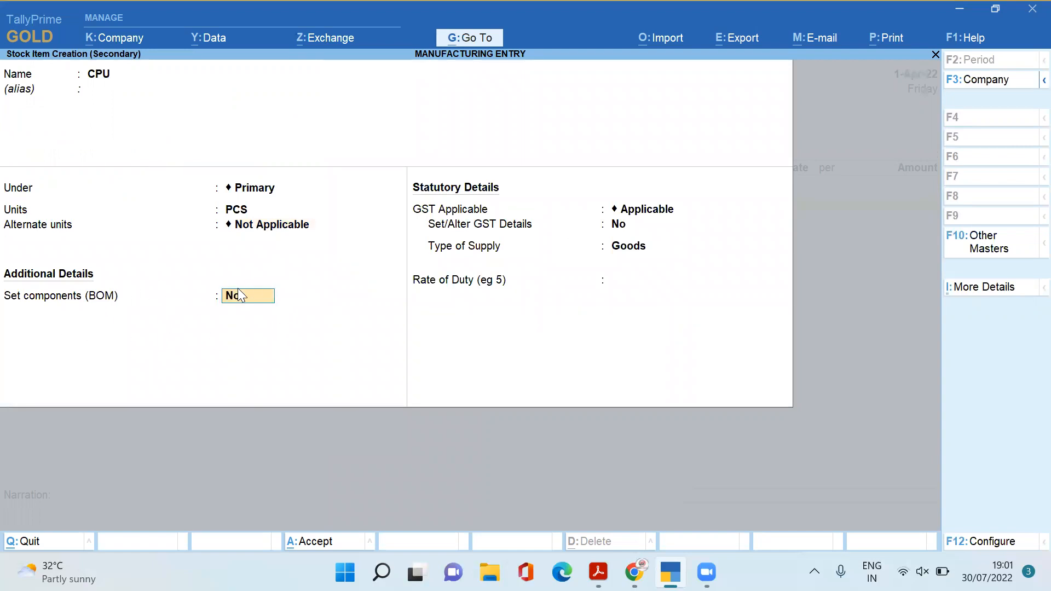
# Keep Set components (BOM) at No and GST as Applicable, and turn on Set/Alter GST Details for the CPU item
pyautogui.press('Return')
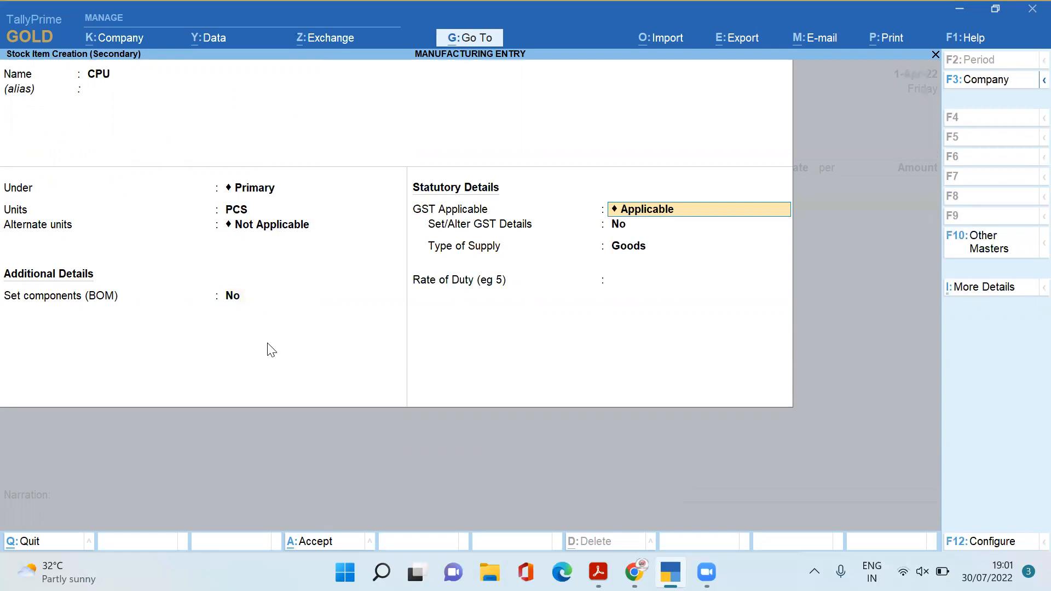
pyautogui.press('Return')
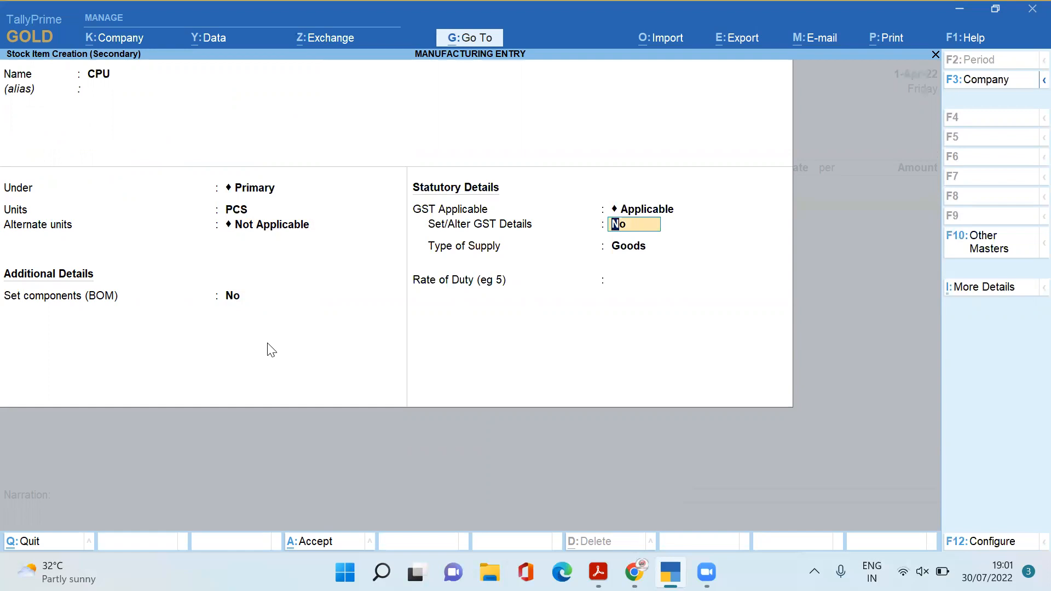
pyautogui.write('y')
pyautogui.press('Return')
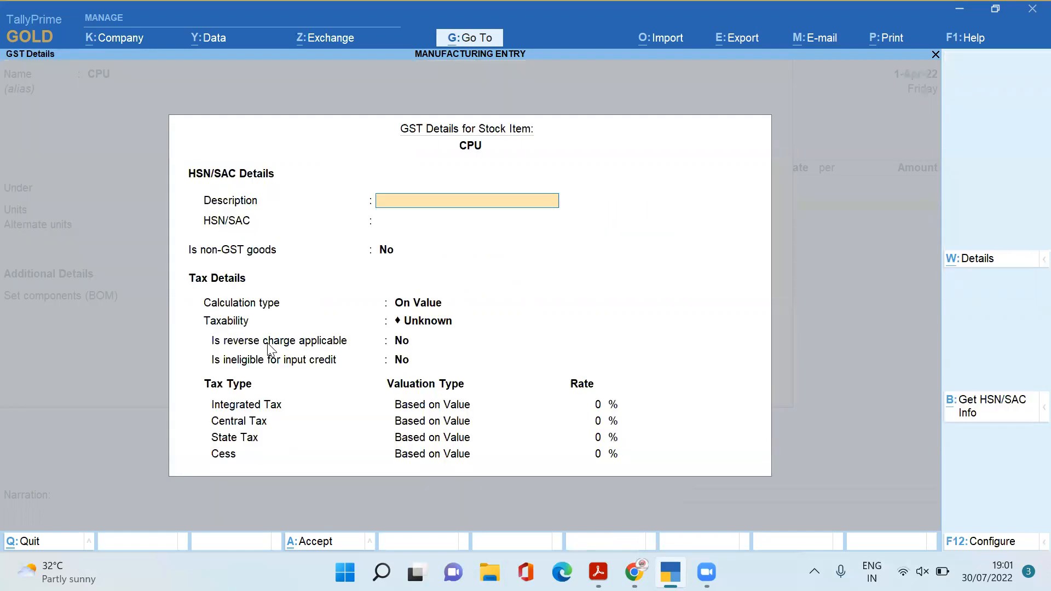
# Leave CPU's HSN details blank, keep the calculation type On Value, and set its taxability to Taxable
pyautogui.press('Return')
pyautogui.press('Return')
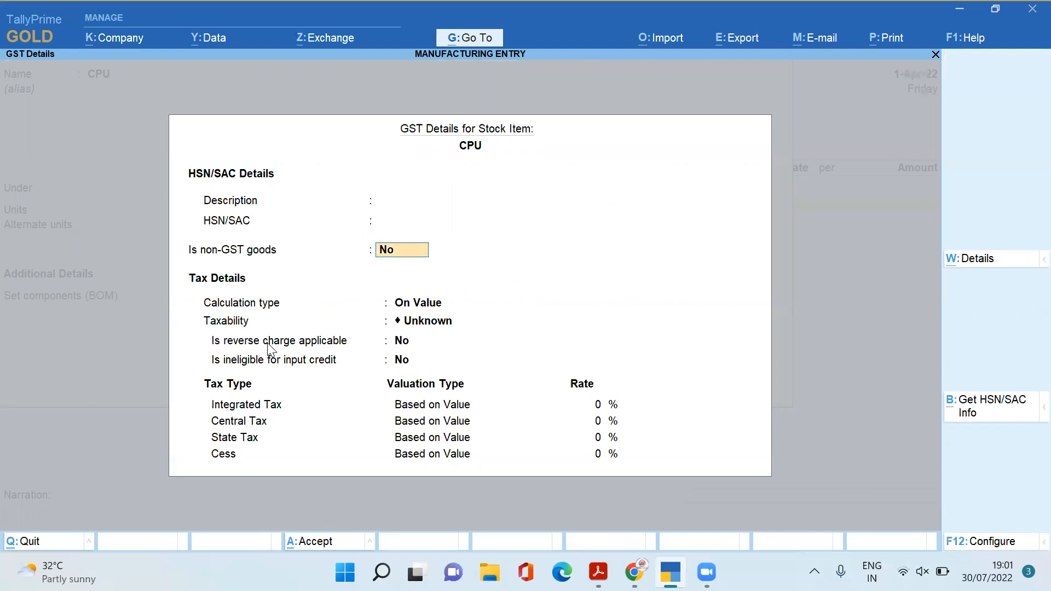
pyautogui.press('Return')
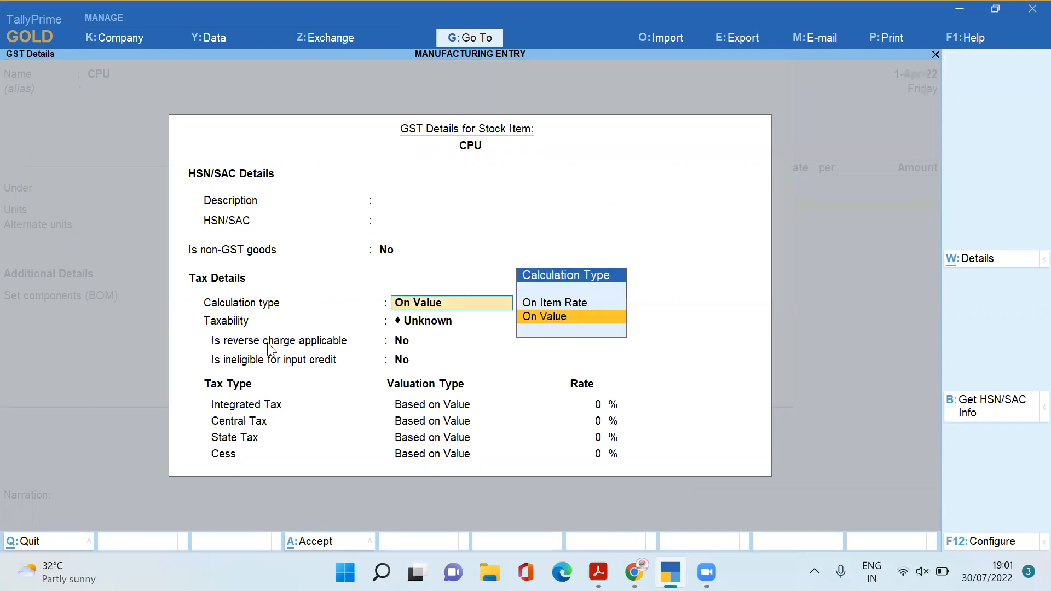
pyautogui.press('Return')
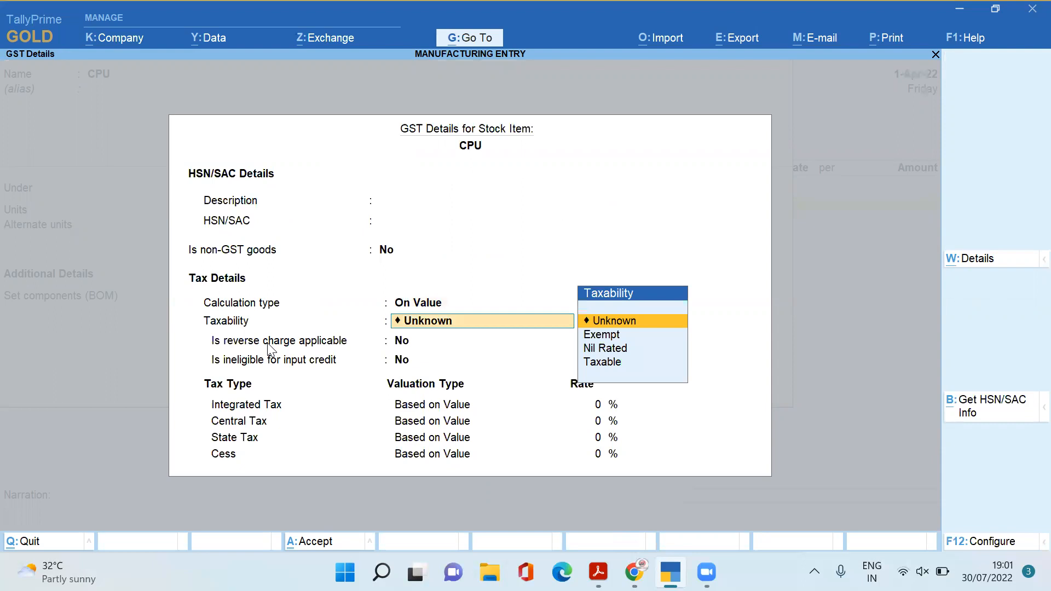
pyautogui.press('Down')
pyautogui.press('Down')
pyautogui.press('Down')
pyautogui.press('Return')
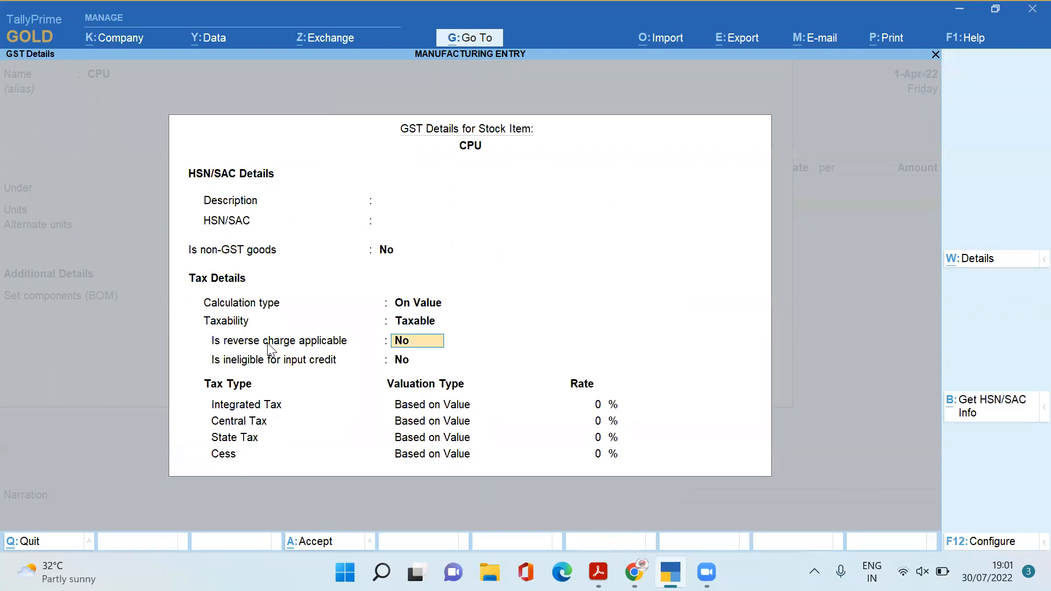
# Set CPU's integrated tax rate to 18%, keep reverse charge and input credit ineligibility at No, and save the GST details
pyautogui.press('Return')
pyautogui.press('Return')
pyautogui.write('18')
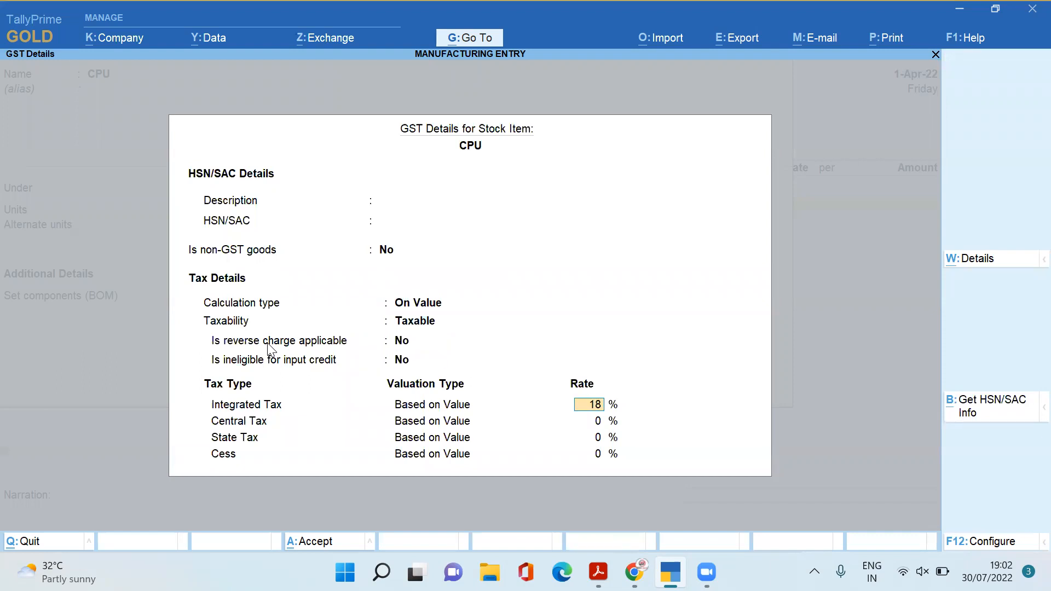
pyautogui.press('Return')
pyautogui.hotkey('ctrl', 'a')
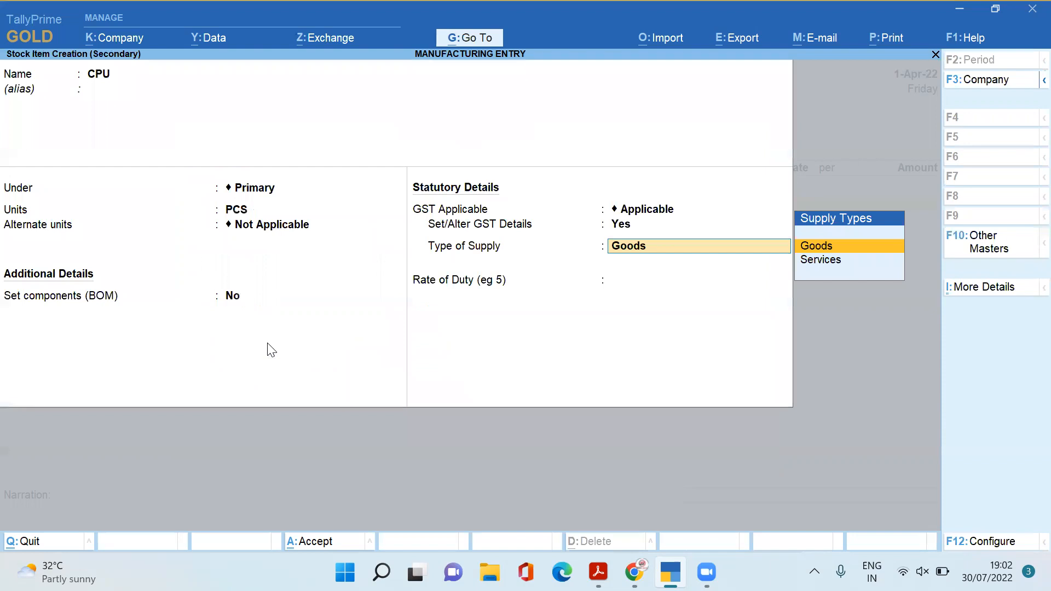
# Save the CPU item as Goods without a description and enter 12 PCS at a rate of 5000 on its invoice line
pyautogui.hotkey('ctrl', 'a')
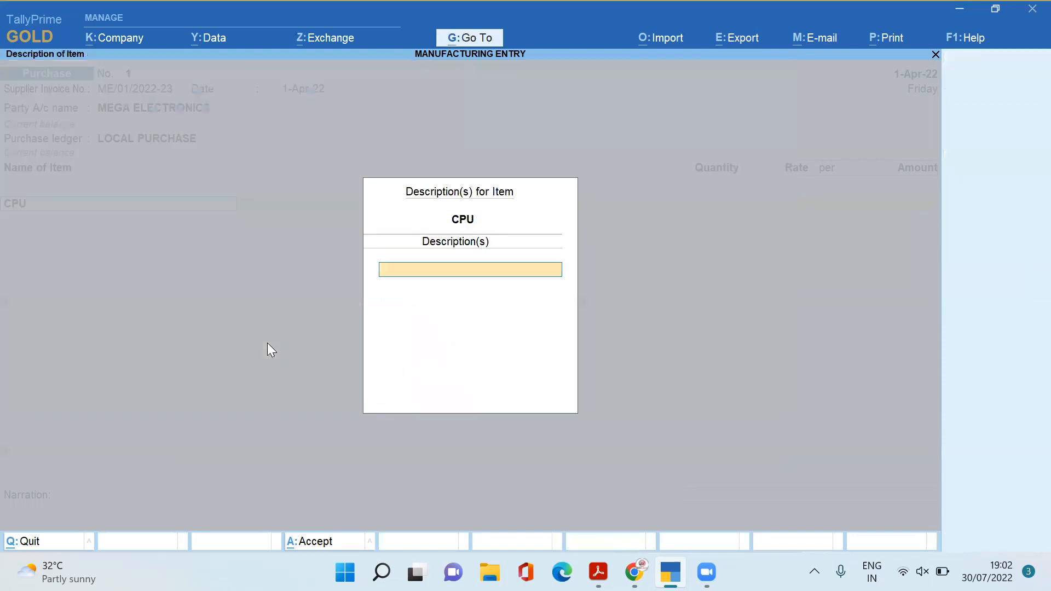
pyautogui.press('Return')
pyautogui.write('12')
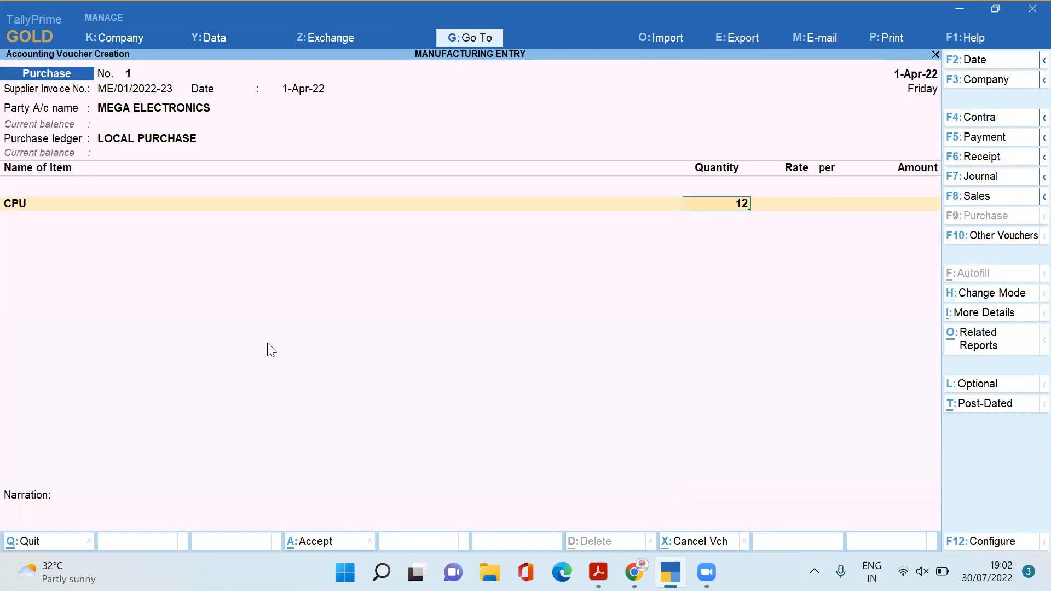
pyautogui.press('Return')
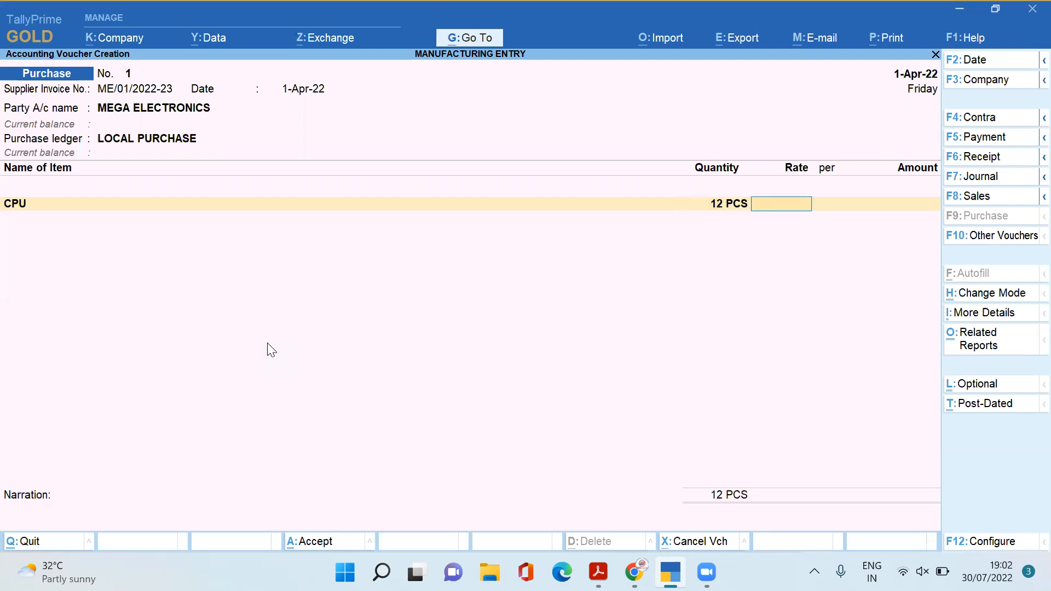
pyautogui.write('5000')
pyautogui.press('Return')
pyautogui.press('Return')
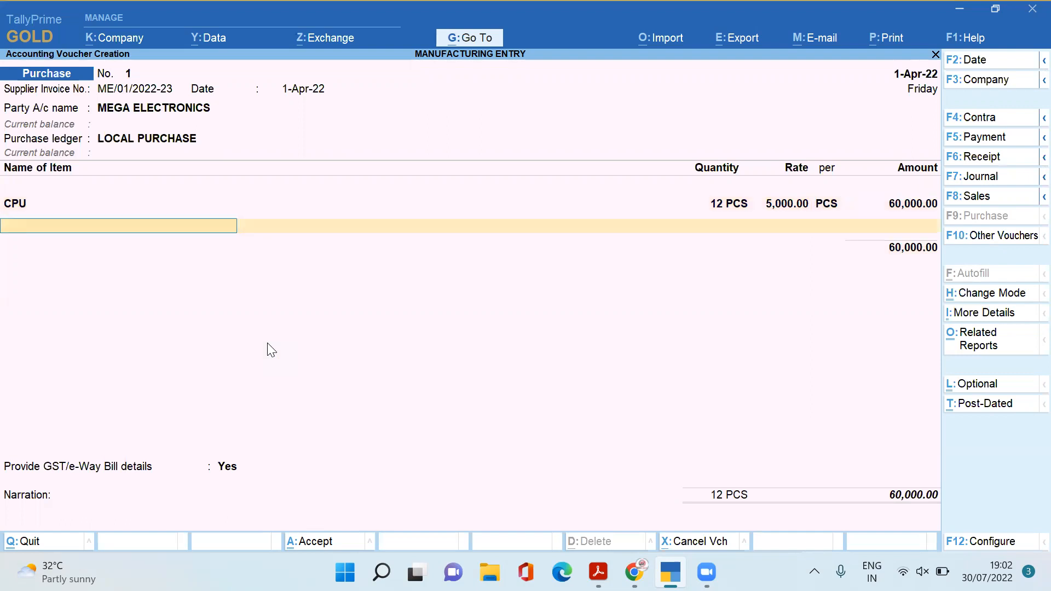
# Create a stock item named KEYBOARD under Primary with unit PCS, leaving alternate units as Not Applicable
pyautogui.hotkey('alt', 'c')
pyautogui.write('KEYBOARD')
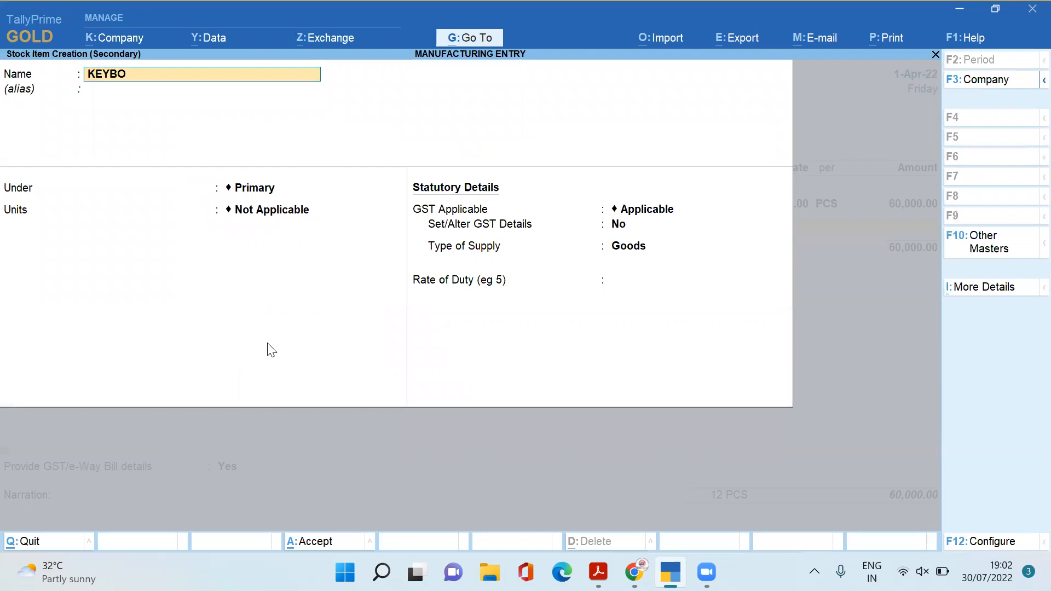
pyautogui.press('Return')
pyautogui.press('Return')
pyautogui.press('Return')
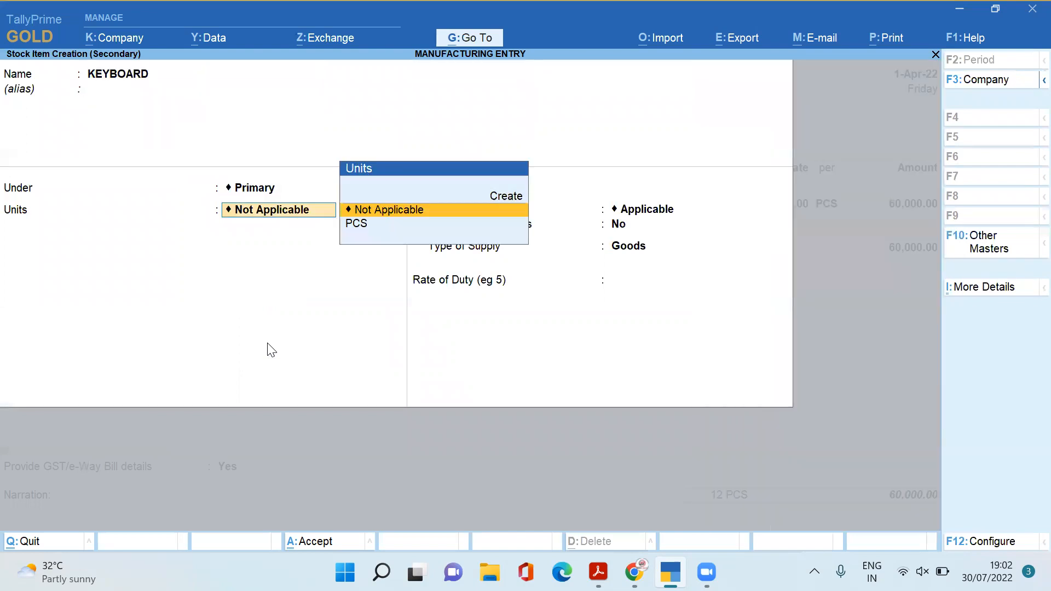
pyautogui.press('Down')
pyautogui.press('Return')
pyautogui.press('Return')
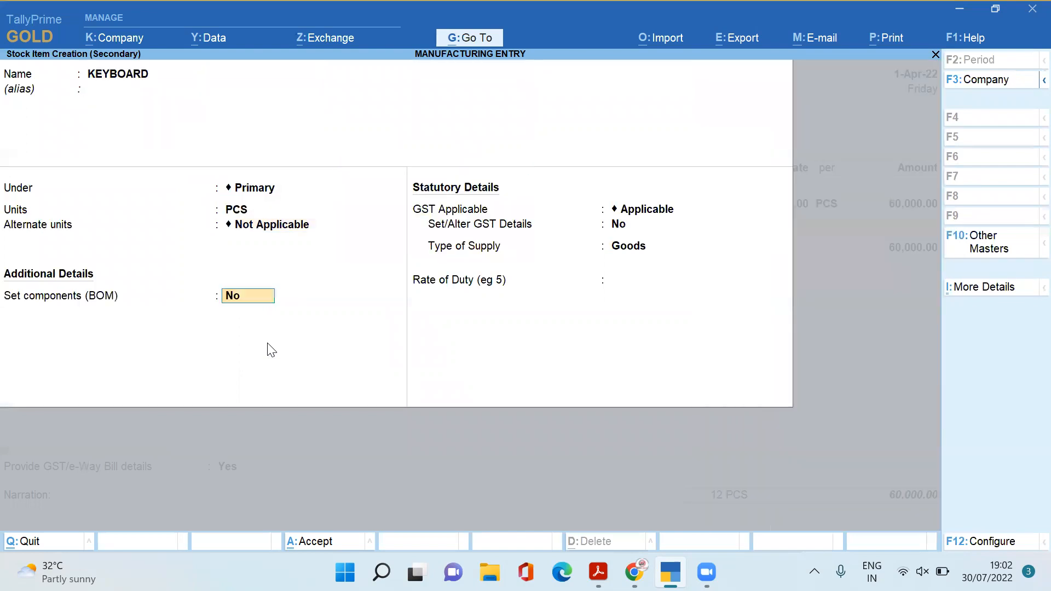
# Turn on Set/Alter GST Details for KEYBOARD, leave its HSN details blank, and set taxability to Taxable with calculation type On Value
pyautogui.press('Return')
pyautogui.press('Return')
pyautogui.write('y')
pyautogui.press('Return')
pyautogui.press('Return')
pyautogui.press('Return')
pyautogui.press('Return')
pyautogui.press('Return')
pyautogui.press('Down')
pyautogui.press('Down')
pyautogui.press('Down')
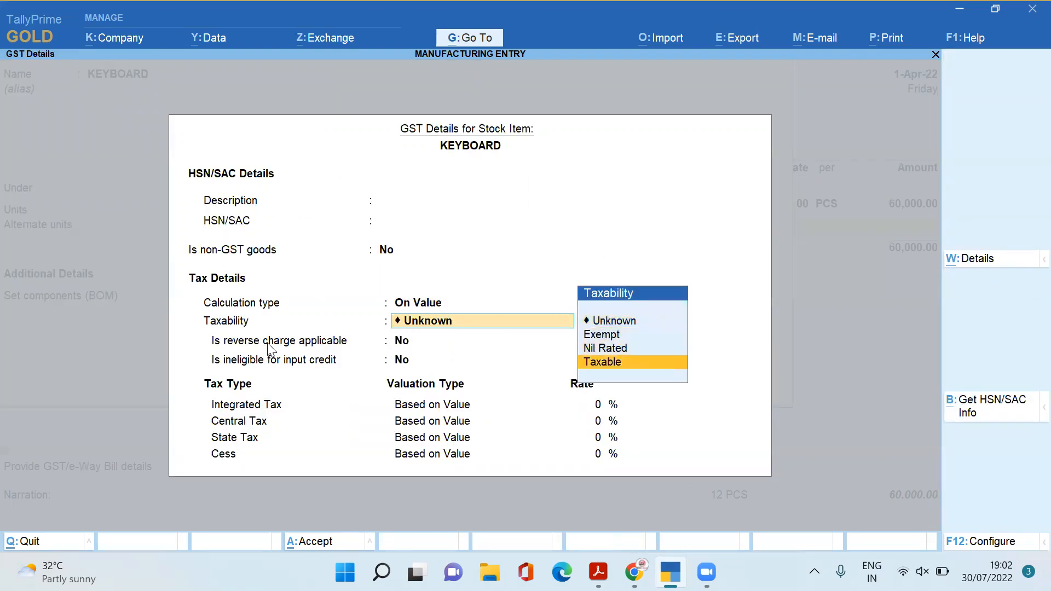
pyautogui.press('Return')
# Set KEYBOARD's integrated tax rate to 12%, keep reverse charge and input credit ineligibility at No, and save the GST details and item
pyautogui.press('Return')
pyautogui.press('Return')
pyautogui.write('12')
pyautogui.press('Return')
pyautogui.hotkey('ctrl', 'a')
pyautogui.hotkey('ctrl', 'a')
# Enter 12 PCS at a rate of 1,500 on the KEYBOARD invoice line, leaving its description blank
pyautogui.press('Return')
pyautogui.write('12')
pyautogui.press('Return')
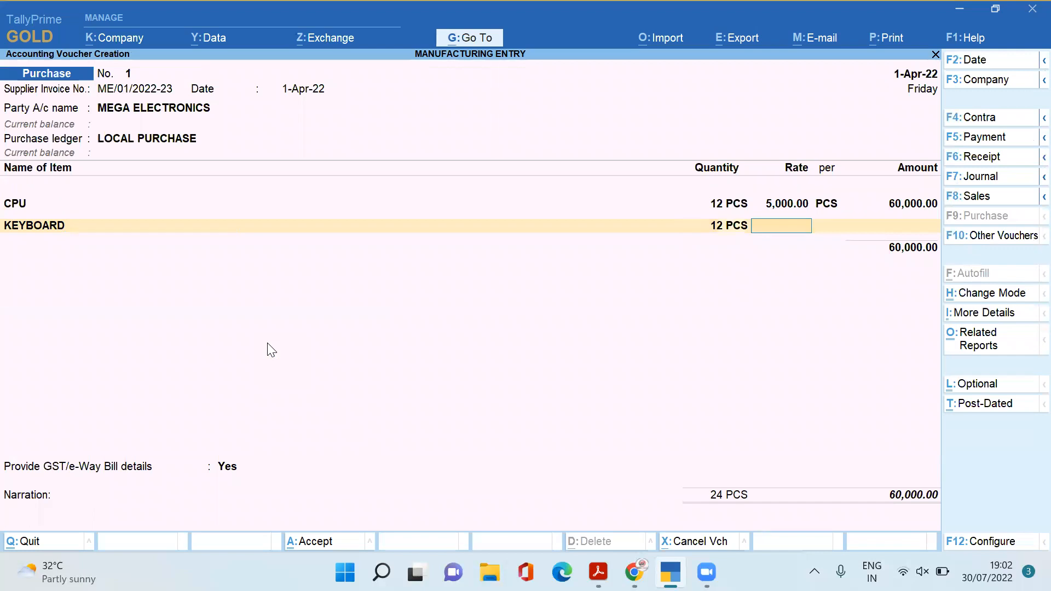
pyautogui.write('1,')
pyautogui.write('500')
pyautogui.press('Return')
pyautogui.press('Return')
pyautogui.press('Return')
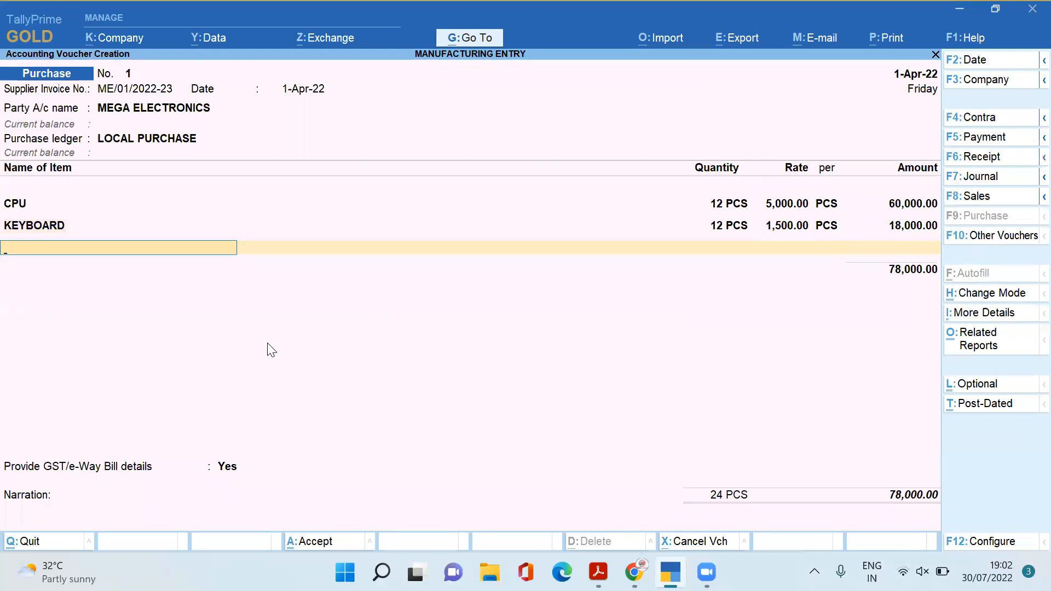
# Create a stock item named MONITOR under Primary with unit PCS, leaving alternate units as Not Applicable
pyautogui.hotkey('alt', 'c')
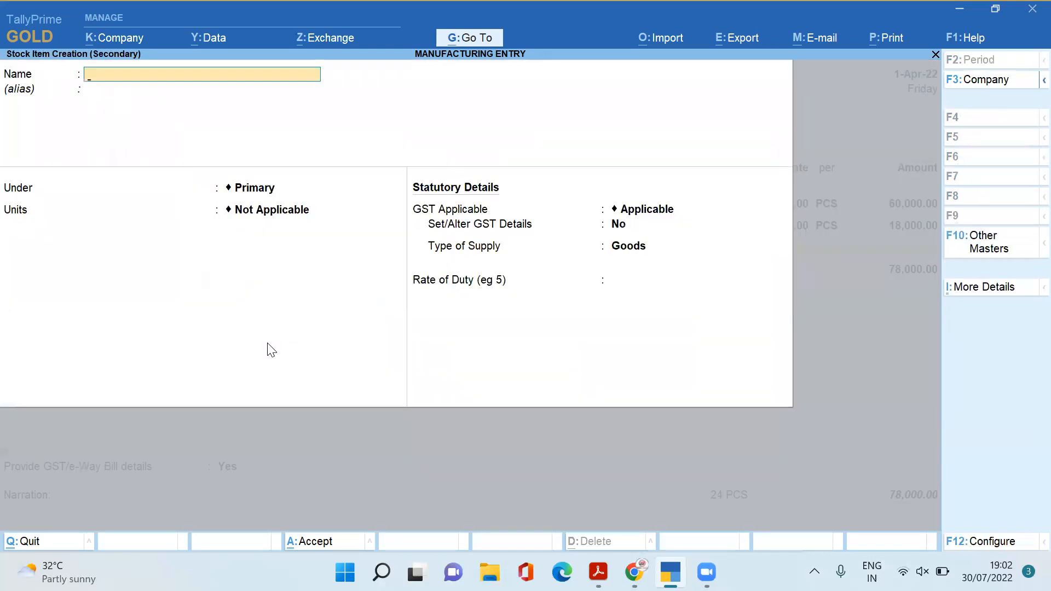
pyautogui.write('MONITOR')
pyautogui.press('Return')
pyautogui.press('Return')
pyautogui.press('Return')
pyautogui.press('Down')
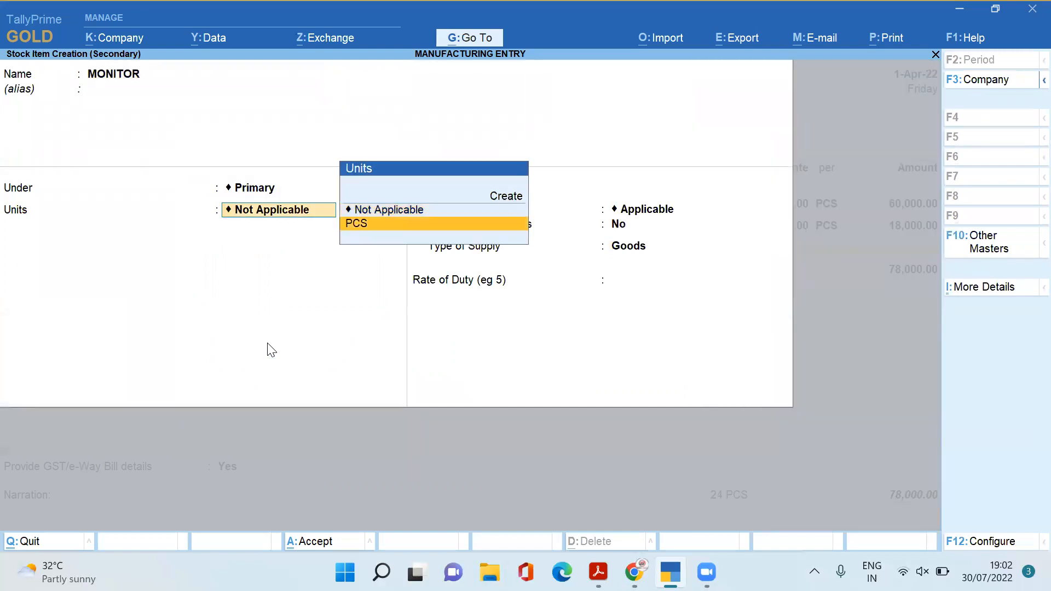
pyautogui.press('Return')
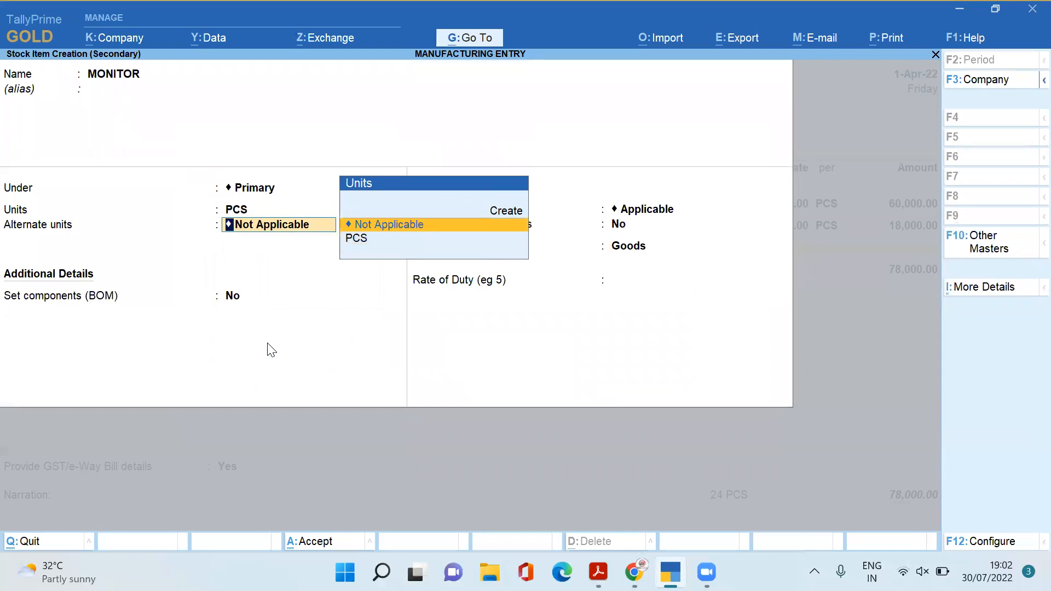
pyautogui.press('Return')
# Turn on Set/Alter GST Details for MONITOR, keep the calculation type On Value, and set its taxability to Taxable
pyautogui.press('Return')
pyautogui.press('Return')
pyautogui.press('y')
pyautogui.press('Return')
pyautogui.press('Return')
pyautogui.press('Return')
pyautogui.press('Return')
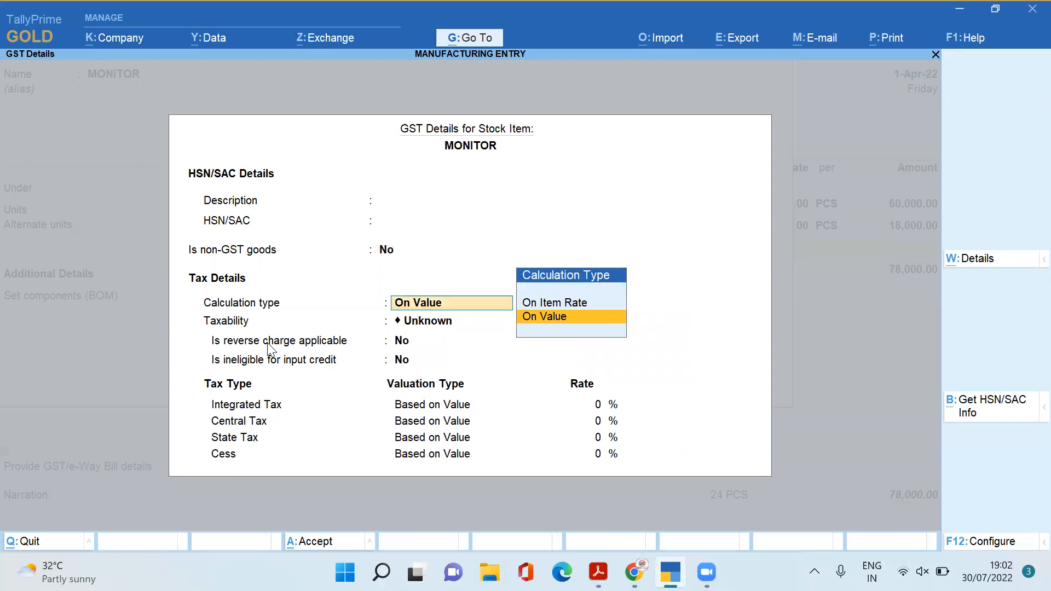
pyautogui.press('Down')
pyautogui.press('Down')
pyautogui.press('Down')
pyautogui.press('Return')
# Set MONITOR's integrated tax rate to 5%, keep reverse charge and input credit ineligibility at No, and save the GST details and item
pyautogui.press('Return')
pyautogui.press('Return')
pyautogui.write('5')
pyautogui.press('Return')
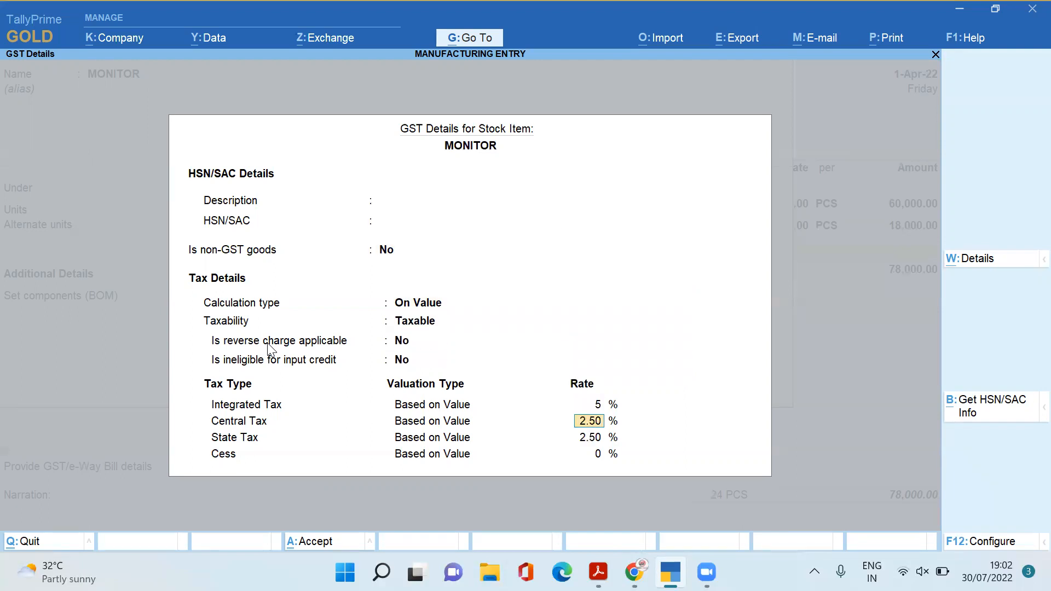
pyautogui.hotkey('ctrl', 'a')
pyautogui.press('Return')
pyautogui.hotkey('ctrl', 'a')
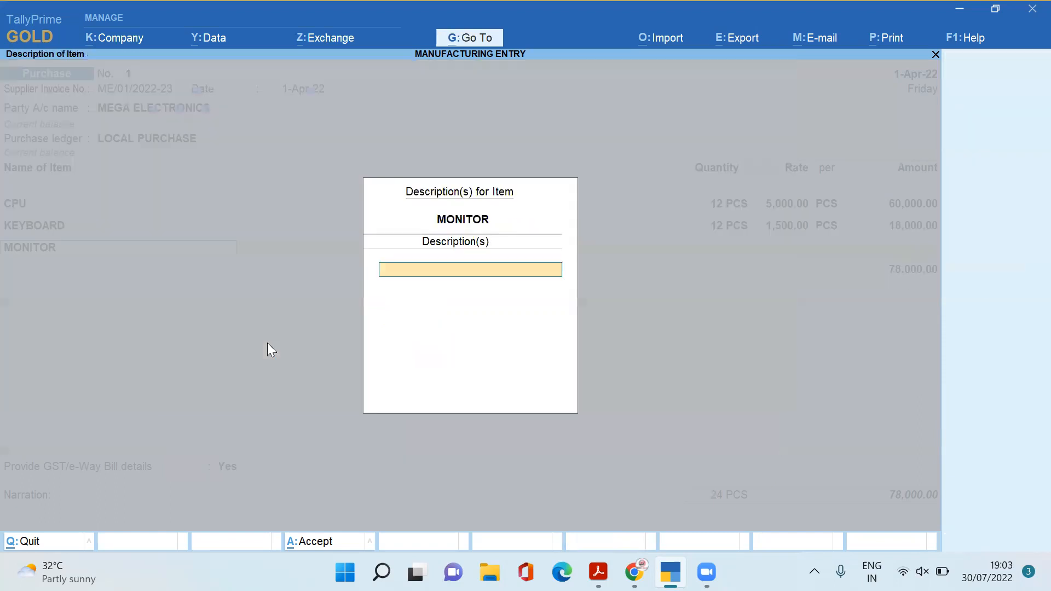
# Enter 12 PCS at a rate of 2000 on the MONITOR invoice line, leaving its description blank
pyautogui.press('Return')
pyautogui.write('12 PCS')
pyautogui.press('Return')
pyautogui.write('2000')
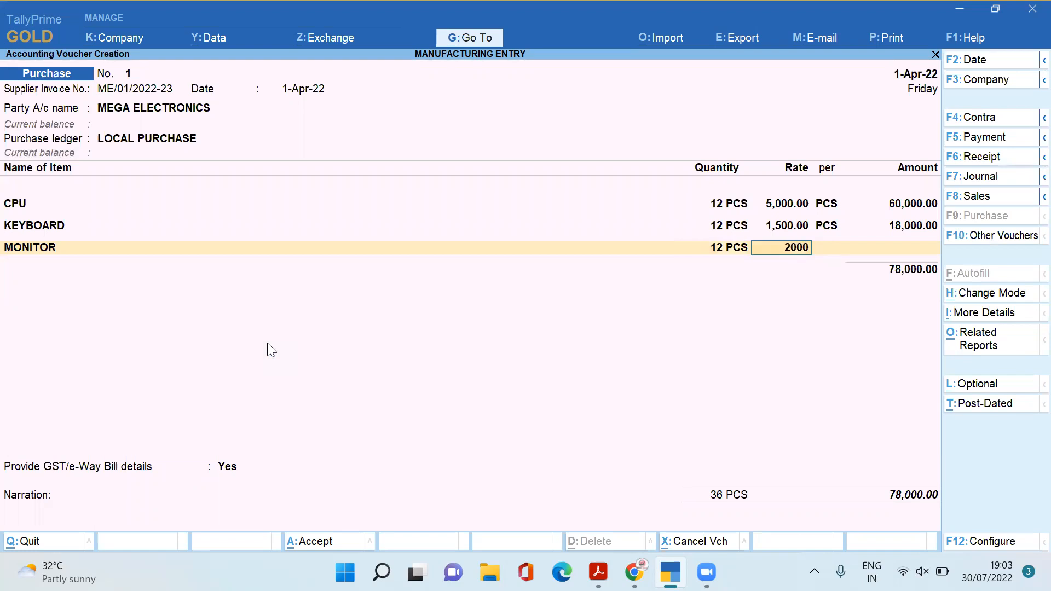
pyautogui.press('Return')
pyautogui.press('Return')
pyautogui.press('Return')
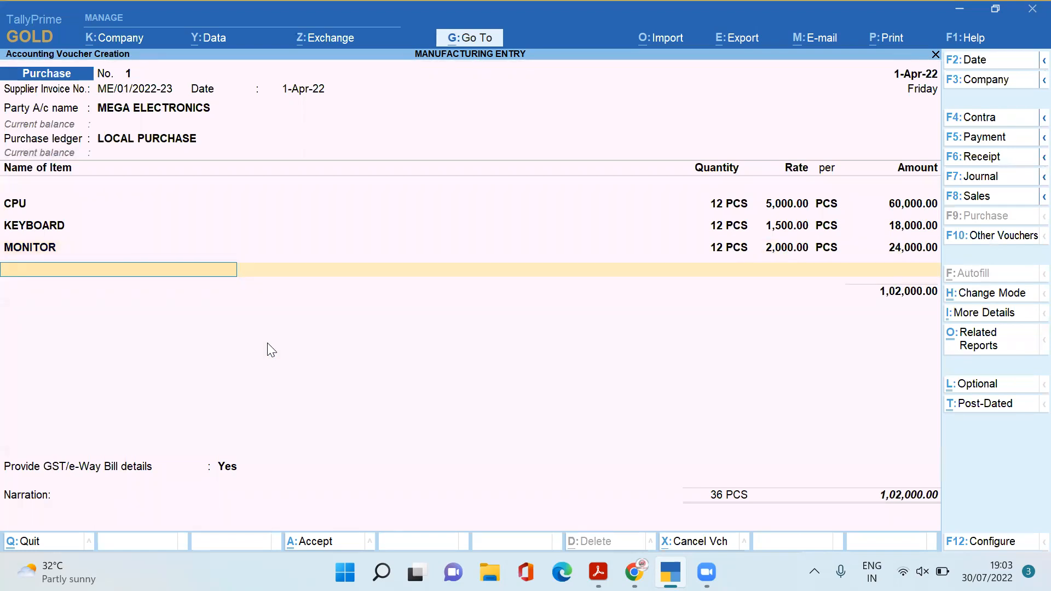
# Create a stock item named MOUSE under Primary with unit PCS, leaving alternate units as Not Applicable
pyautogui.hotkey('alt', 'c')
pyautogui.write('MOUSE')
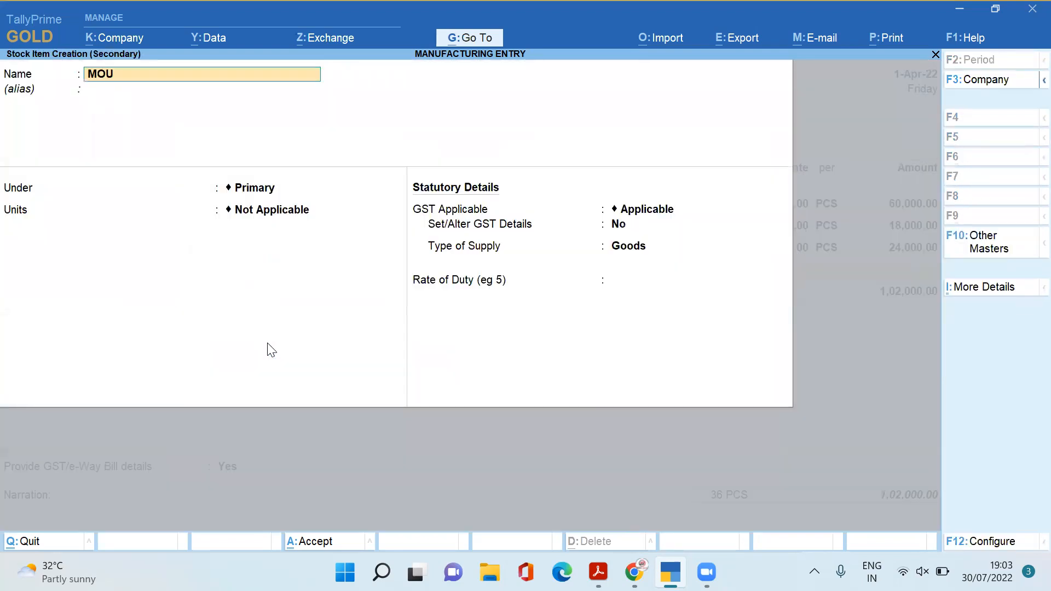
pyautogui.press('Return')
pyautogui.press('Return')
pyautogui.press('Return')
pyautogui.press('Down')
pyautogui.press('Return')
pyautogui.press('Return')
# Turn on Set/Alter GST Details for MOUSE, leave its HSN details blank, and set taxability to Taxable with calculation type On Value
pyautogui.press('Return')
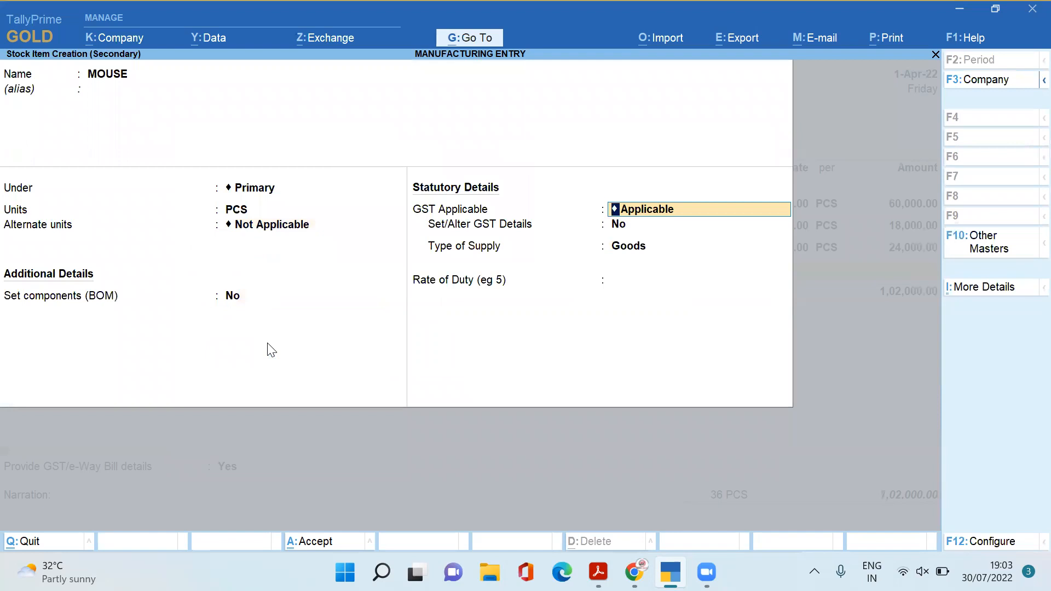
pyautogui.press('Return')
pyautogui.write('y')
pyautogui.press('Return')
pyautogui.press('Return')
pyautogui.press('Return')
pyautogui.press('Return')
pyautogui.press('Return')
pyautogui.press('Down')
pyautogui.press('Down')
pyautogui.press('Down')
pyautogui.press('Return')
# Set MOUSE's integrated tax rate to 12%, keep reverse charge and input credit ineligibility at No, and save the GST details and item
pyautogui.press('Return')
pyautogui.press('Return')
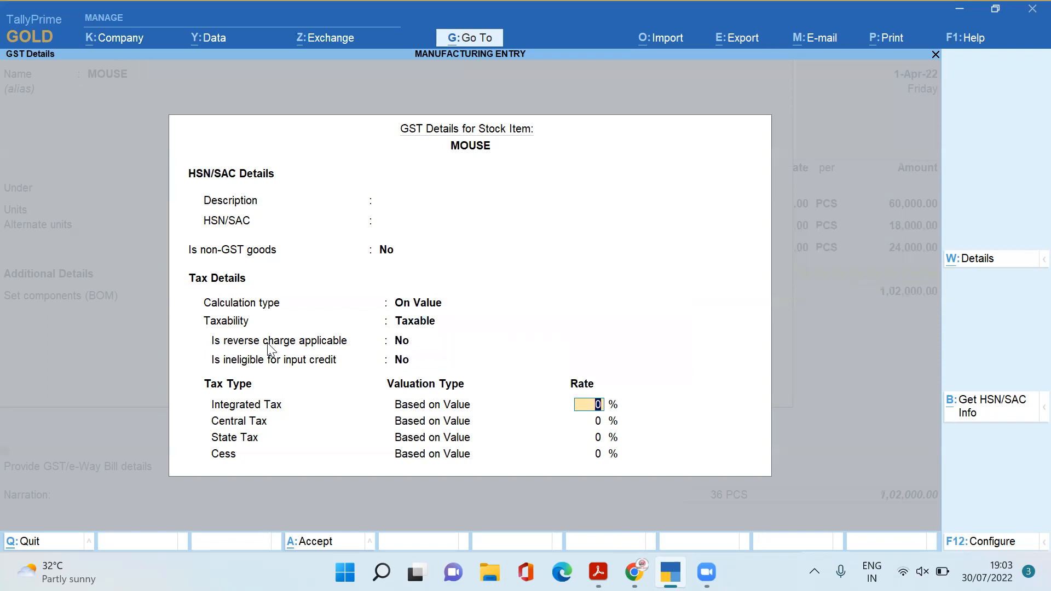
pyautogui.write('12')
pyautogui.press('Return')
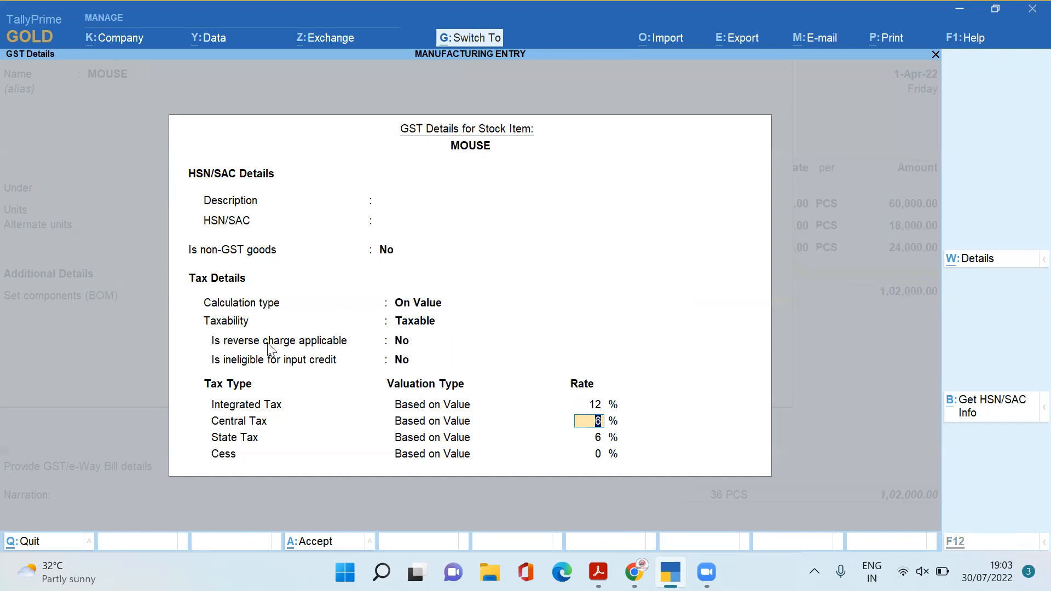
pyautogui.hotkey('ctrl', 'a')
pyautogui.hotkey('ctrl', 'a')
# Enter 12 PCS at a rate of 800 on the MOUSE invoice line and end the item list
pyautogui.press('Return')
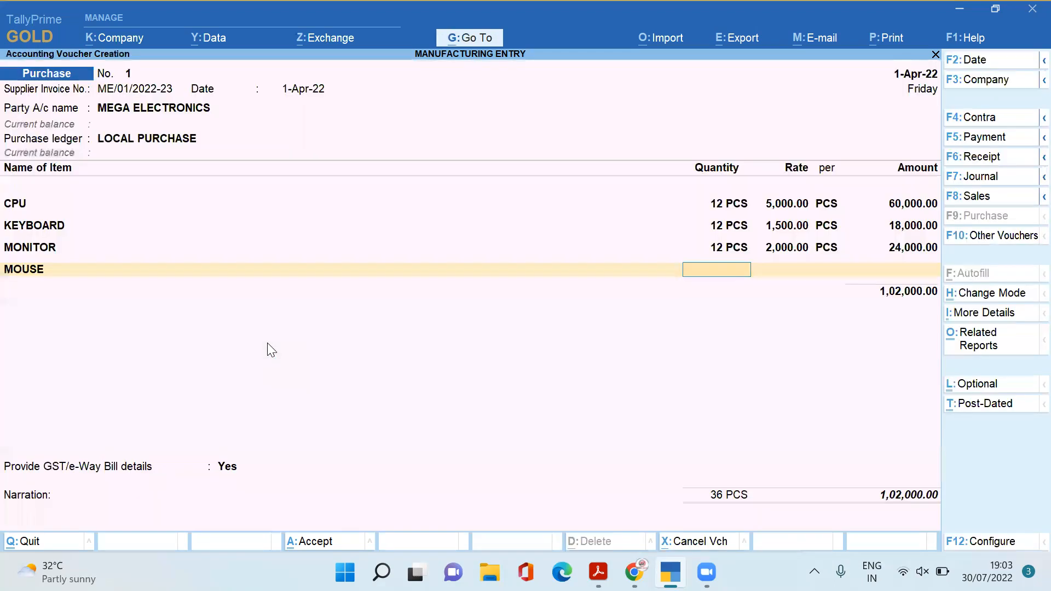
pyautogui.write('12')
pyautogui.press('Return')
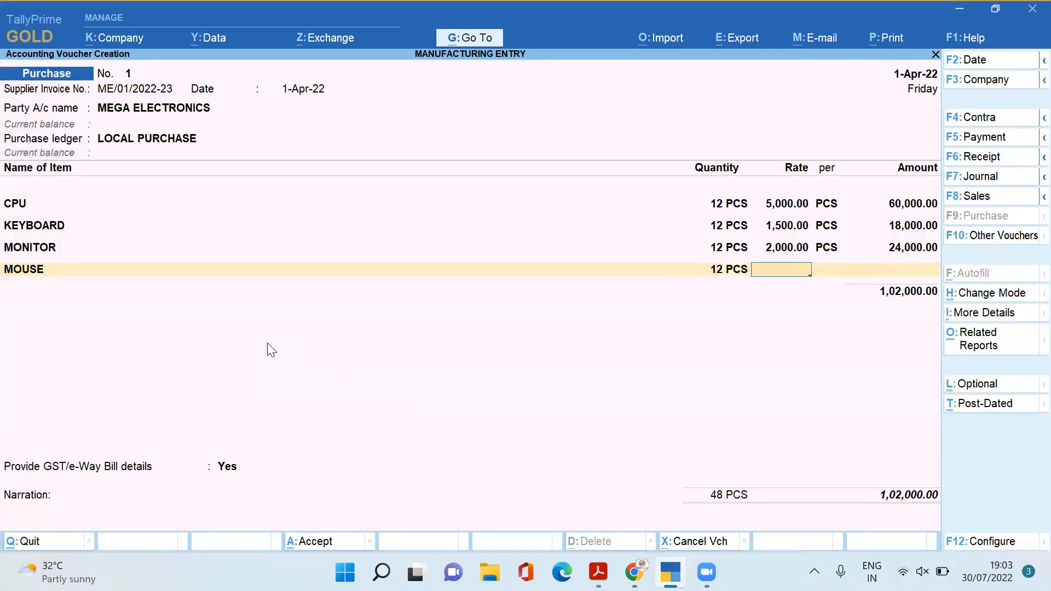
pyautogui.write('800')
pyautogui.press('Return')
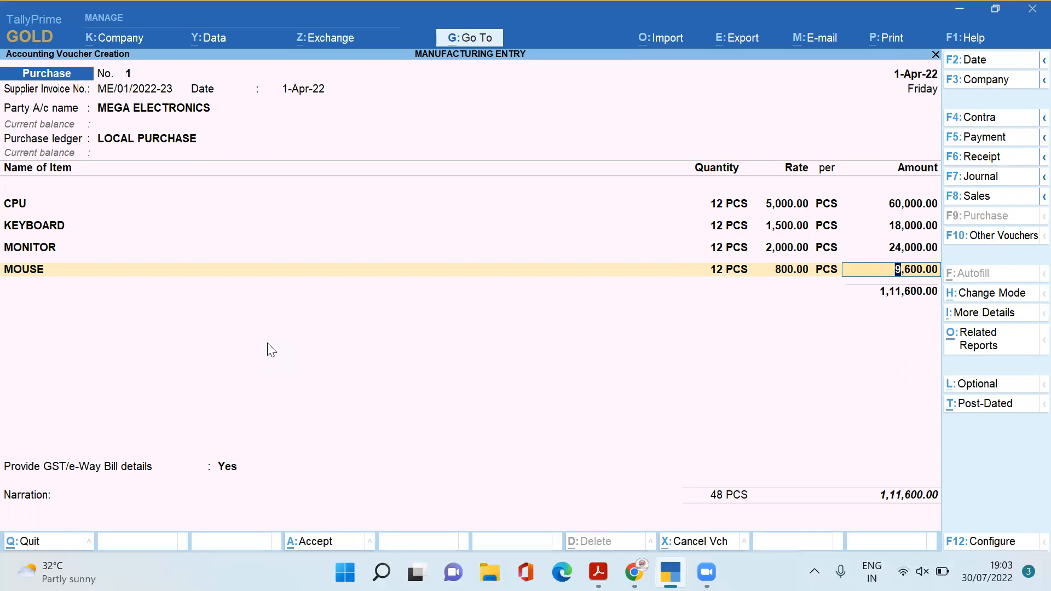
pyautogui.press('Return')
pyautogui.press('Return')
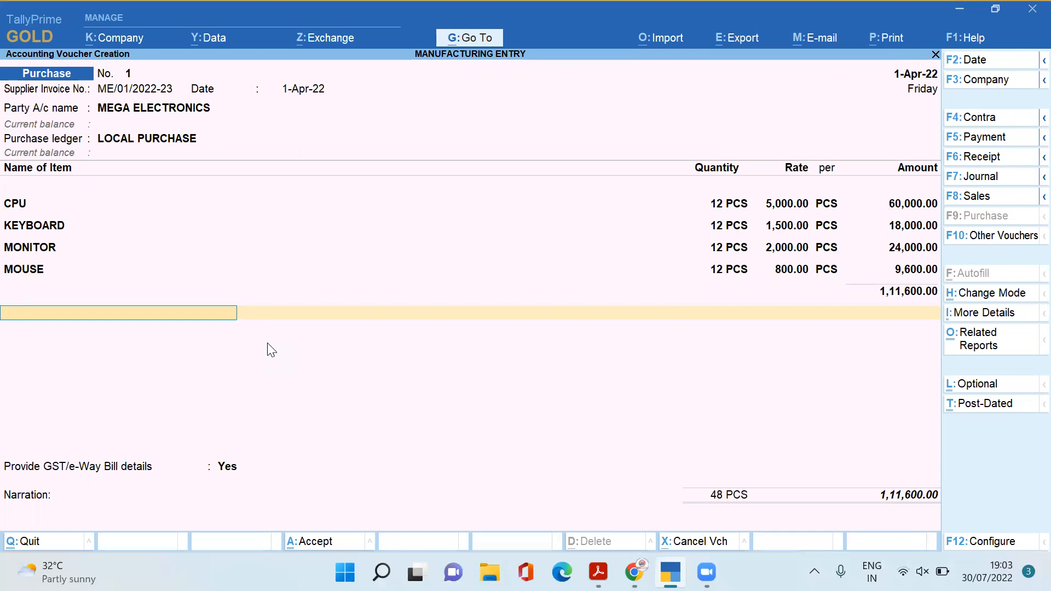
# Create a ledger named INPUT CGST under Duties & Taxes with GST as the type of duty/tax
pyautogui.hotkey('alt', 'c')
pyautogui.write('INP')
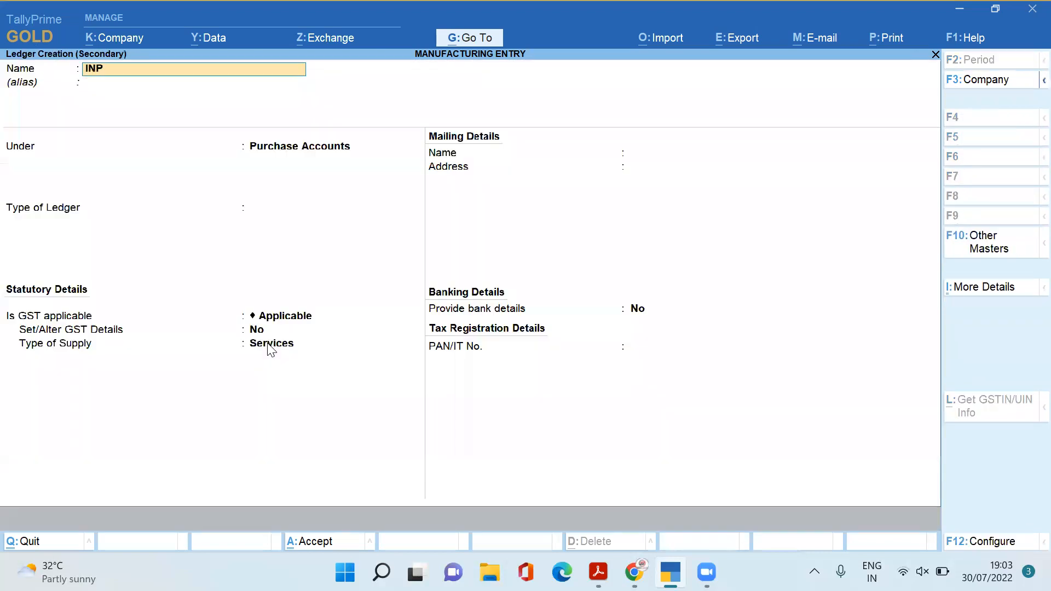
pyautogui.write('UT CGST')
pyautogui.press('Return')
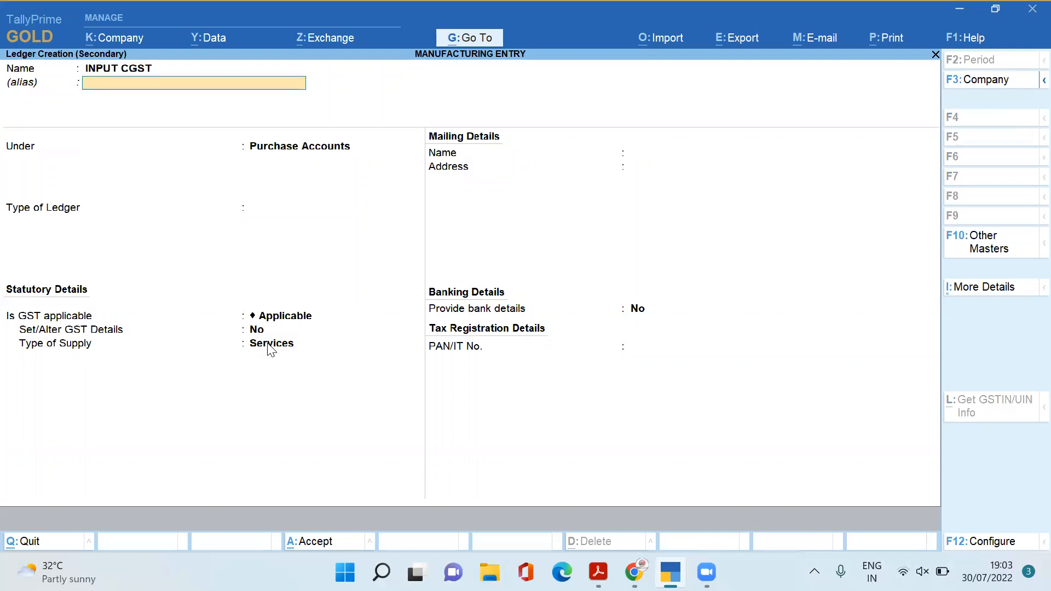
pyautogui.write('DUT')
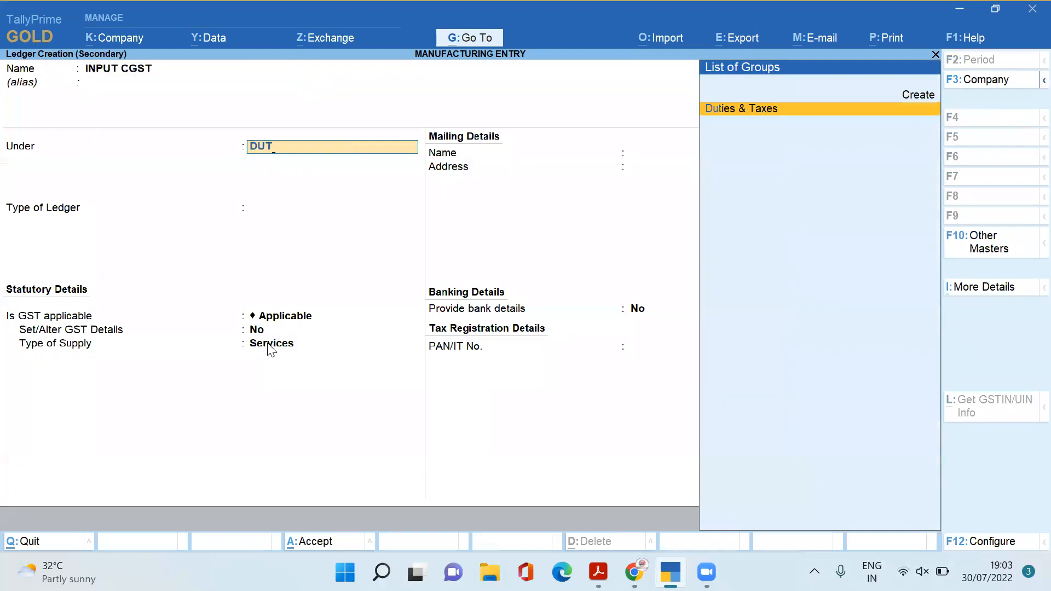
pyautogui.press('Return')
pyautogui.press('Up')
pyautogui.press('Return')
# Set INPUT CGST's tax type to Central Tax, save the ledger, and accept its calculated amount on the invoice
pyautogui.press('Down')
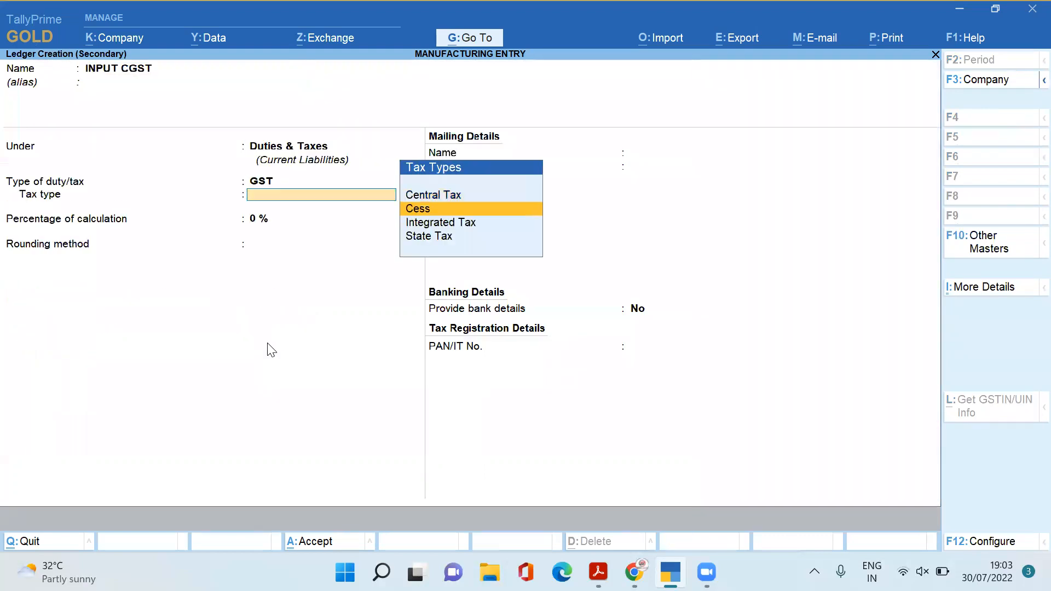
pyautogui.press('Down')
pyautogui.press('Down')
pyautogui.press('Up')
pyautogui.press('Up')
pyautogui.press('Up')
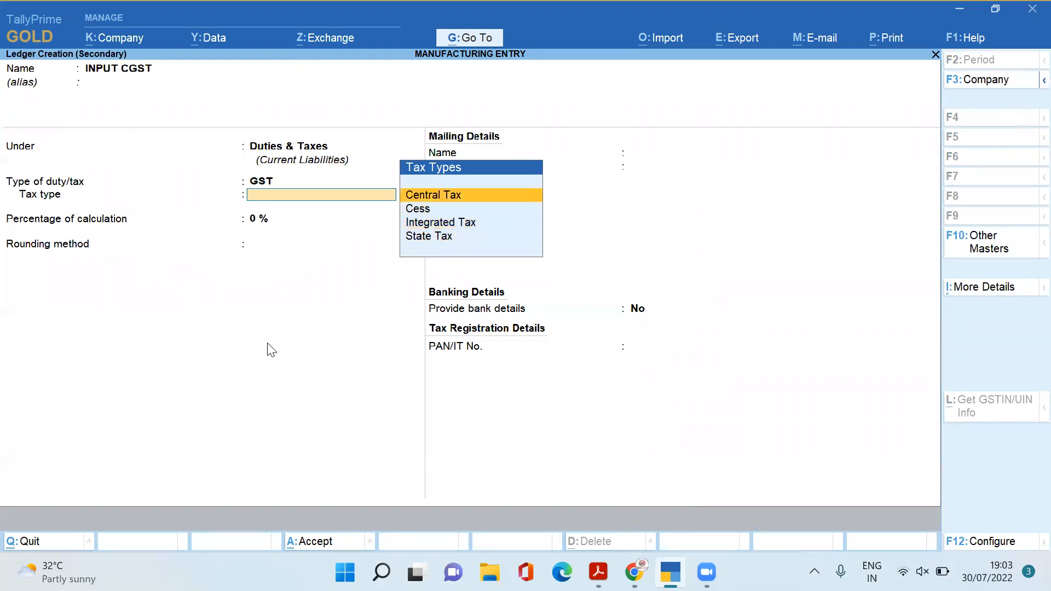
pyautogui.press('Return')
pyautogui.hotkey('ctrl', 'a')
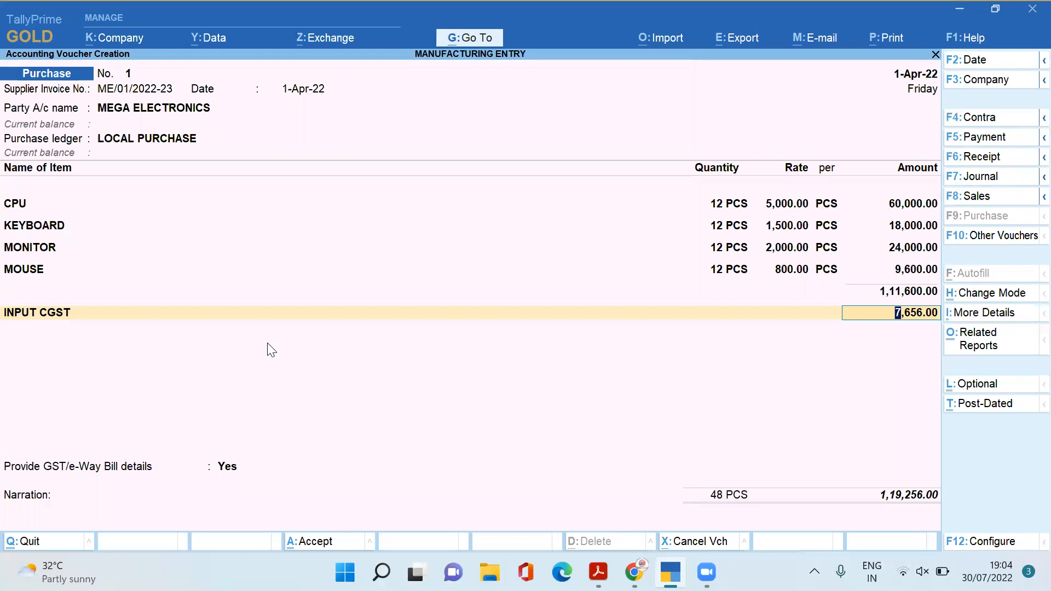
pyautogui.press('Return')
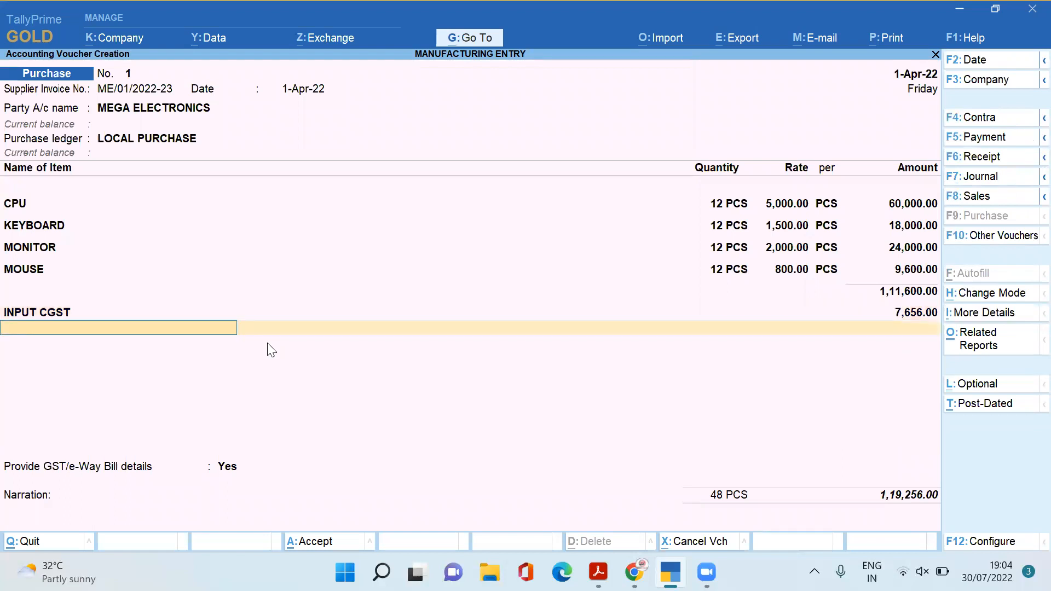
# Create a ledger named INPUT SGST under Duties & Taxes with GST as the type of duty/tax
pyautogui.hotkey('alt', 'c')
pyautogui.write('INPUT SGS')
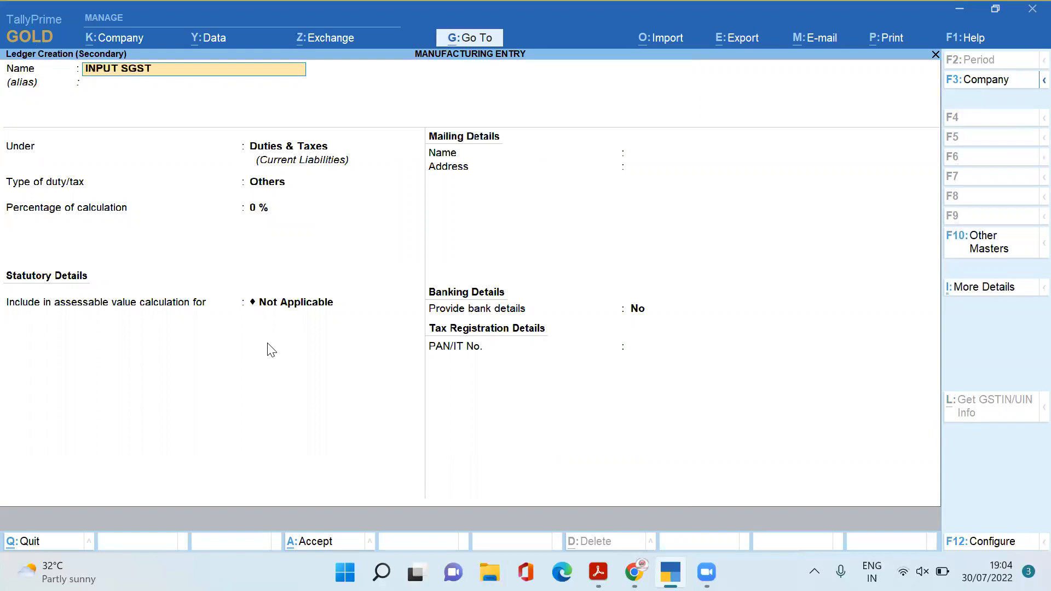
pyautogui.write('T')
pyautogui.press('Return')
pyautogui.press('Return')
pyautogui.press('Return')
pyautogui.press('Up')
pyautogui.press('Return')
# Set INPUT SGST's tax type to State Tax, save the ledger, and accept its calculated amount on the invoice
pyautogui.press('Down')
pyautogui.press('Down')
pyautogui.press('Down')
pyautogui.press('Return')
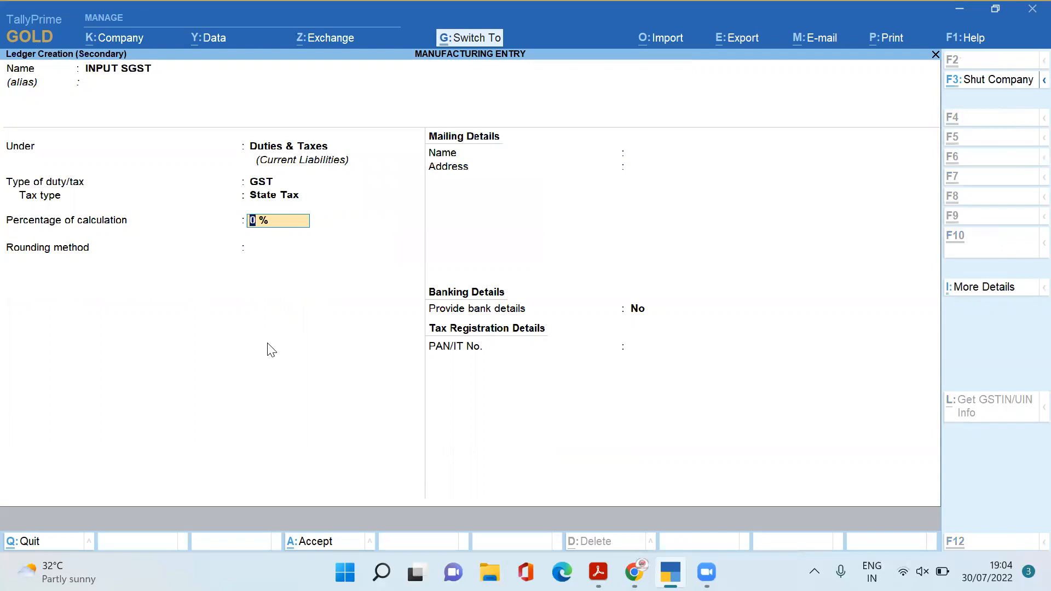
pyautogui.hotkey('ctrl', 'a')
pyautogui.press('Return')
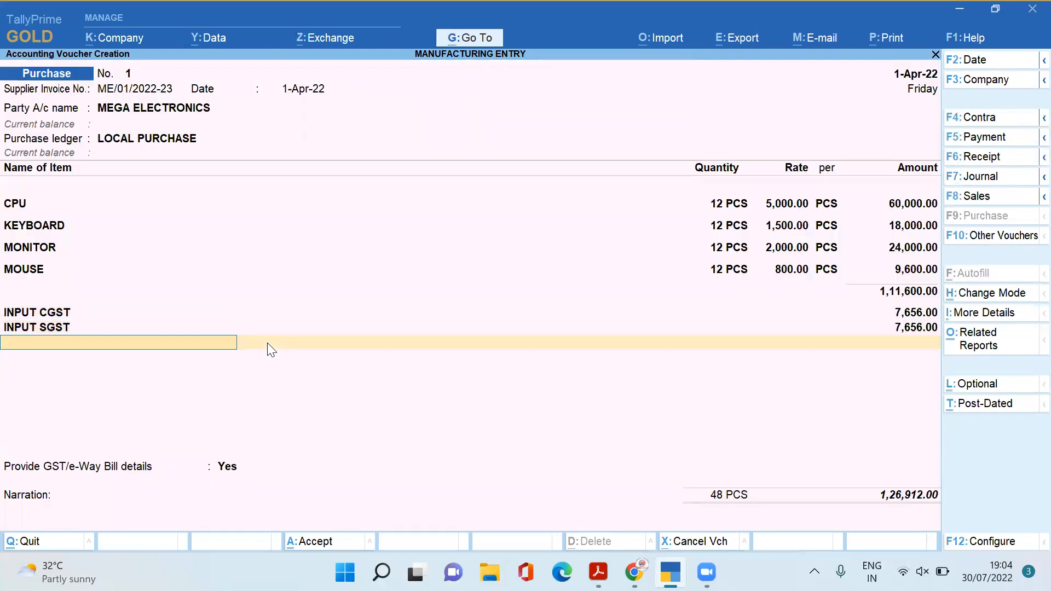
# End the tax ledger list on the purchase invoice and set Provide GST/e-Way Bill details to No
pyautogui.press('Return')
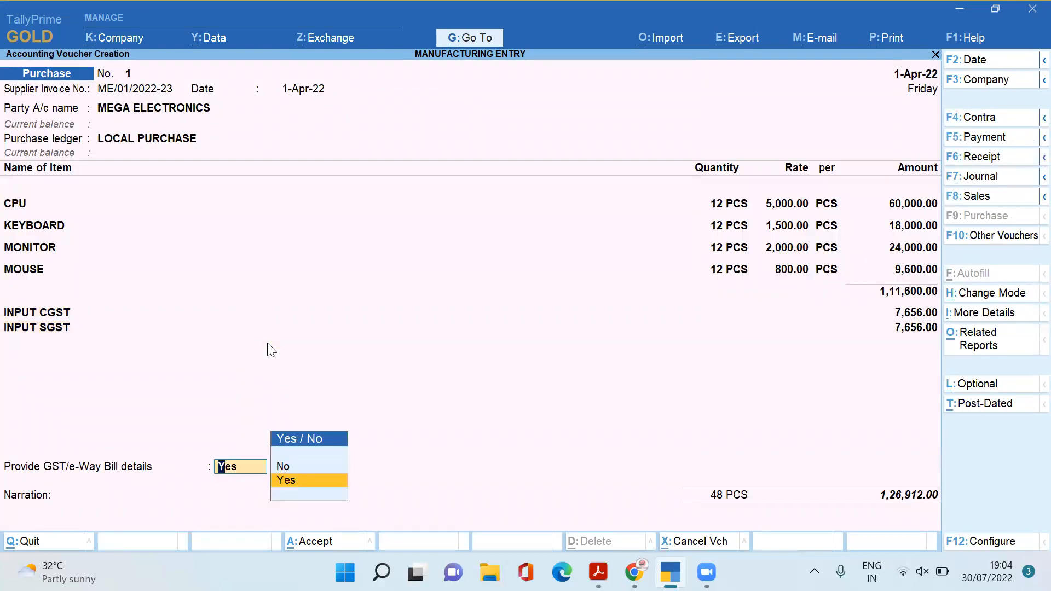
pyautogui.write('no')
pyautogui.press('Return')
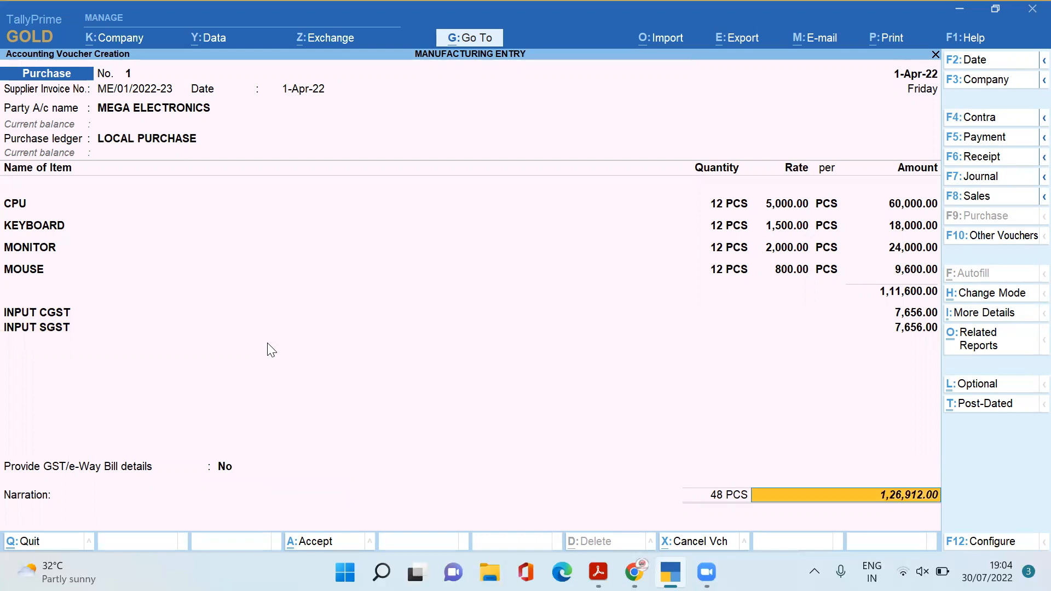
# Accept the full amount as a New Ref bill for MEGA ELECTRONICS, save the purchase voucher without narration, and leave voucher entry
pyautogui.press('Return')
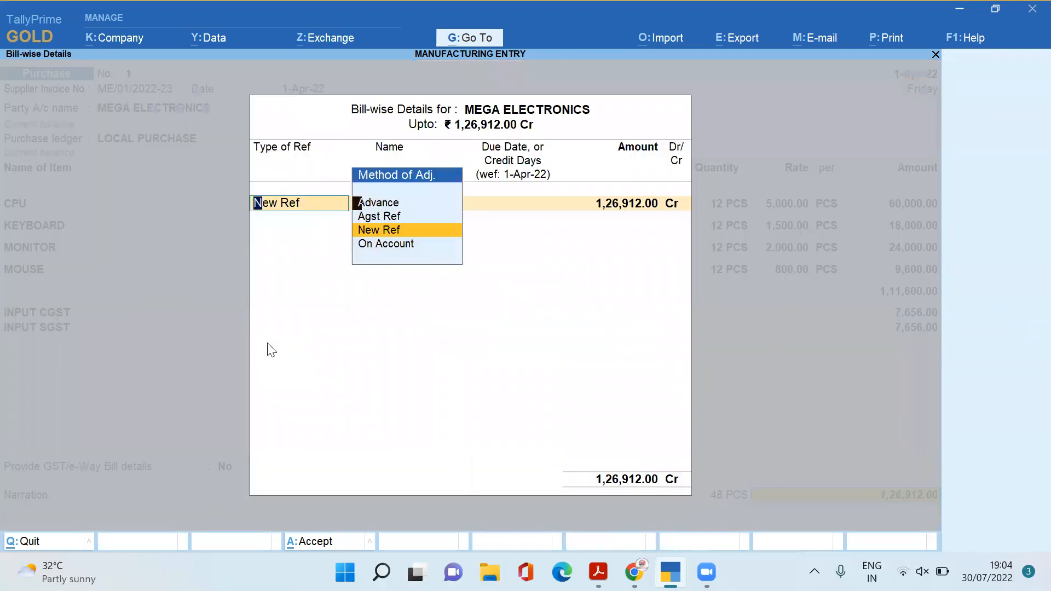
pyautogui.press('Return')
pyautogui.press('Return')
pyautogui.press('Return')
pyautogui.press('Return')
pyautogui.press('Return')
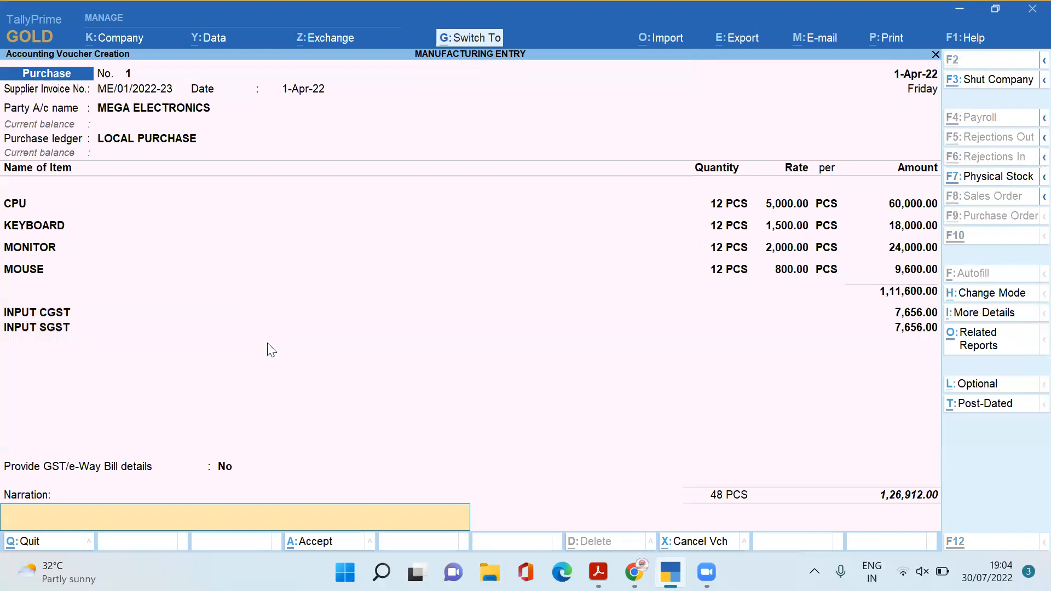
pyautogui.hotkey('ctrl', 'a')
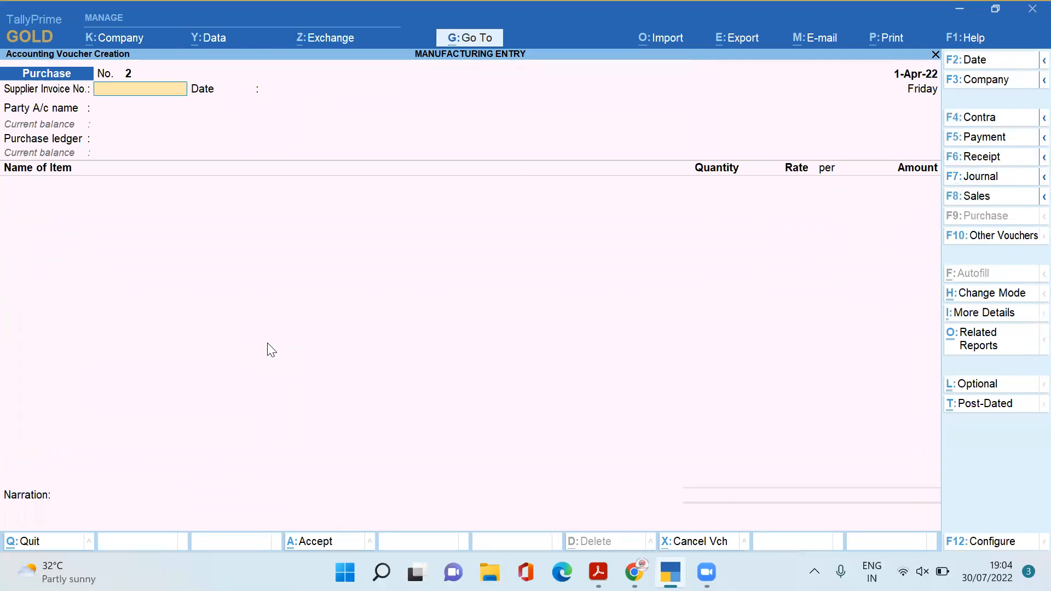
pyautogui.press('Escape')
pyautogui.press('Return')
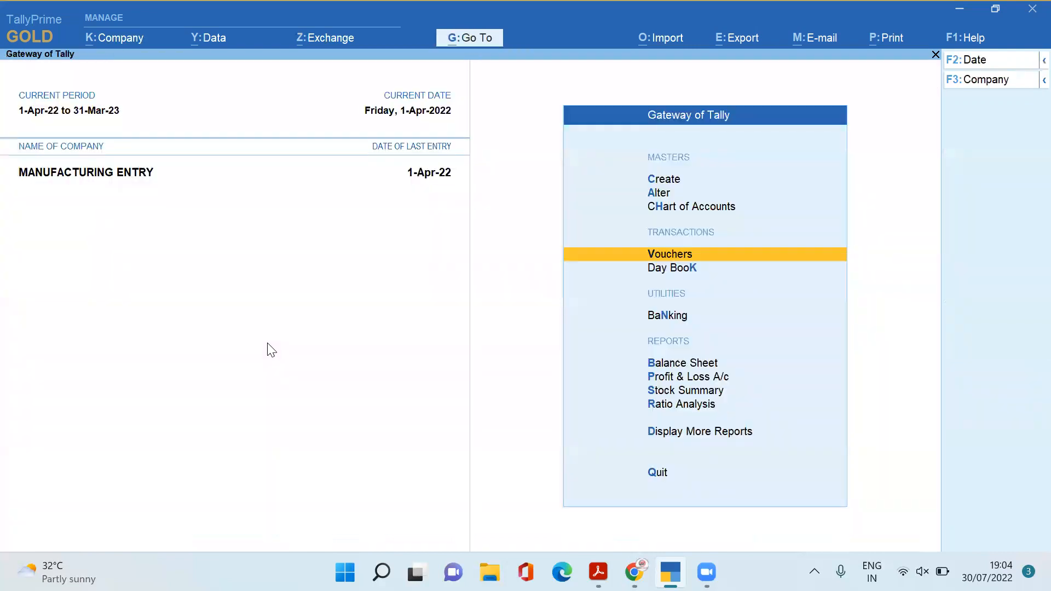
# Start a new stock item named COMPUTER under Primary with PCS as its unit and no alternate unit
pyautogui.press('Up')
pyautogui.press('Up')
pyautogui.press('Up')
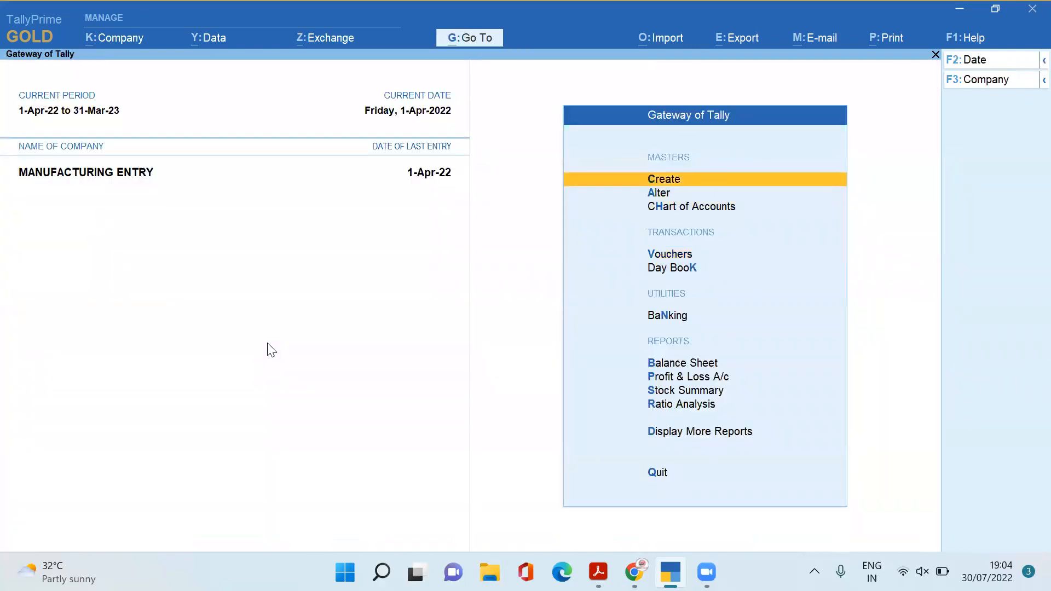
pyautogui.press('Return')
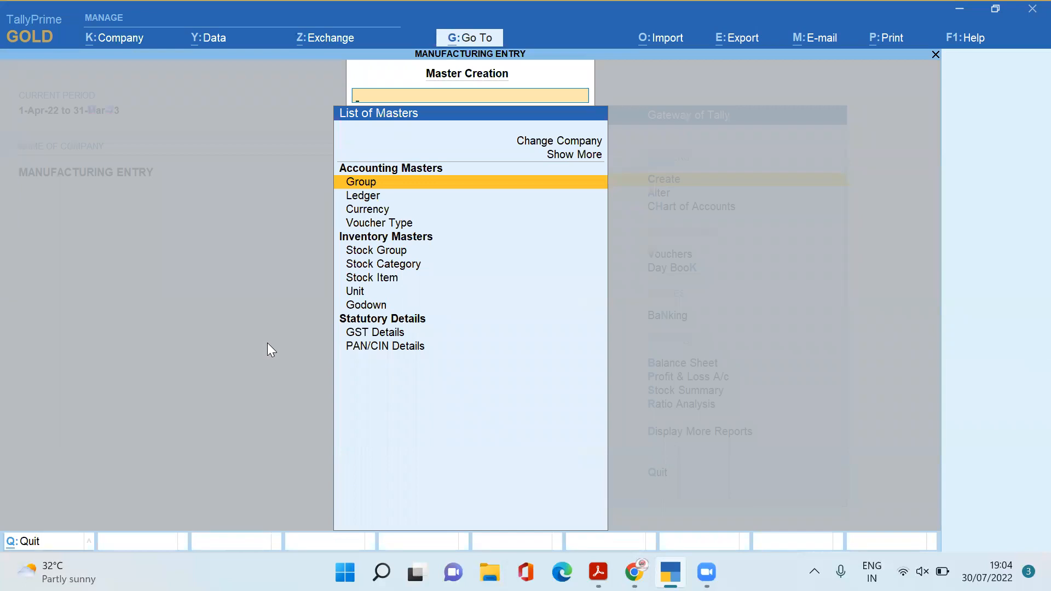
pyautogui.press('Down')
pyautogui.press('Down')
pyautogui.press('Down')
pyautogui.press('Down')
pyautogui.press('Down')
pyautogui.press('Down')
pyautogui.press('Return')
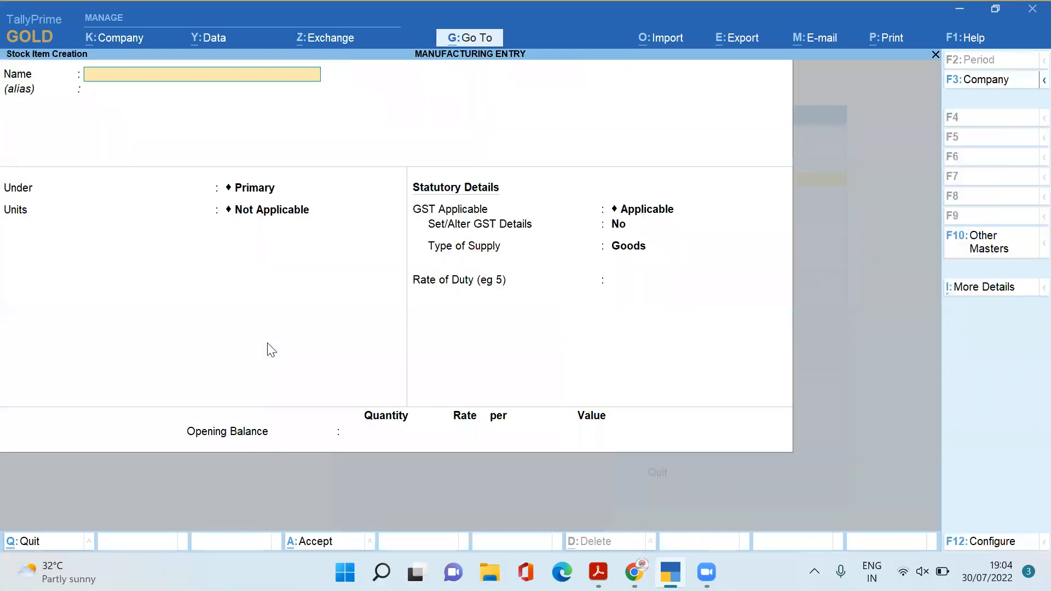
pyautogui.write('COMPUTER')
pyautogui.press('Return')
pyautogui.press('Return')
pyautogui.press('Return')
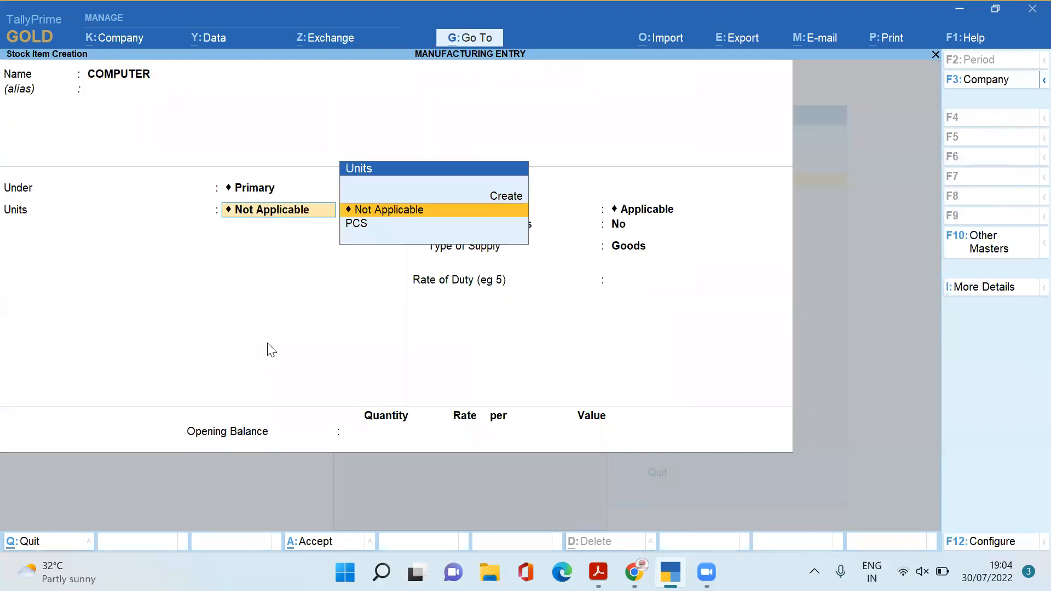
pyautogui.press('Down')
pyautogui.press('Return')
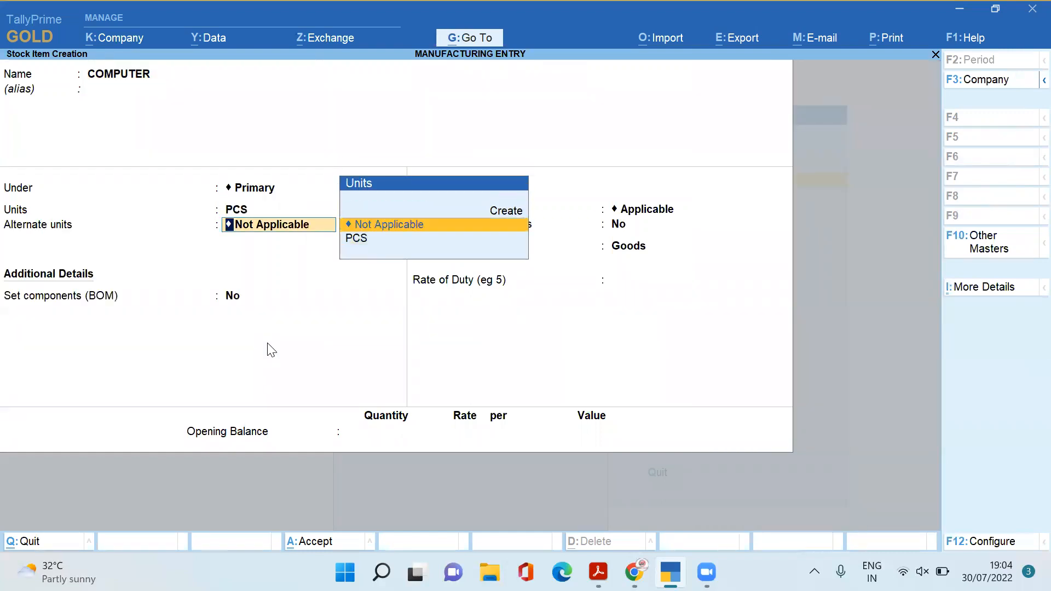
pyautogui.press('Return')
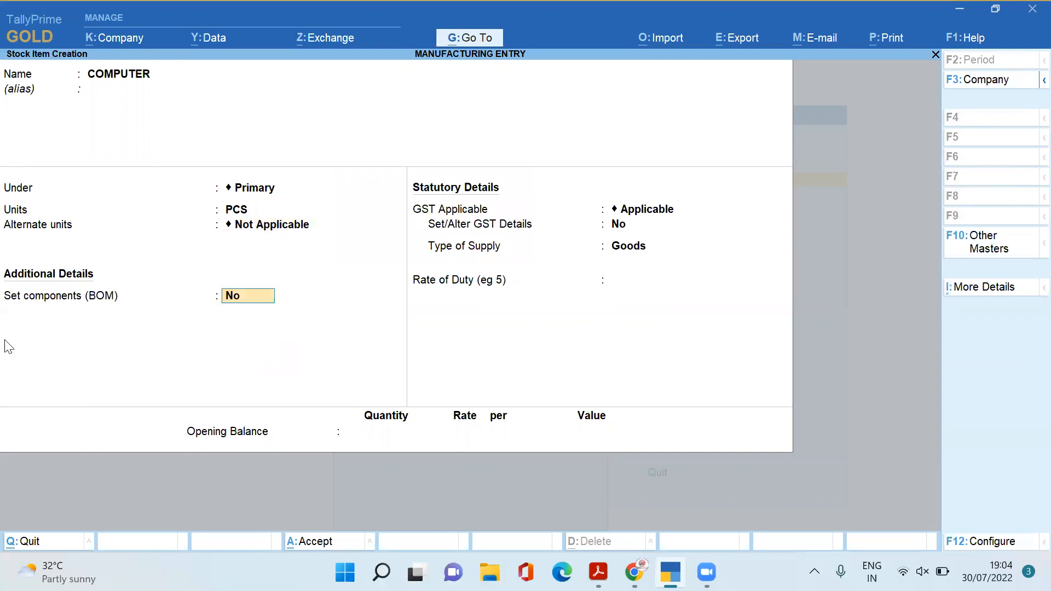
# Check the stock item configuration for the Set Components List (Bill of Materials) in Stock Items option
pyautogui.press('F12')
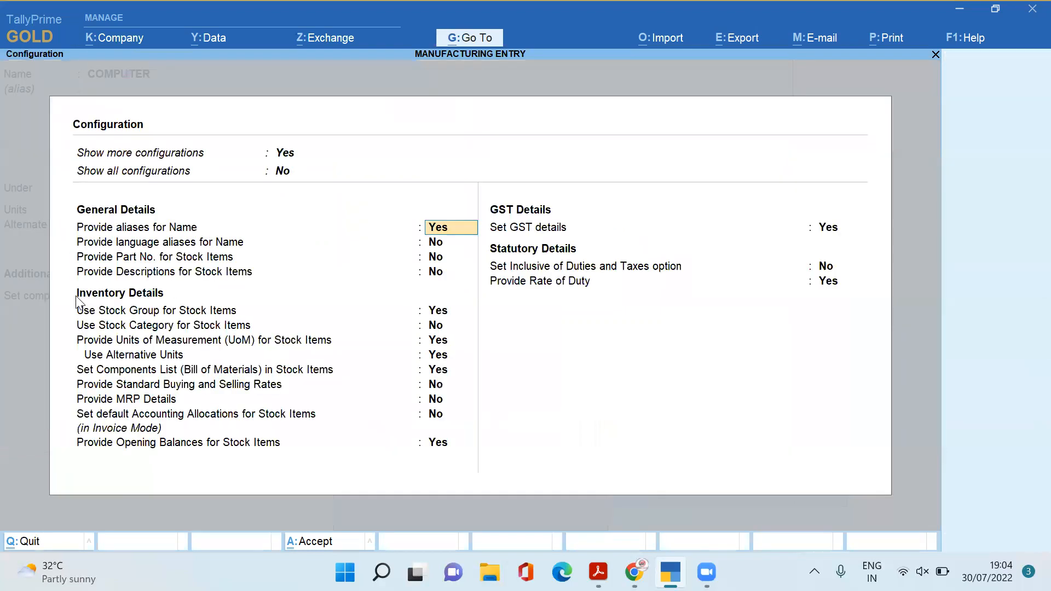
pyautogui.press('Return')
pyautogui.press('Return')
pyautogui.press('Return')
pyautogui.press('Return')
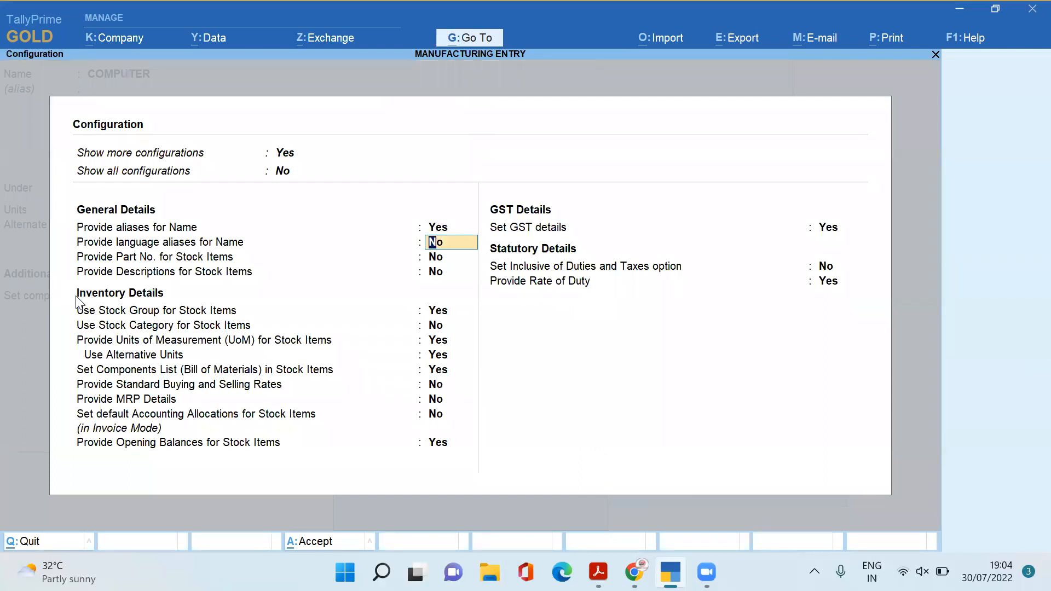
pyautogui.press('Return')
pyautogui.press('Return')
pyautogui.press('Return')
pyautogui.press('Return')
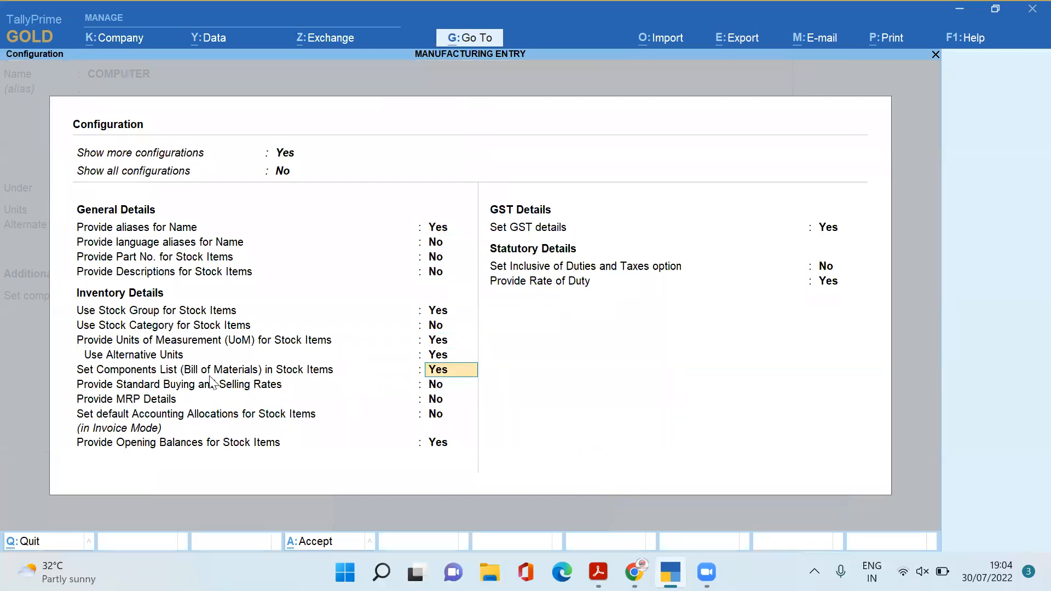
pyautogui.hotkey('ctrl', 'a')
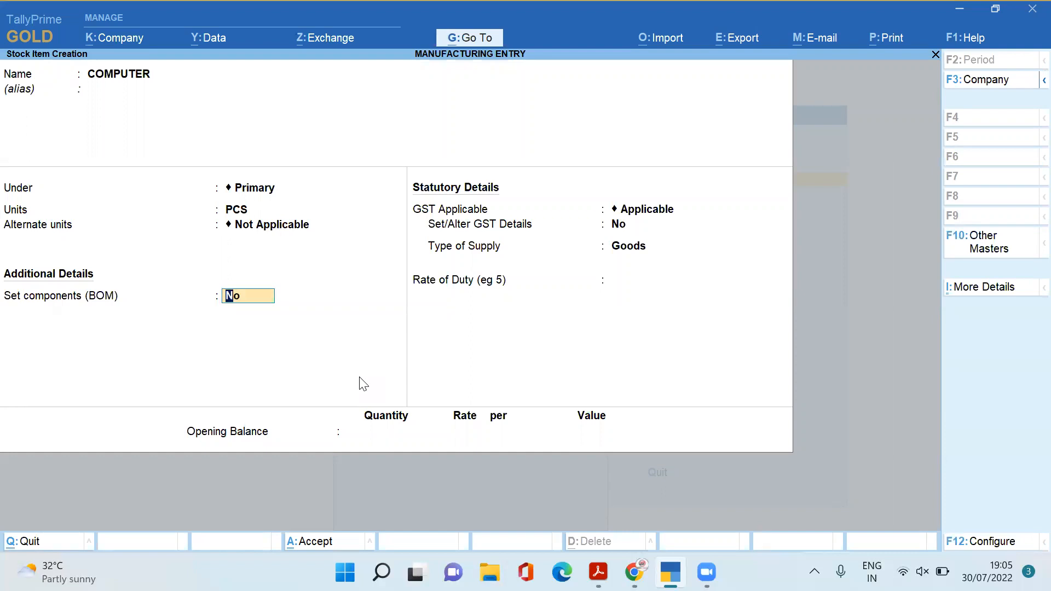
# Enable components (BOM) for COMPUTER and add a BOM named STANDARD with a unit of manufacture of 1 PCS
pyautogui.write('Y')
pyautogui.press('Return')
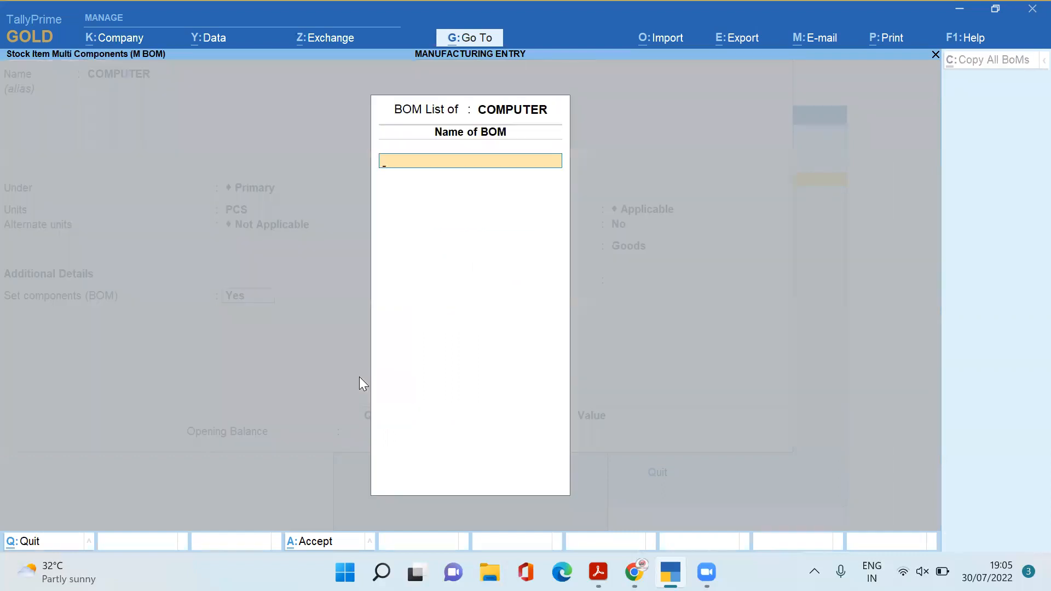
pyautogui.write('STANDARD')
pyautogui.press('Return')
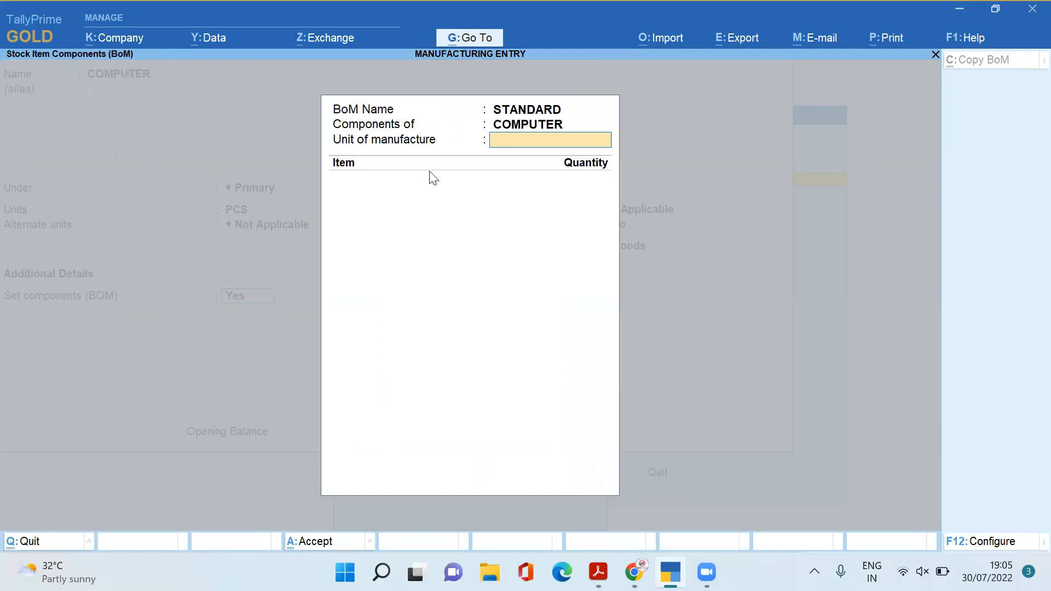
pyautogui.write('1')
pyautogui.press('Return')
# Add CPU and KEYBOARD to the STANDARD BOM with a quantity of 1 PCS each
pyautogui.press('Down')
pyautogui.press('Up')
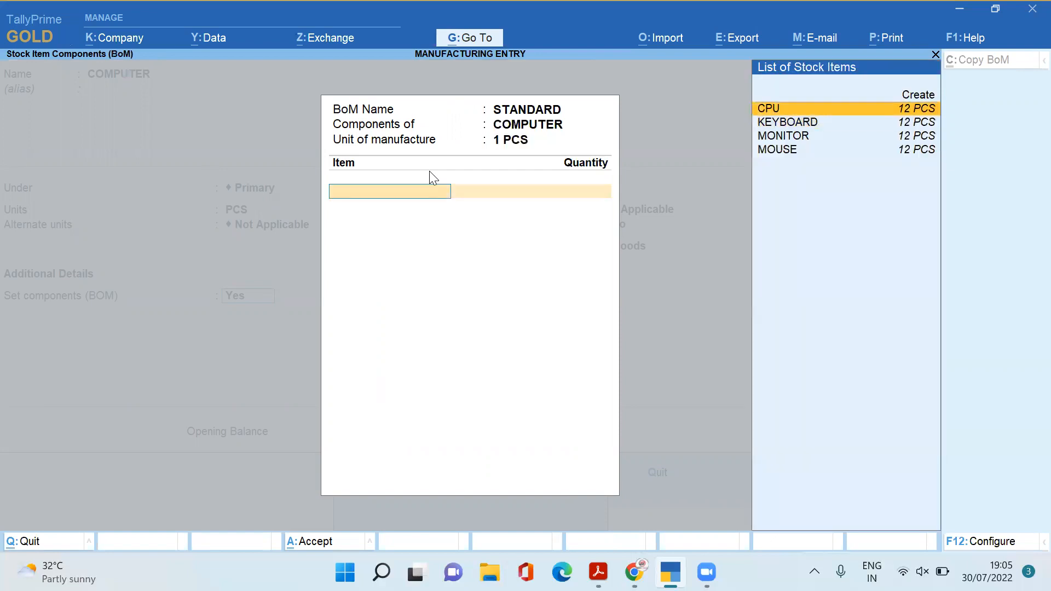
pyautogui.press('Return')
pyautogui.write('1')
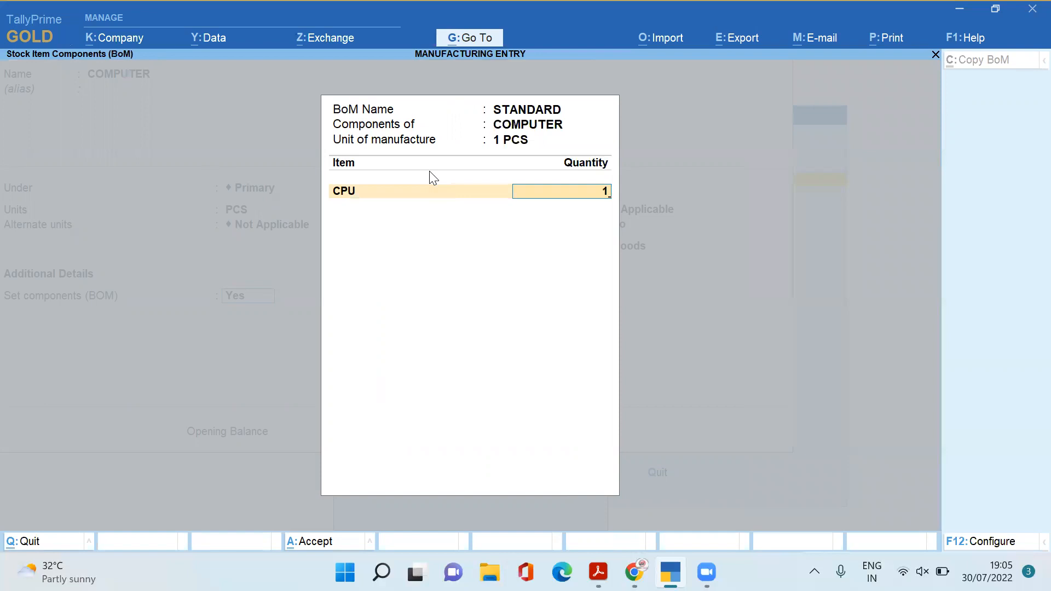
pyautogui.press('Return')
pyautogui.press('Down')
pyautogui.press('Down')
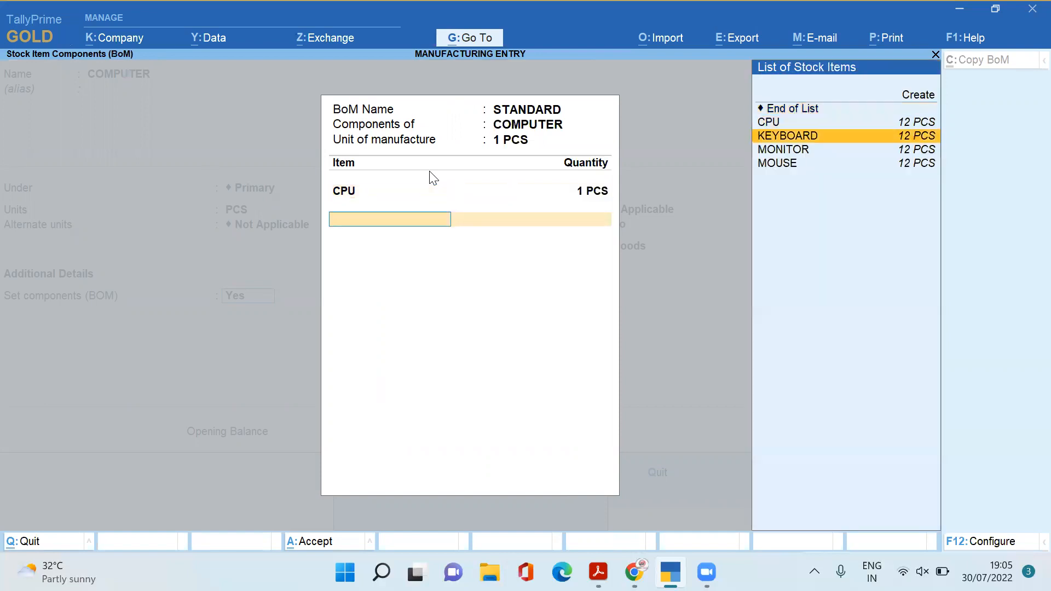
pyautogui.press('Return')
pyautogui.write('1 PCS')
pyautogui.press('Return')
# Add MONITOR to the STANDARD BOM with a quantity of 1 PCS
pyautogui.press('Down')
pyautogui.press('Down')
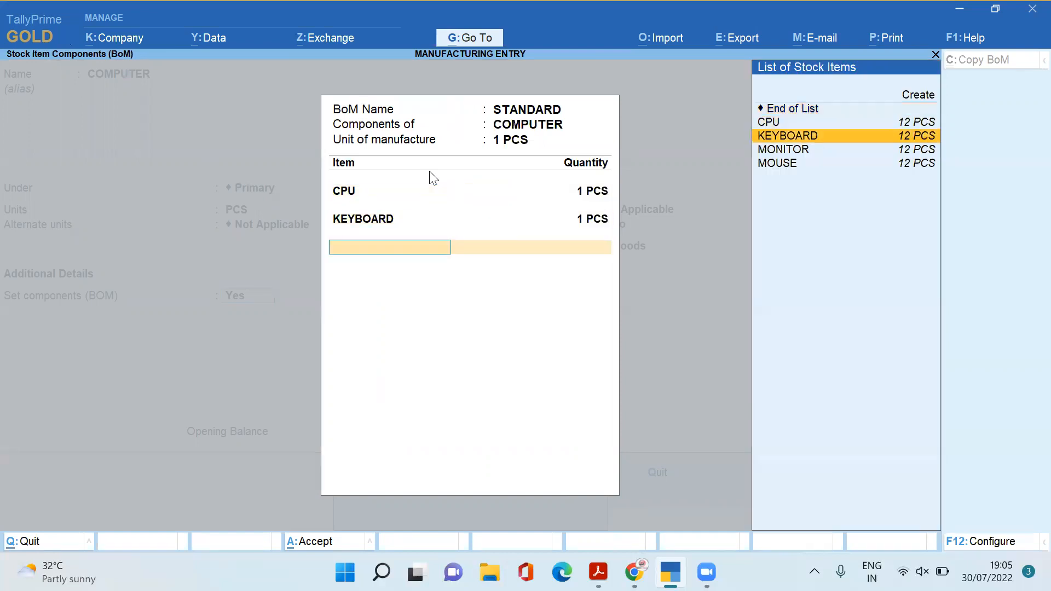
pyautogui.press('Down')
pyautogui.press('Return')
pyautogui.write('1')
pyautogui.press('Return')
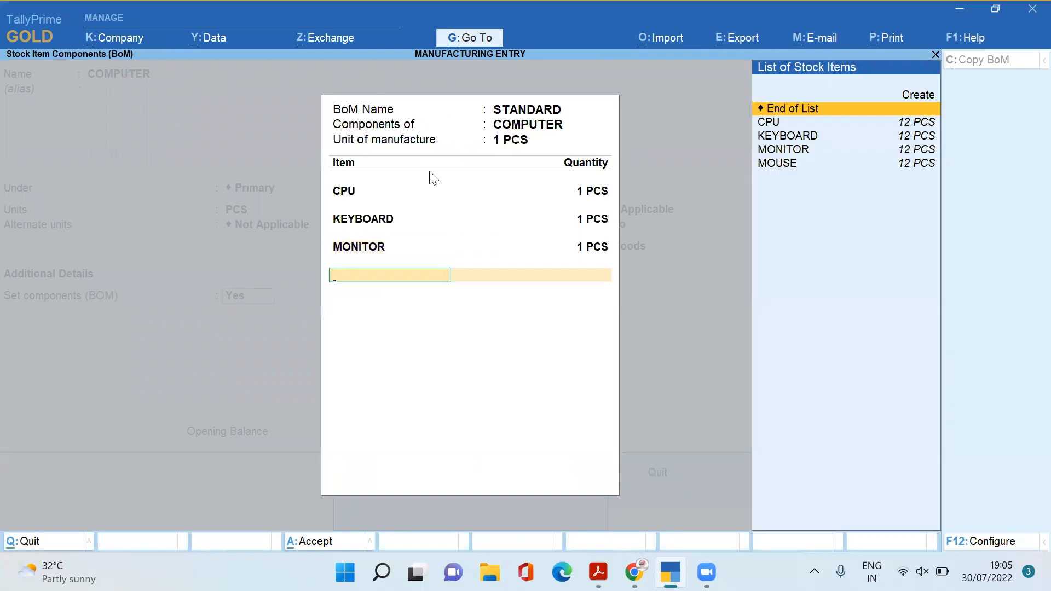
# Add MOUSE as the fourth component of the STANDARD BOM with a quantity of 1 PCS
pyautogui.press('Down')
pyautogui.press('Down')
pyautogui.press('Down')
pyautogui.press('Return')
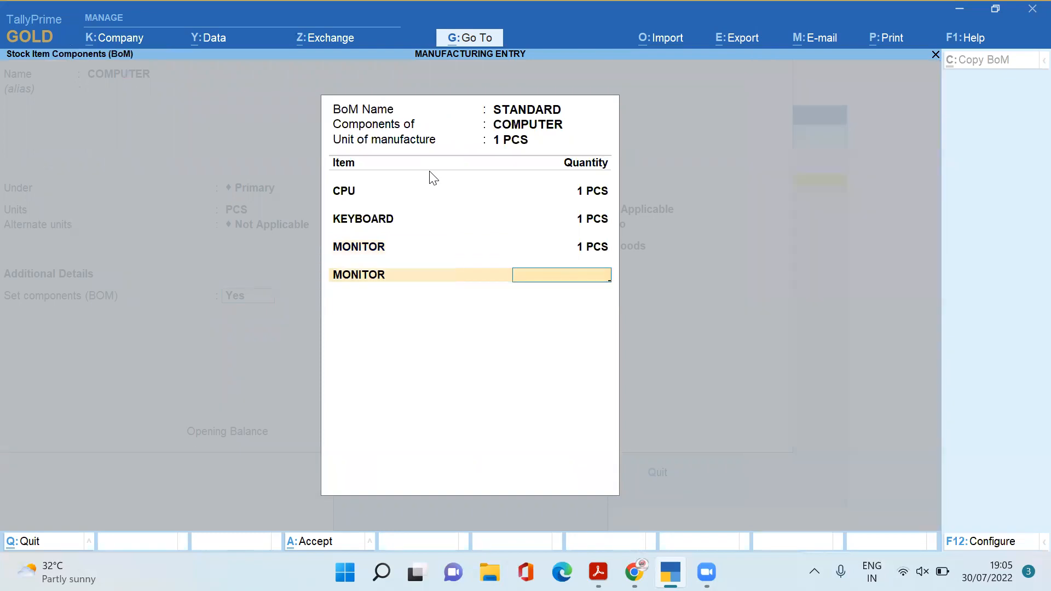
pyautogui.press('BackSpace')
pyautogui.press('Down')
pyautogui.press('Return')
pyautogui.write('1 PCS')
pyautogui.press('Return')
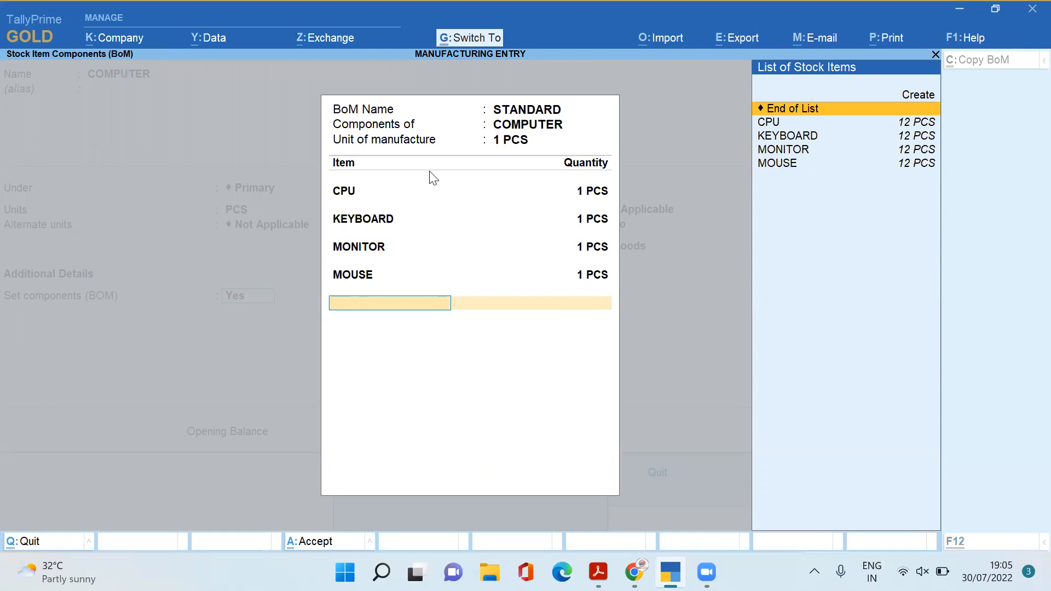
# Accept the STANDARD BOM and the BOM list, save the COMPUTER stock item, and return to the Gateway of Tally
pyautogui.hotkey('ctrl', 'a')
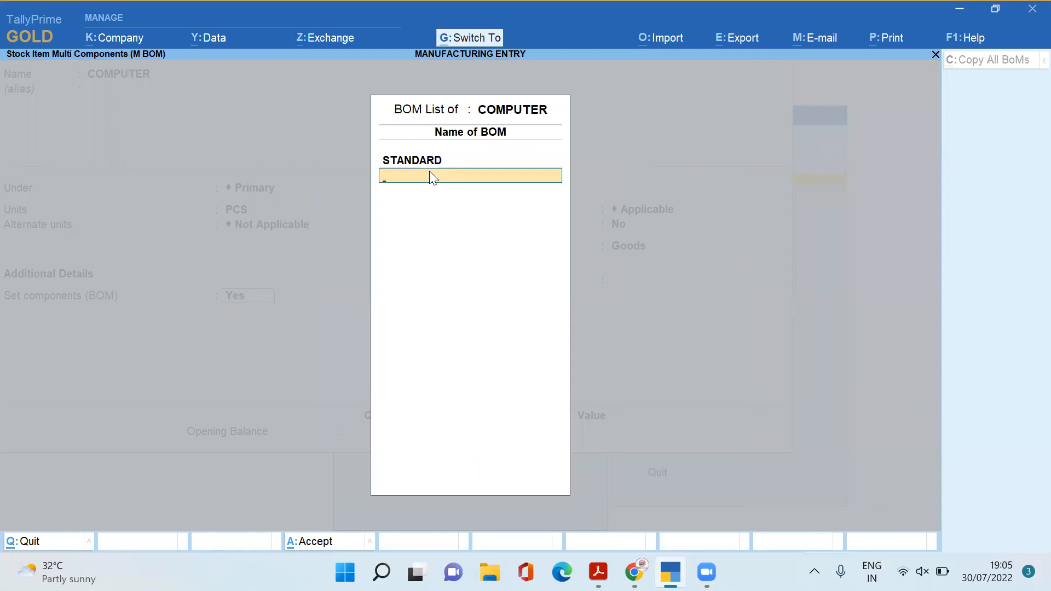
pyautogui.hotkey('ctrl', 'a')
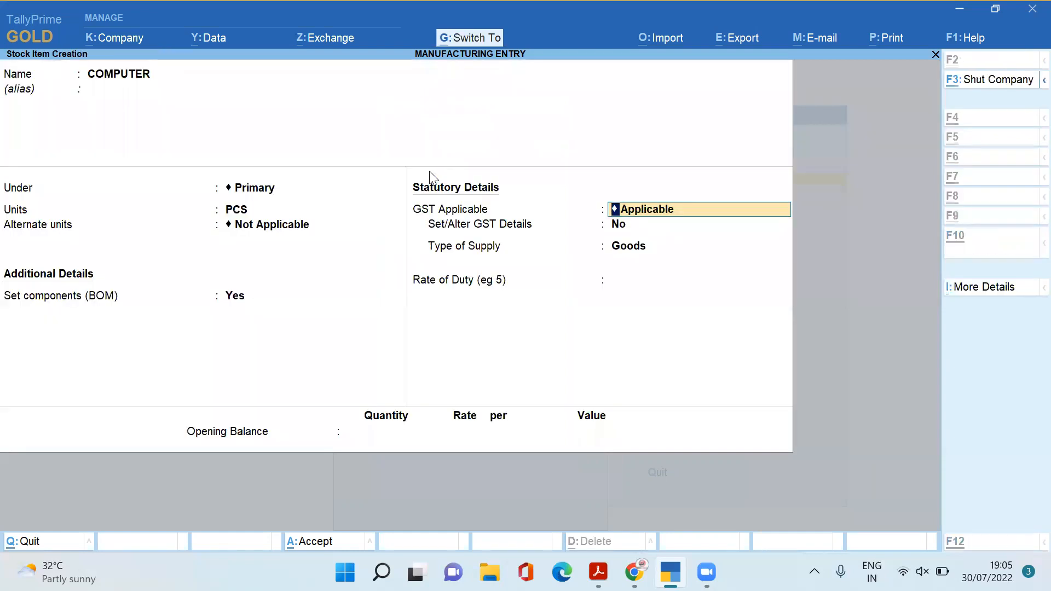
pyautogui.hotkey('ctrl', 'a')
pyautogui.press('Escape')
pyautogui.press('y')
pyautogui.press('Escape')
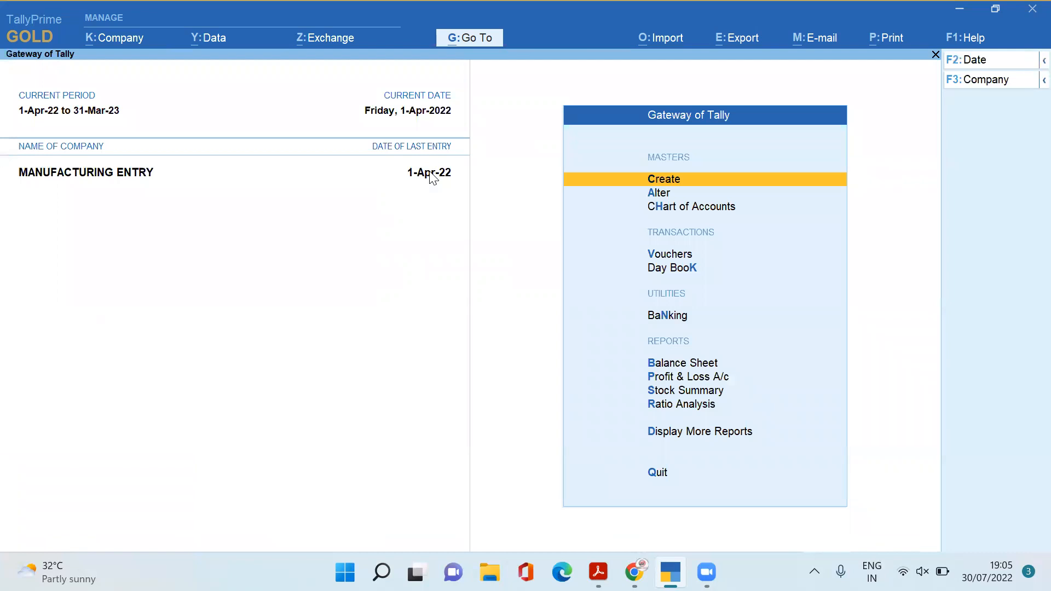
pyautogui.press('Down')
pyautogui.press('Up')
pyautogui.press('Return')
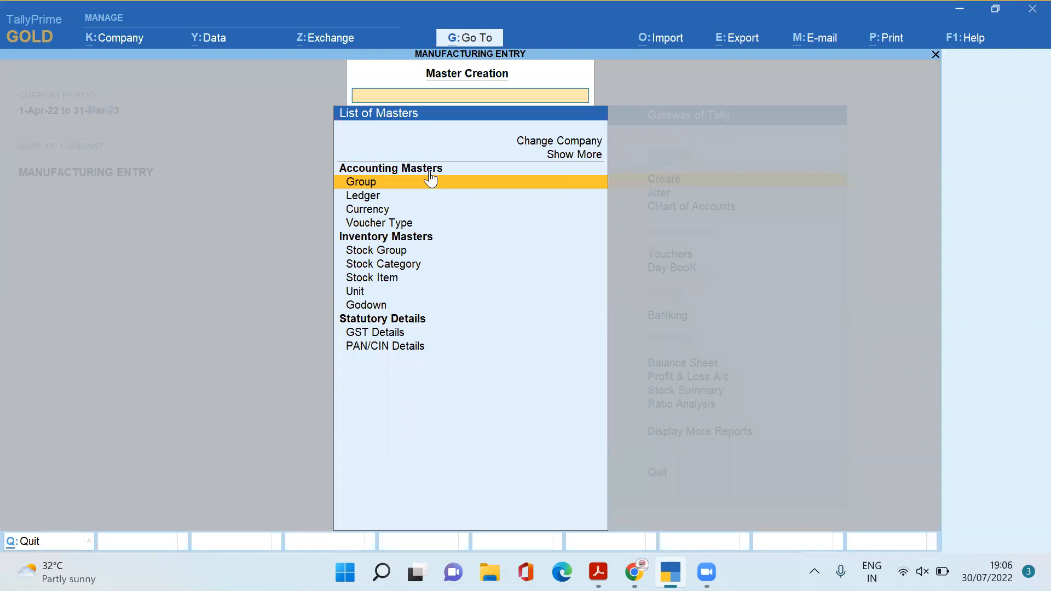
pyautogui.press('Down')
pyautogui.press('Down')
pyautogui.press('Down')
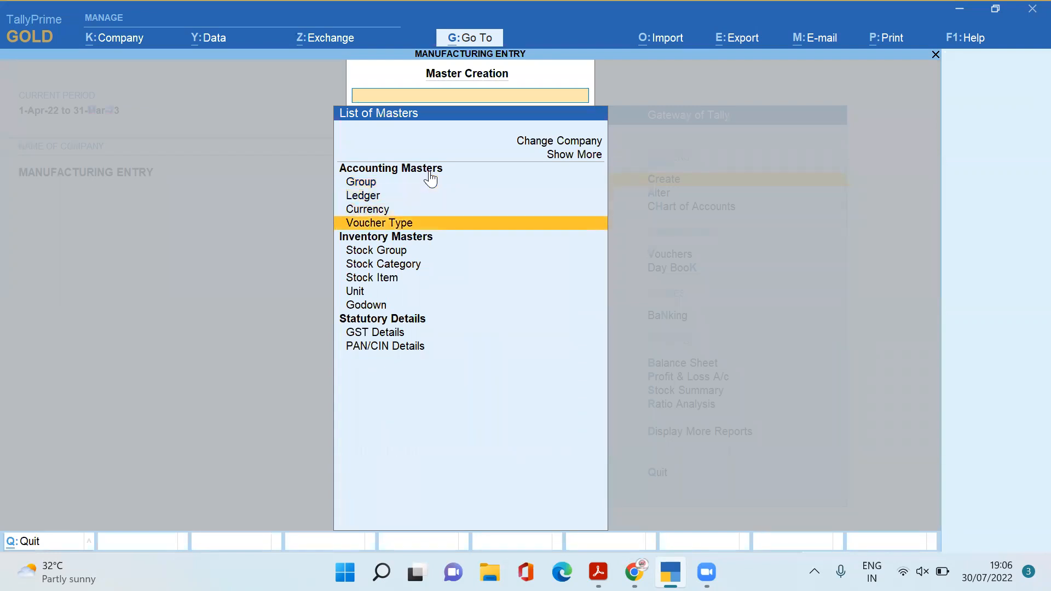
pyautogui.press('Return')
pyautogui.press('Escape')
pyautogui.press('Return')
pyautogui.press('Escape')
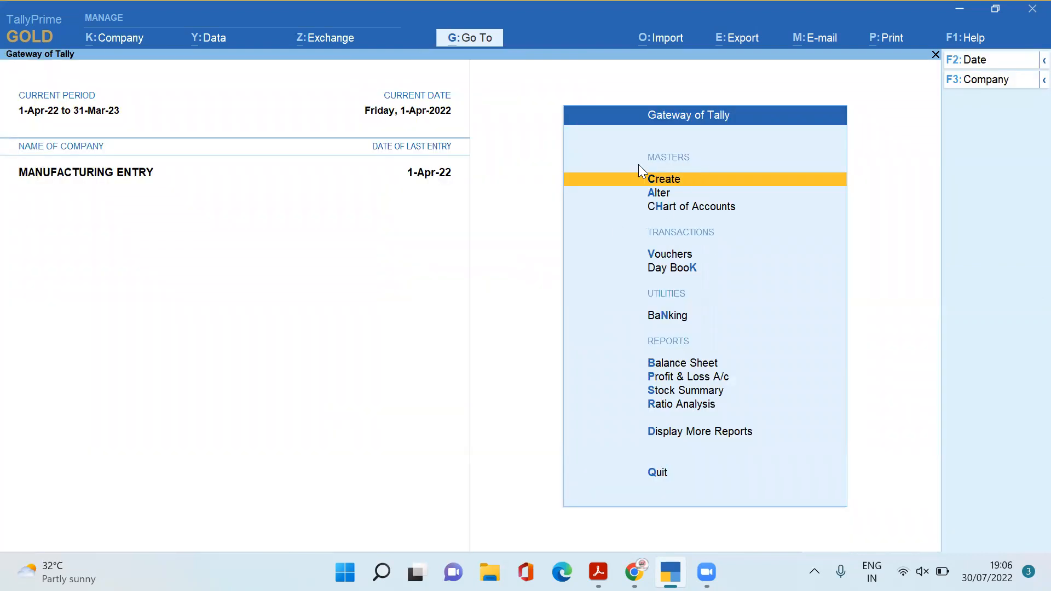
# Create a voucher type named MANUFACTURING with Stock Journal as its type of voucher
pyautogui.press('Return')
pyautogui.press('Down')
pyautogui.press('Down')
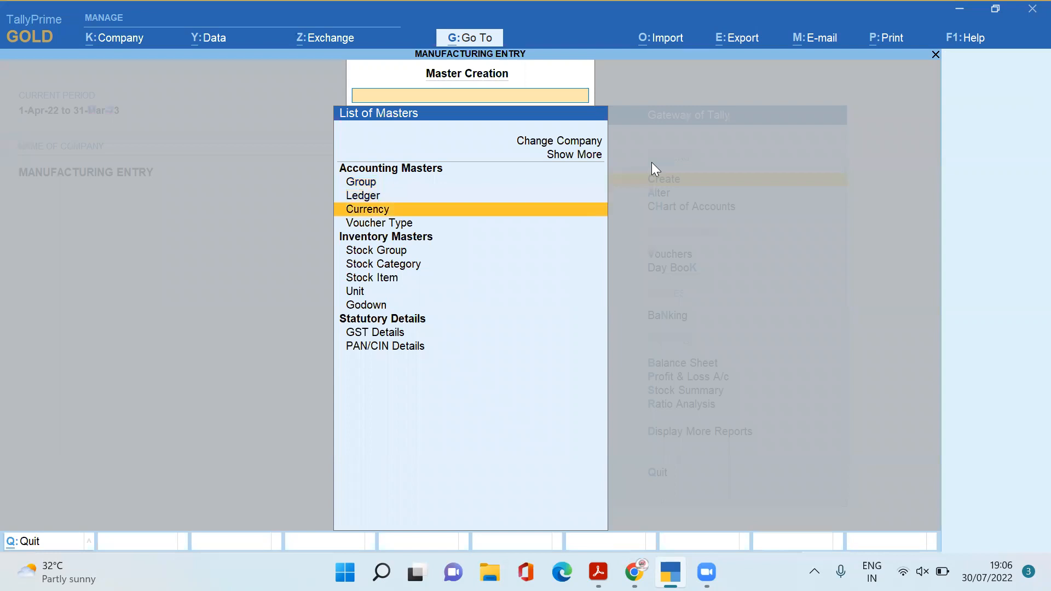
pyautogui.press('Down')
pyautogui.press('Return')
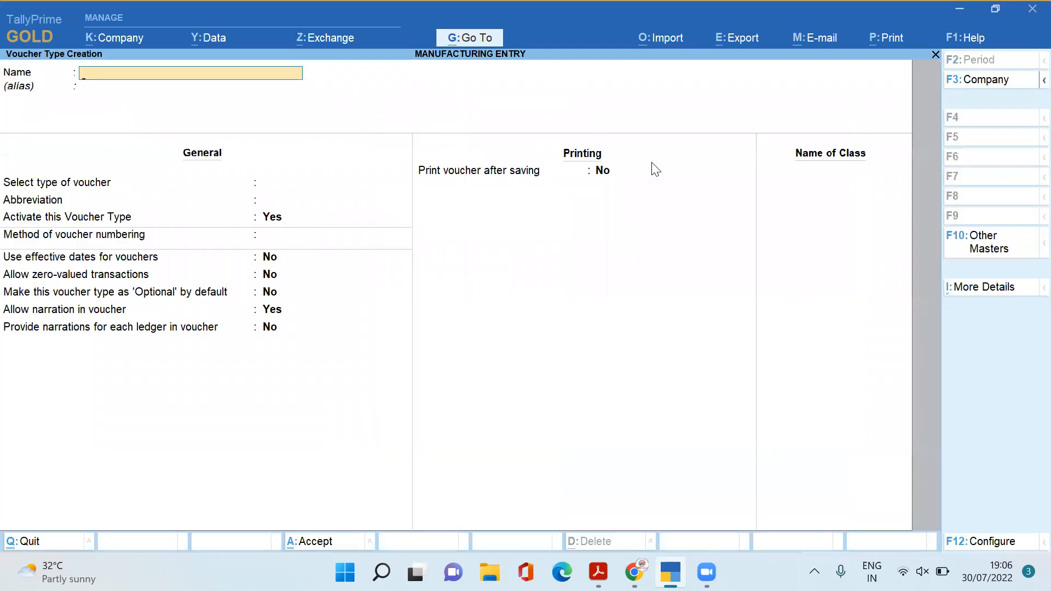
pyautogui.write('MANUFACTURING')
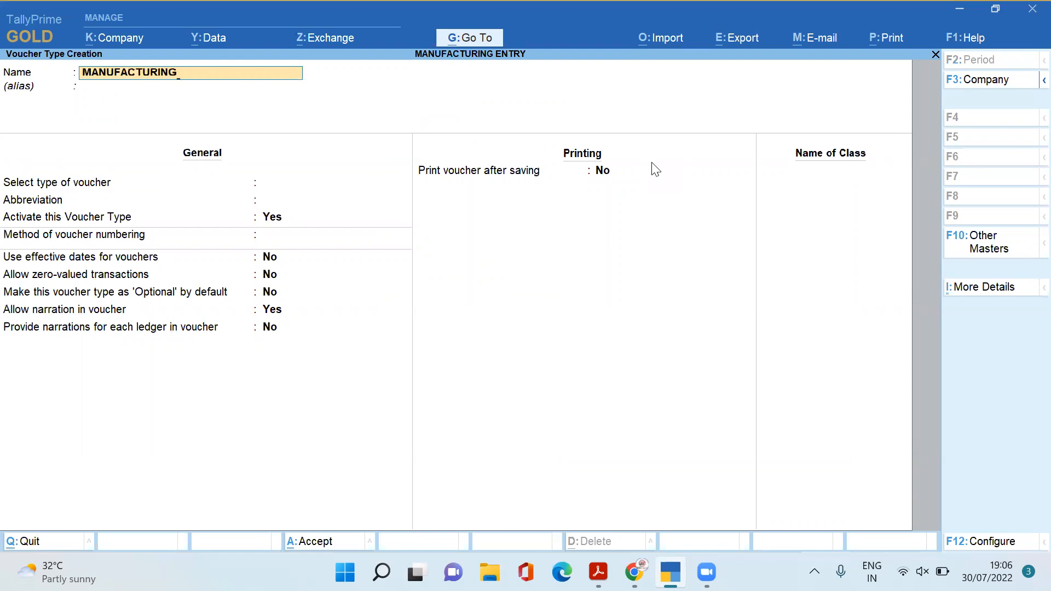
pyautogui.press('Return')
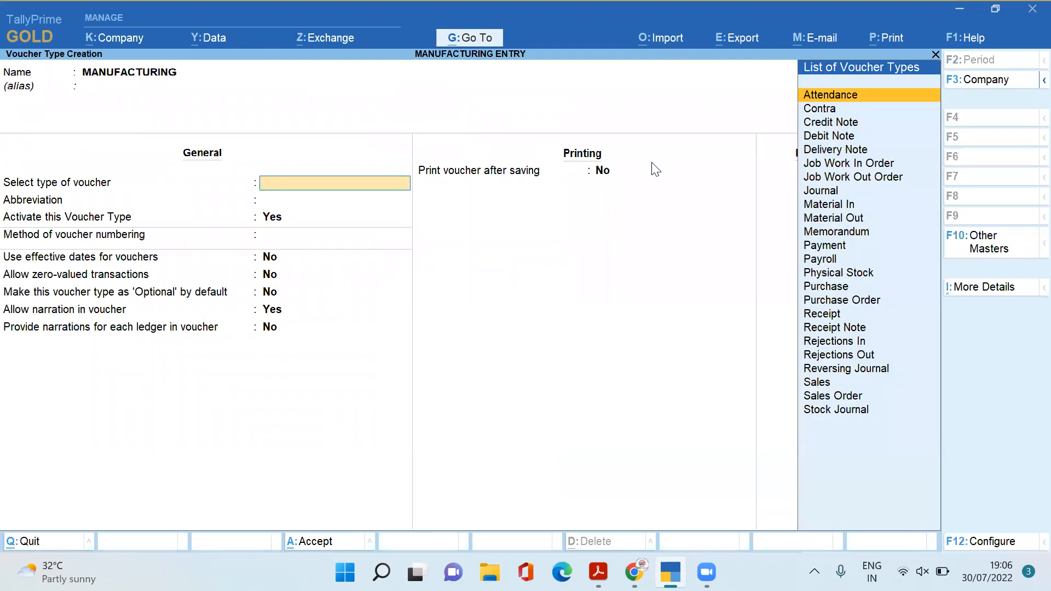
pyautogui.write('STO')
pyautogui.press('Return')
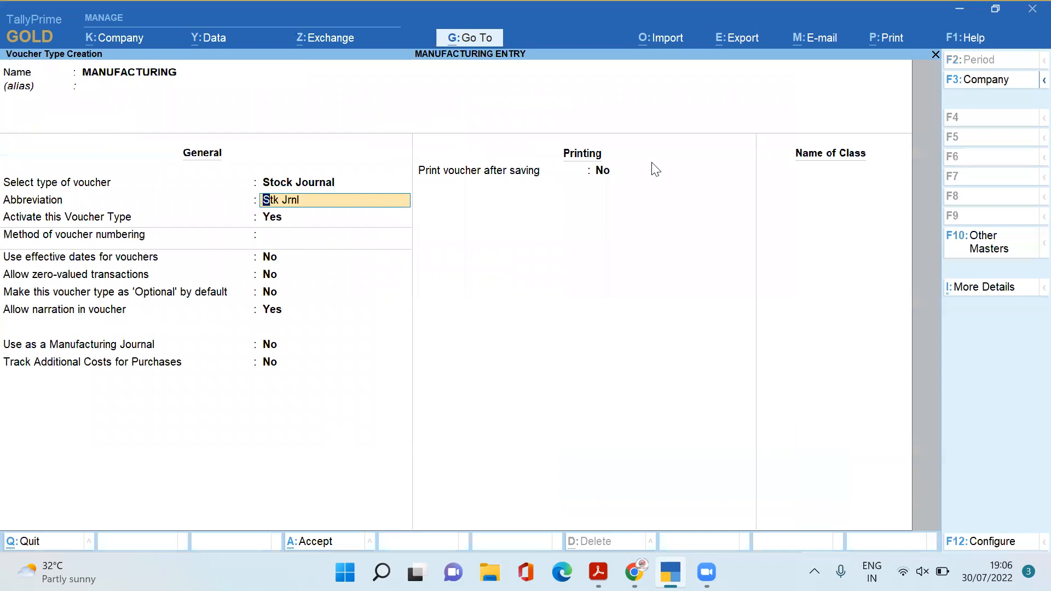
# Enable use as a Manufacturing Journal with the other settings at their defaults, save the voucher type, and return to the Gateway of Tally
pyautogui.press('Return')
pyautogui.press('Return')
pyautogui.press('Return')
pyautogui.press('Return')
pyautogui.press('Return')
pyautogui.press('Return')
pyautogui.press('Return')
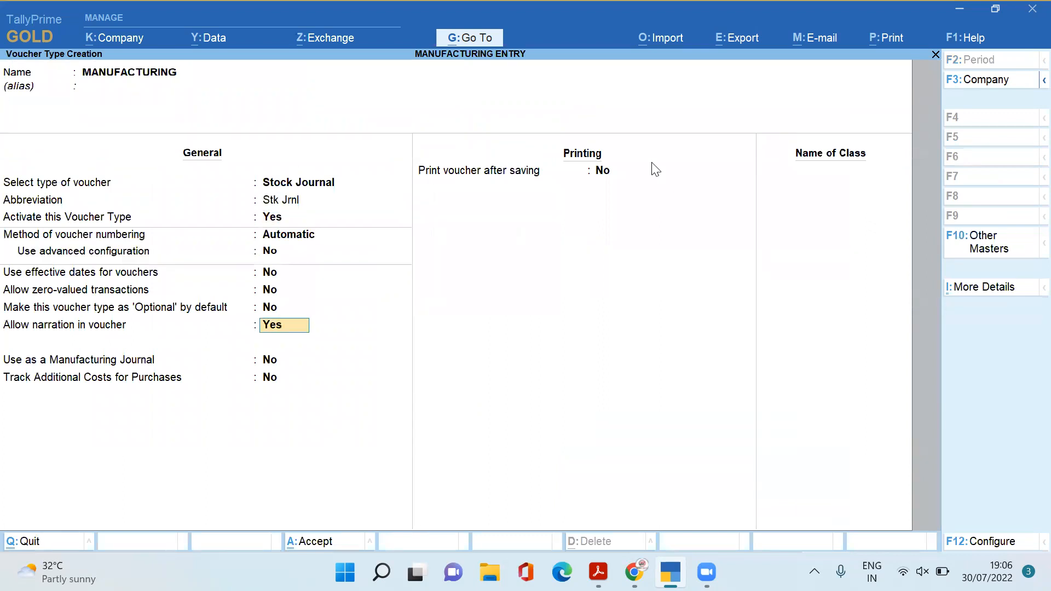
pyautogui.press('Return')
pyautogui.write('Y')
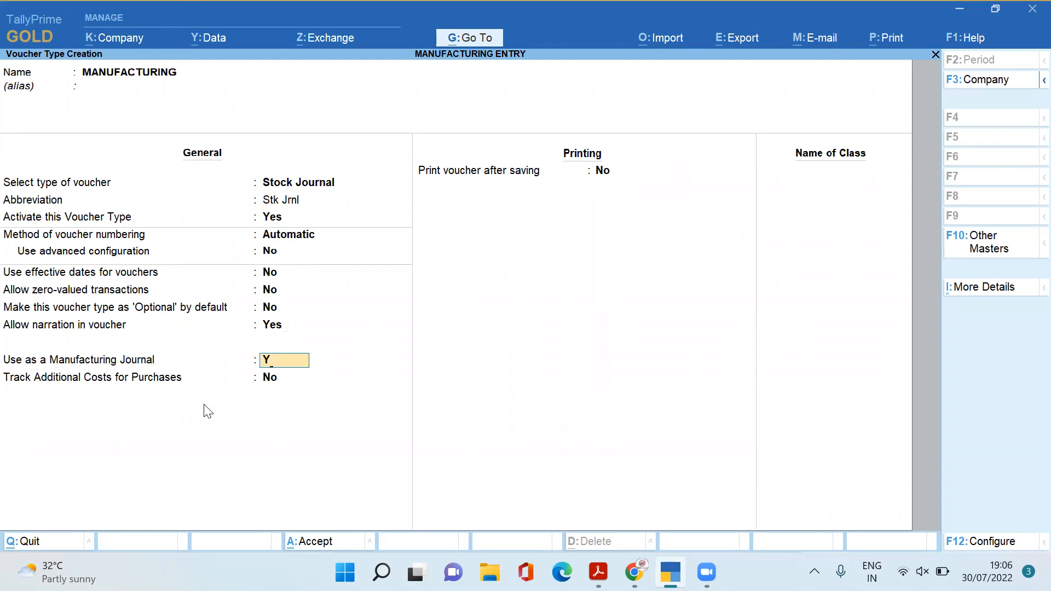
pyautogui.press('Return')
pyautogui.hotkey('ctrl', 'a')
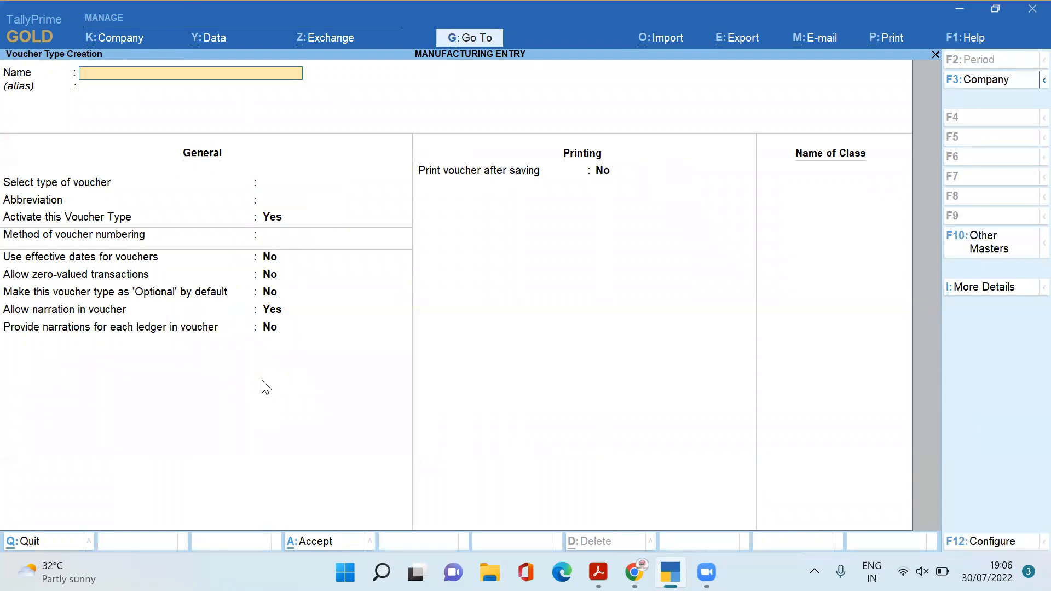
pyautogui.press('Escape')
pyautogui.press('Escape')
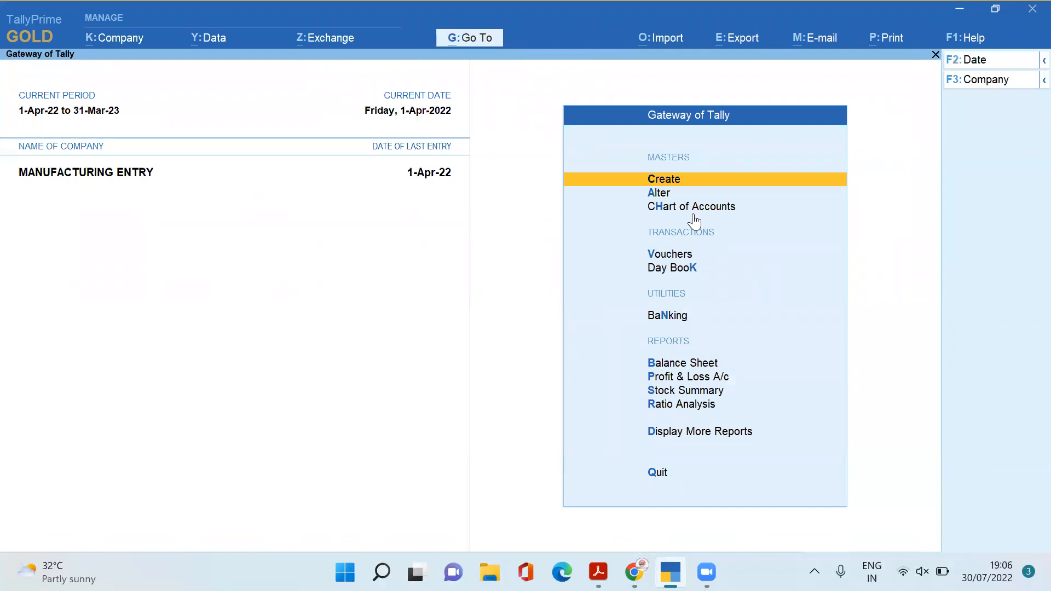
# Start a new voucher of the MANUFACTURING inventory voucher type
pyautogui.press('v')
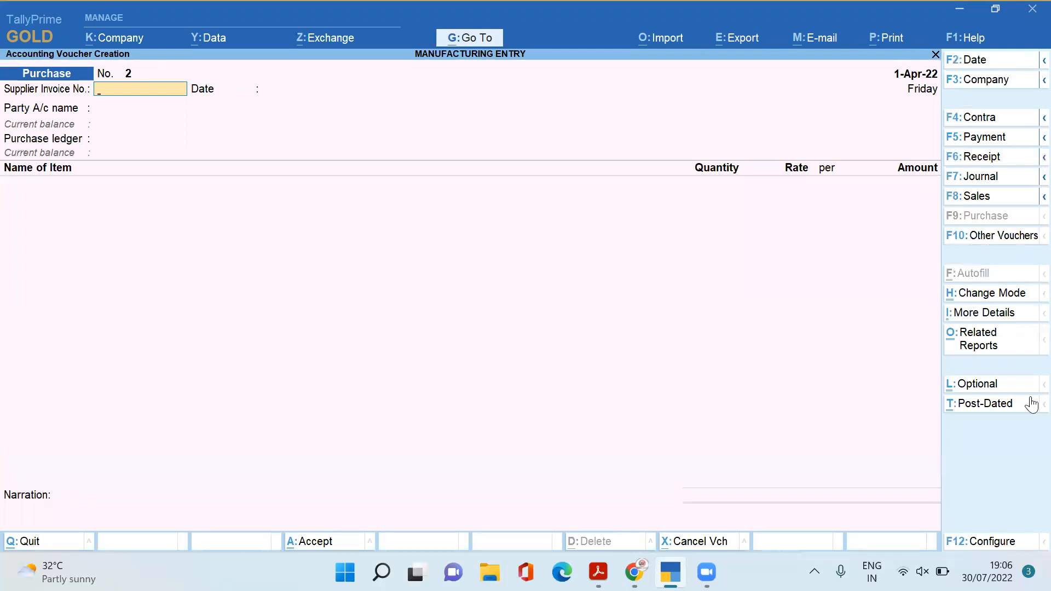
pyautogui.click(1021, 235)
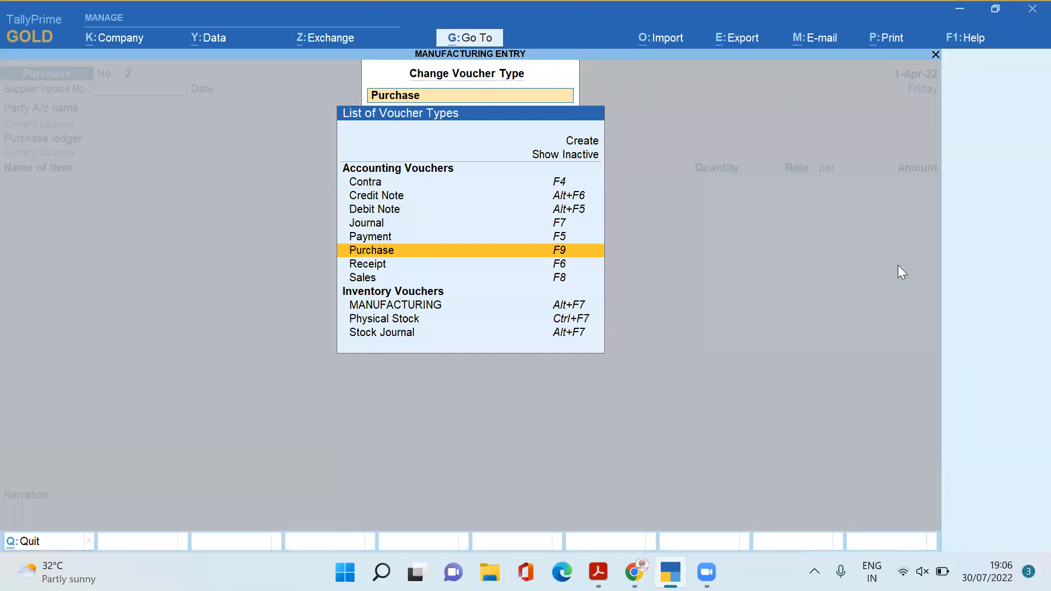
pyautogui.press('Down')
pyautogui.press('Down')
pyautogui.press('Down')
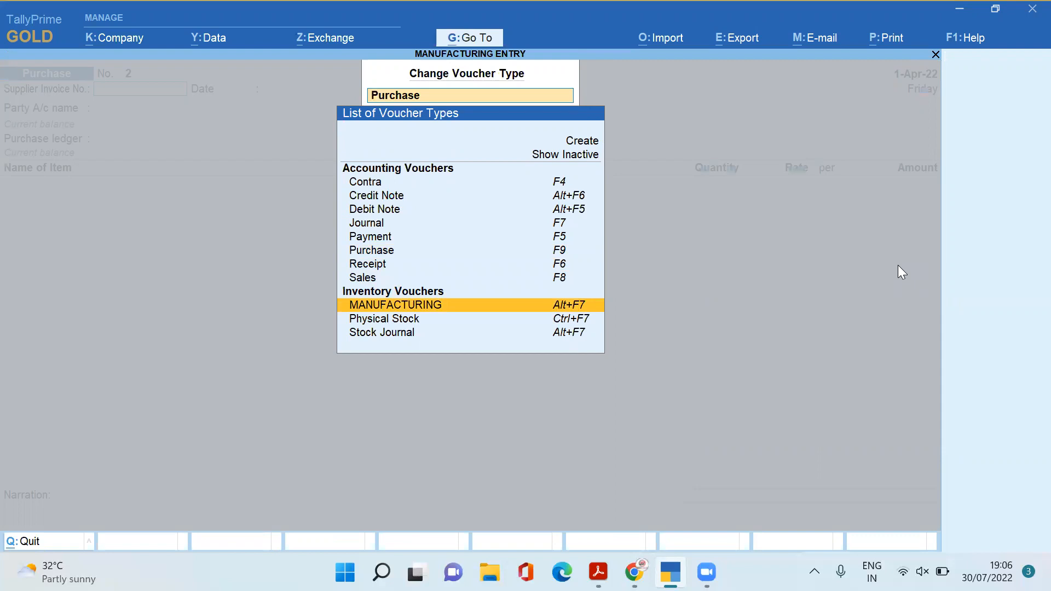
pyautogui.press('Return')
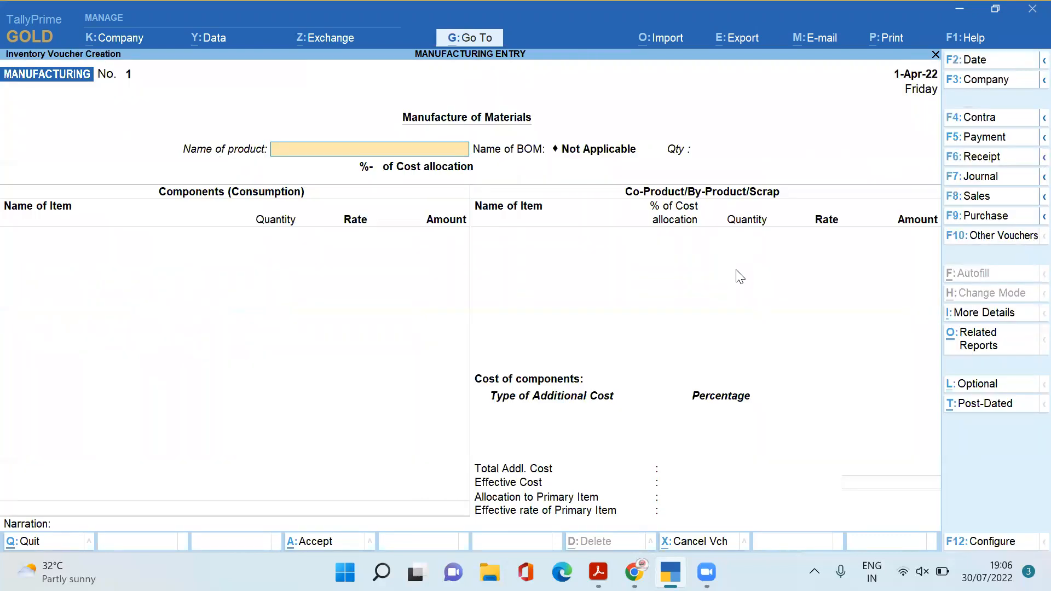
# Enter COMPUTER as the product with the STANDARD BOM, no description, and a quantity of 10 PCS
pyautogui.write('COM')
pyautogui.press('Return')
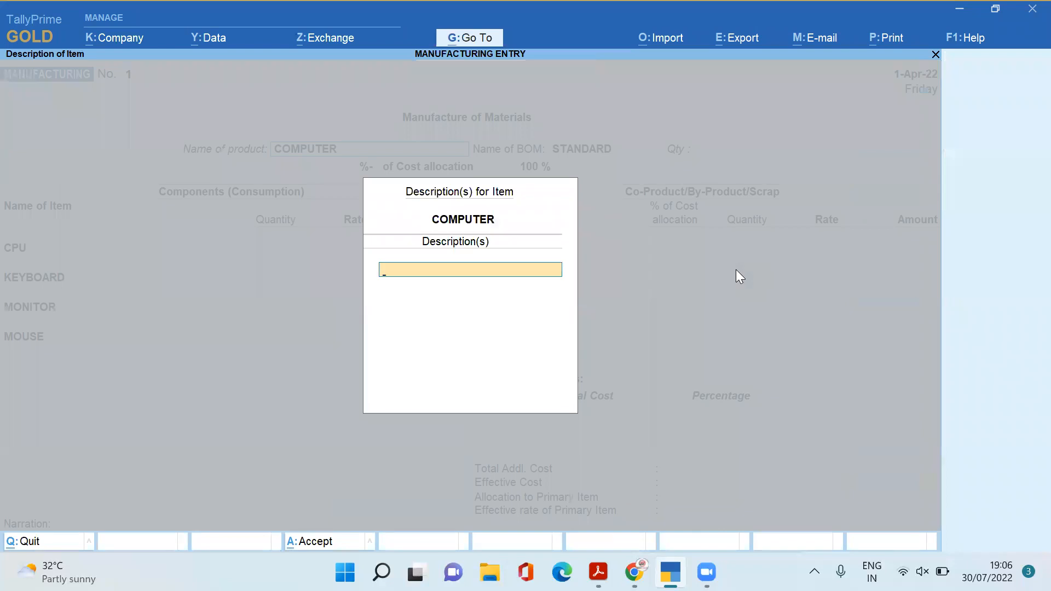
pyautogui.press('Return')
pyautogui.write('10')
pyautogui.press('Return')
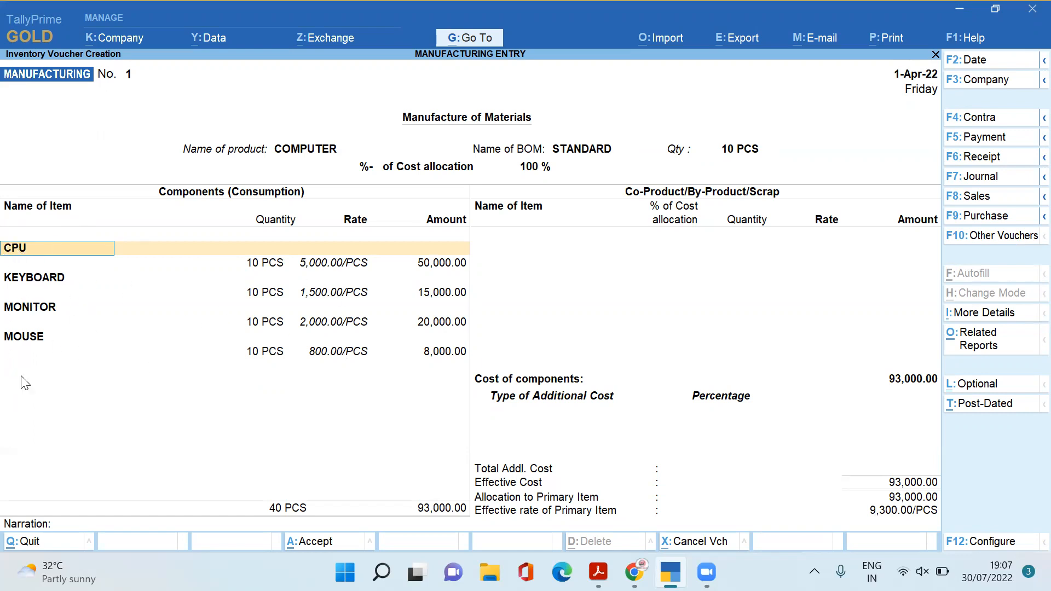
# Accept the CPU, KEYBOARD, MONITOR and MOUSE component lines as filled in and leave the co-product list empty
pyautogui.press('Return')
pyautogui.press('Return')
pyautogui.press('Return')
pyautogui.press('Return')
pyautogui.press('Return')
pyautogui.press('Return')
pyautogui.press('Return')
pyautogui.press('Return')
pyautogui.press('Return')
pyautogui.press('Return')
pyautogui.press('Return')
pyautogui.press('Return')
pyautogui.press('Return')
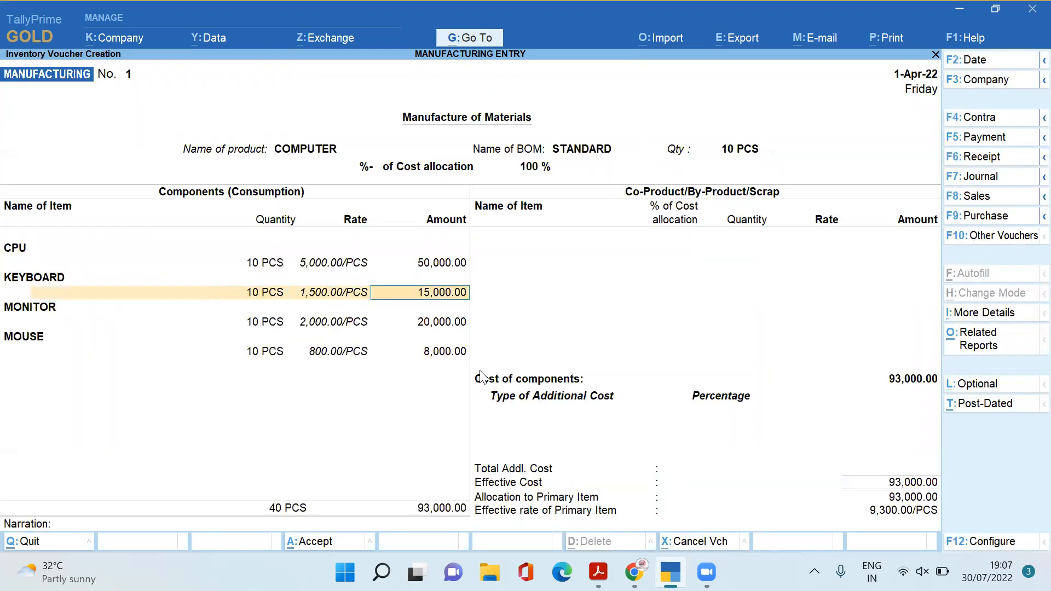
pyautogui.press('Return')
pyautogui.press('Return')
pyautogui.press('Return')
pyautogui.press('Return')
pyautogui.press('Return')
pyautogui.press('Return')
pyautogui.press('Return')
pyautogui.press('Return')
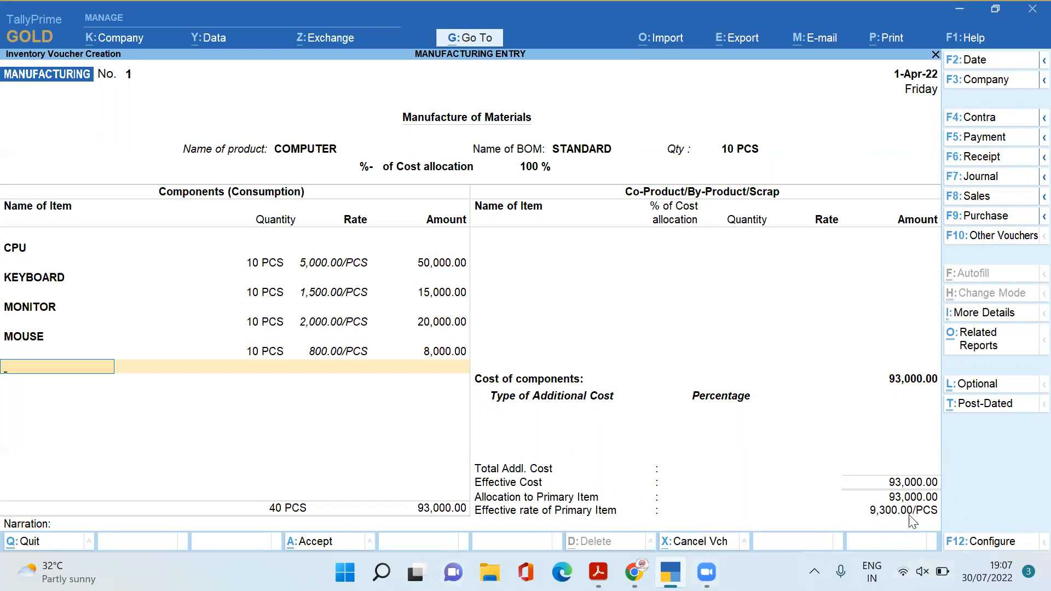
pyautogui.press('Return')
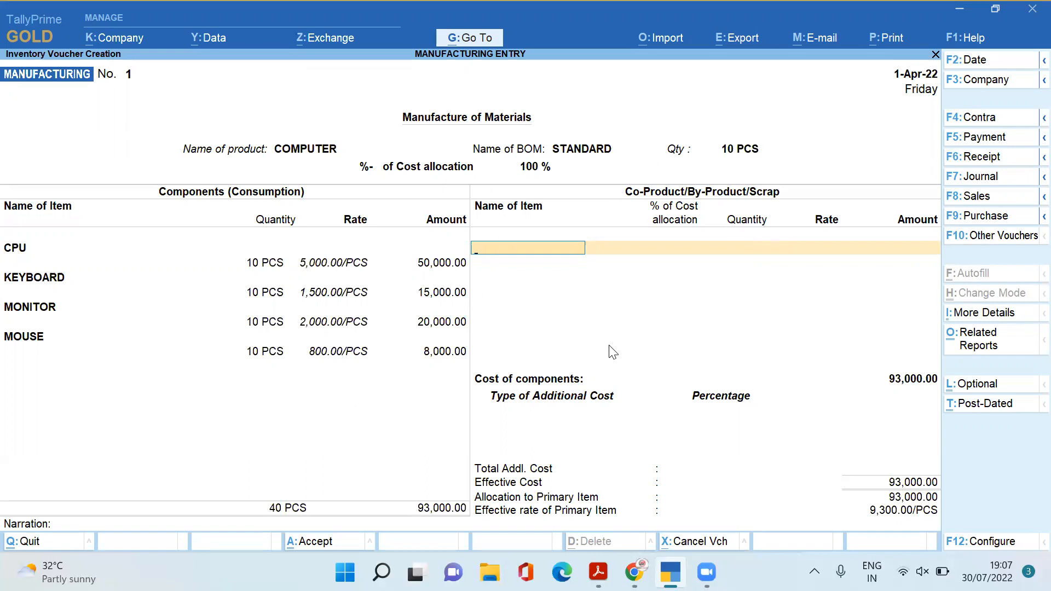
pyautogui.press('Return')
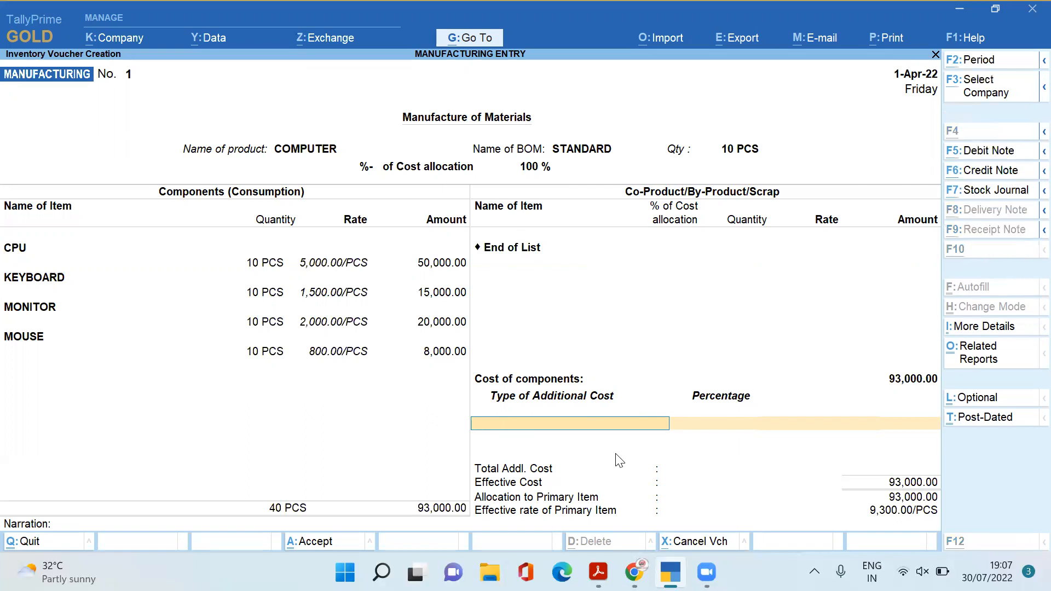
# Create an additional-cost ledger named LABOUR CHARGES under Direct Expenses
pyautogui.hotkey('alt', 'c')
pyautogui.write('LABP')
pyautogui.press('BackSpace')
pyautogui.write('OUR C')
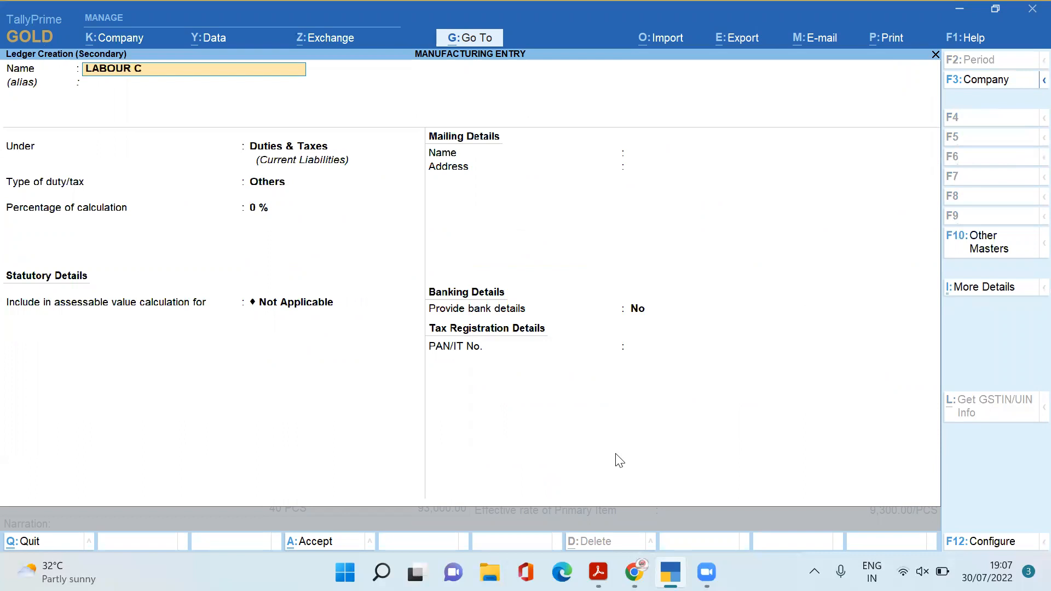
pyautogui.write('HARGES')
pyautogui.press('Return')
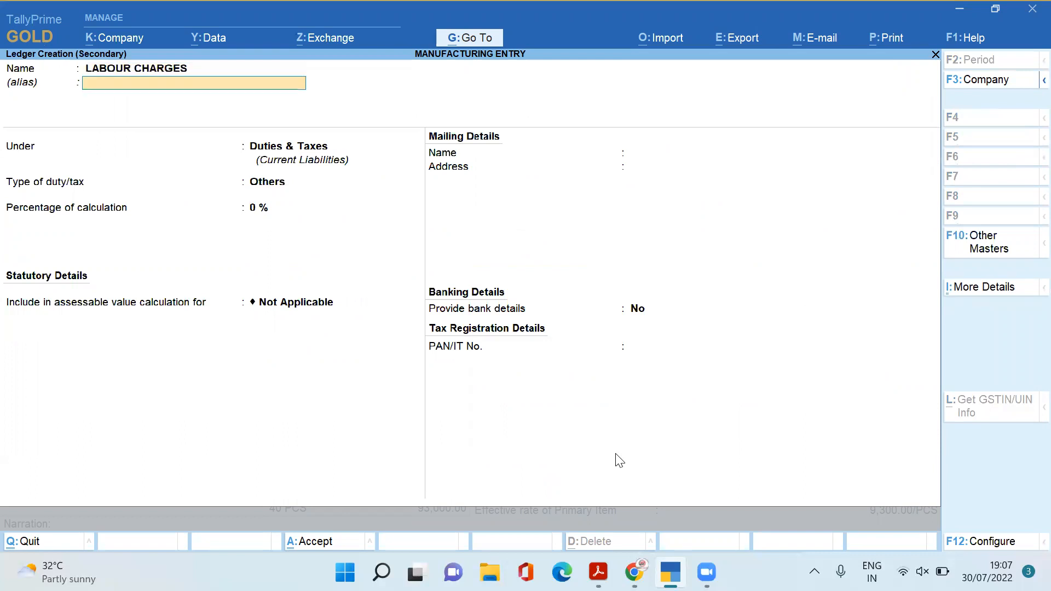
pyautogui.press('Return')
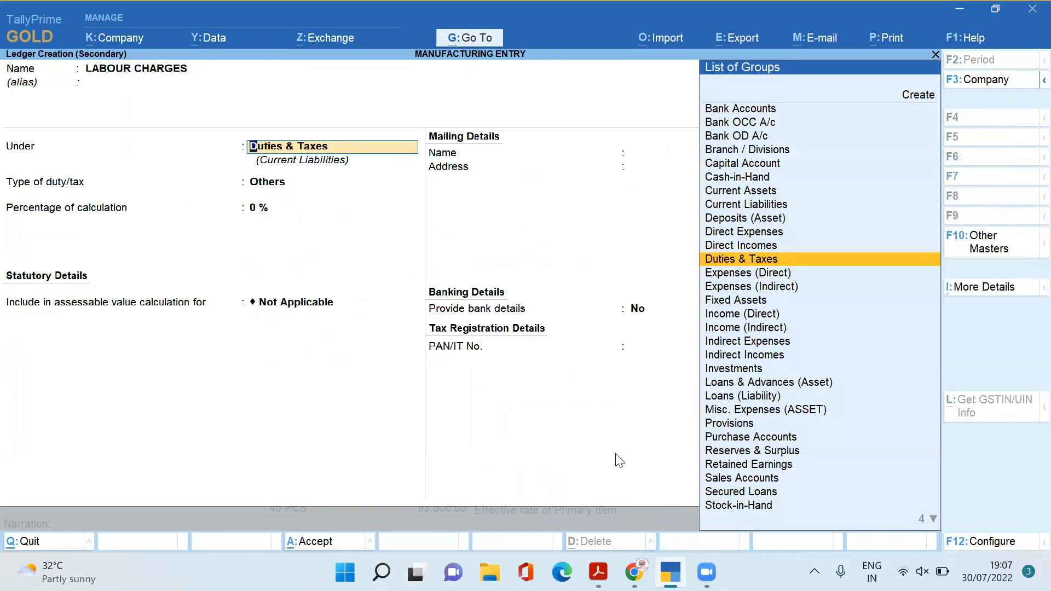
pyautogui.write('DIRE')
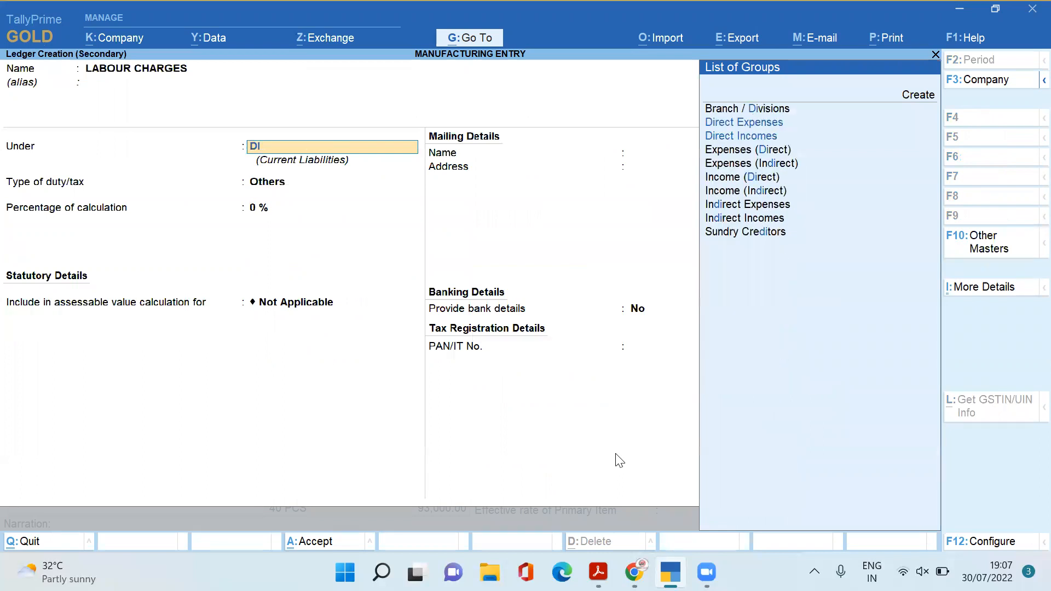
pyautogui.press('Up')
pyautogui.press('Return')
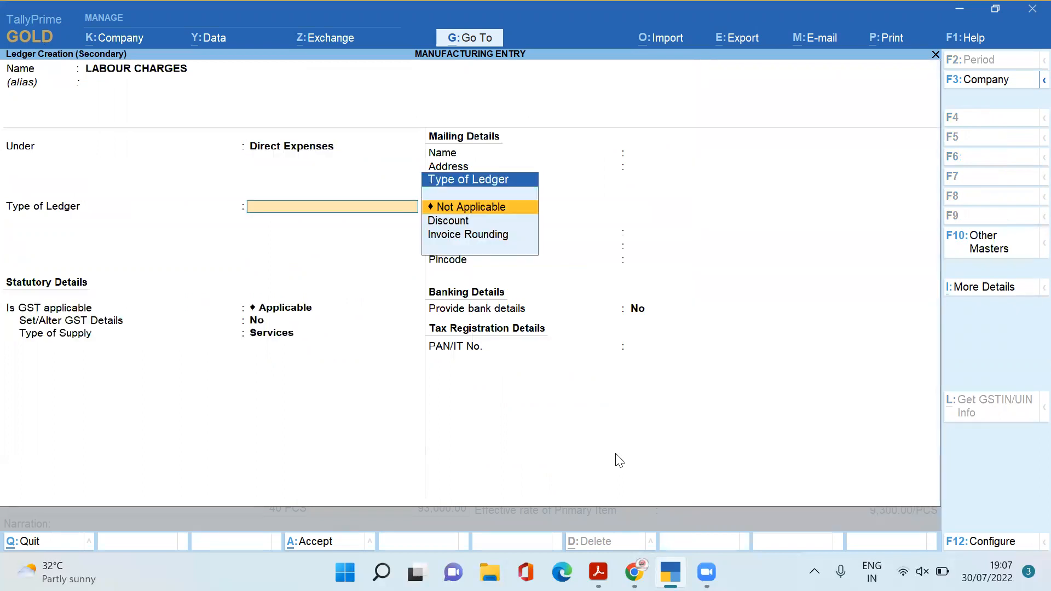
# Set the LABOUR CHARGES type of ledger and GST applicability to Not Applicable, and save the ledger
pyautogui.press('Return')
pyautogui.press('Down')
pyautogui.press('Down')
pyautogui.press('Up')
pyautogui.press('Return')
pyautogui.press('Return')
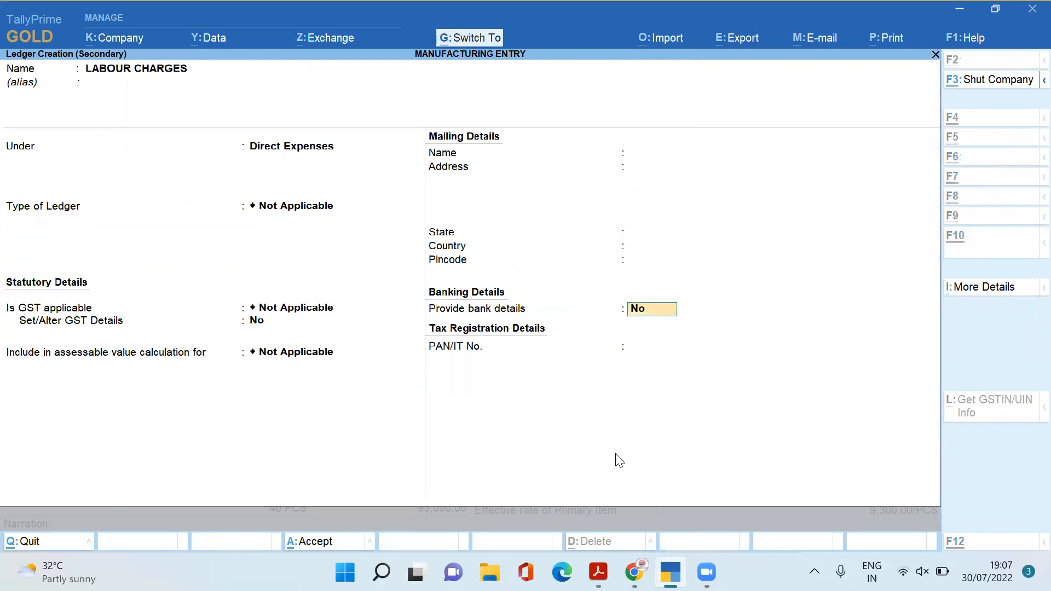
pyautogui.hotkey('ctrl', 'a')
# Enter 2000 as the LABOUR CHARGES amount and save the manufacturing voucher
pyautogui.press('Return')
pyautogui.write('2000')
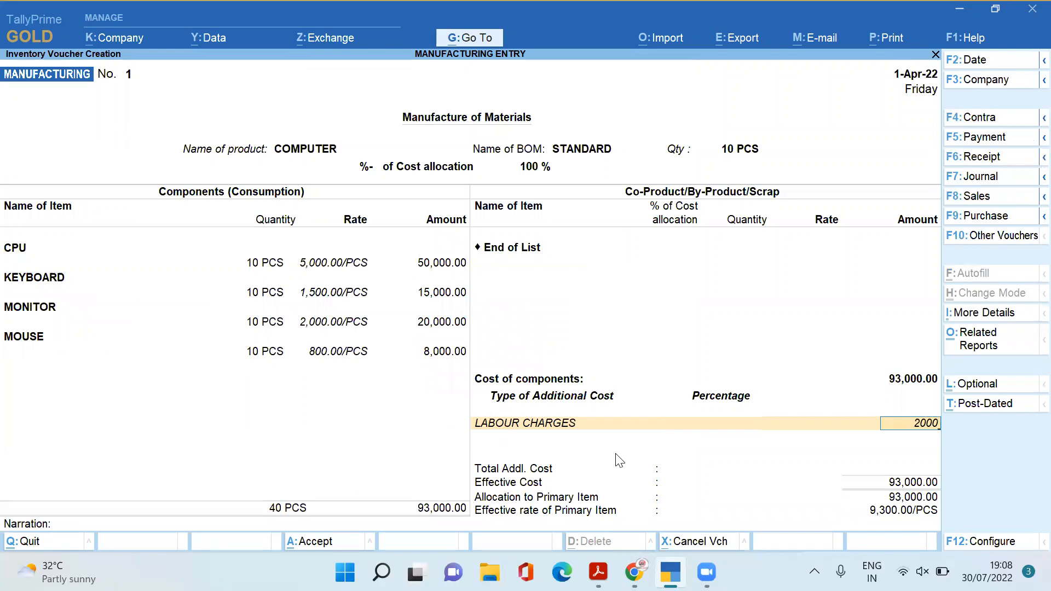
pyautogui.press('Return')
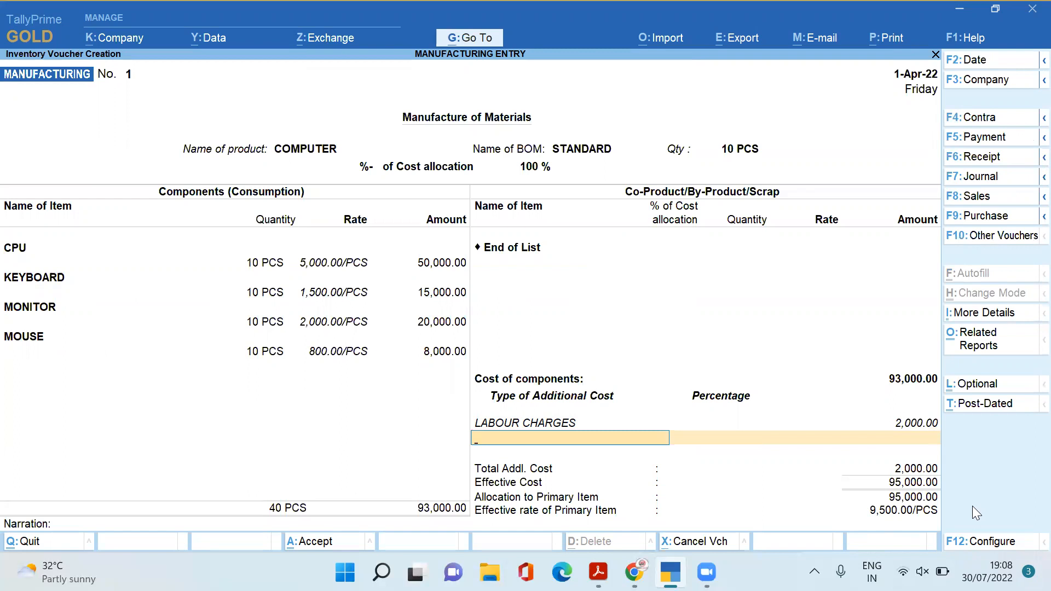
pyautogui.hotkey('ctrl', 'a')
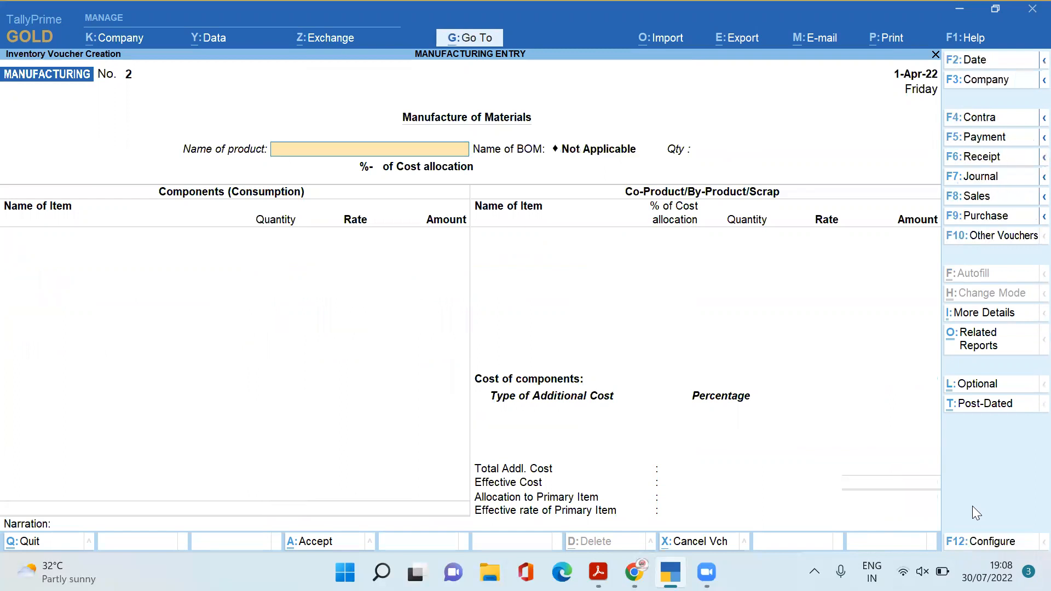
pyautogui.press('Escape')
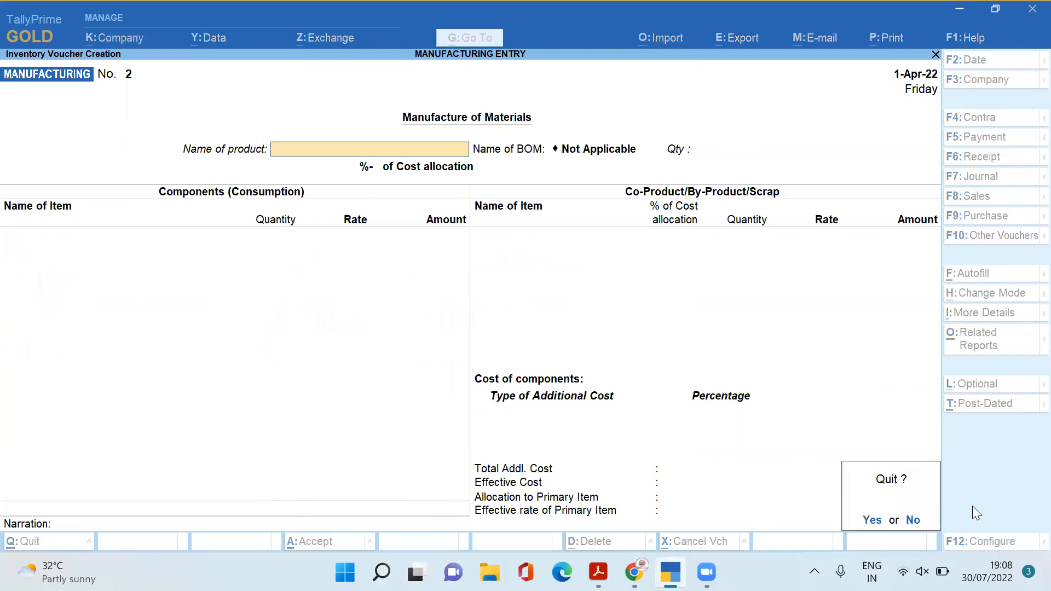
pyautogui.press('Return')
pyautogui.press('Return')
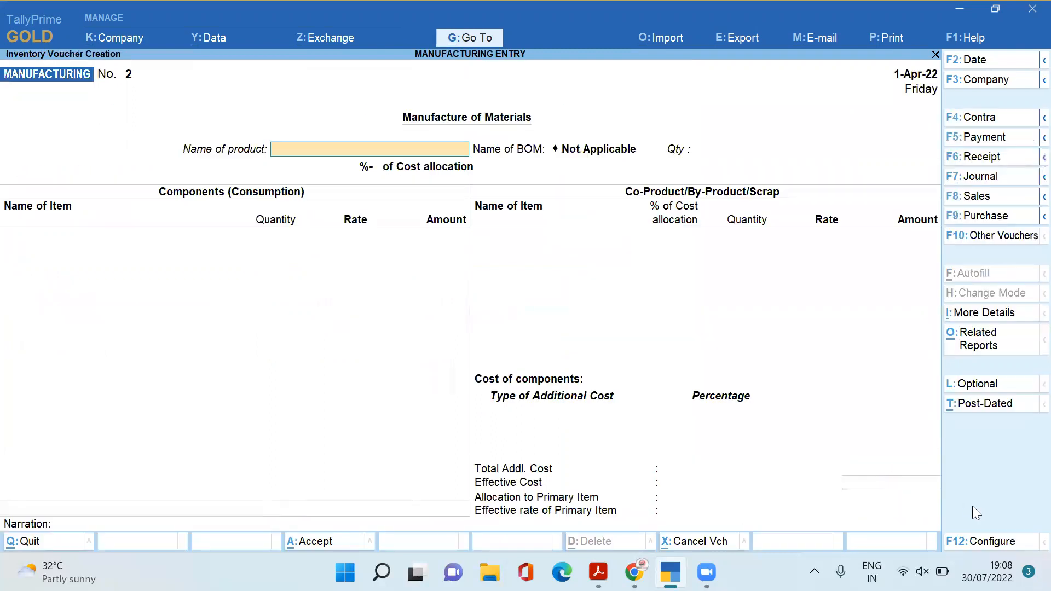
# Start a sales voucher and leave its reference number and reference date blank
pyautogui.click(989, 198)
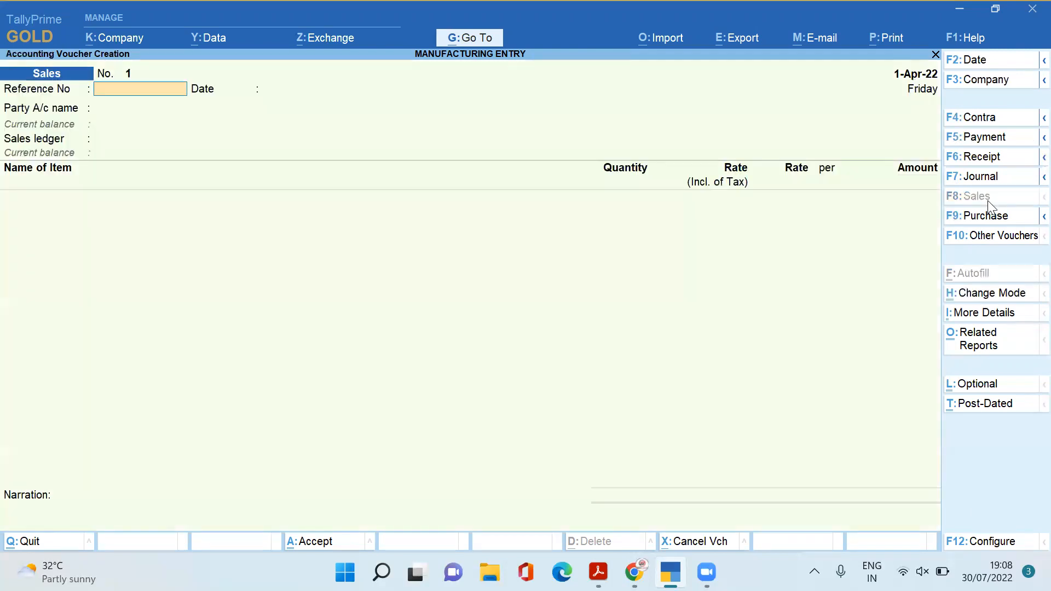
pyautogui.press('Return')
pyautogui.press('Return')
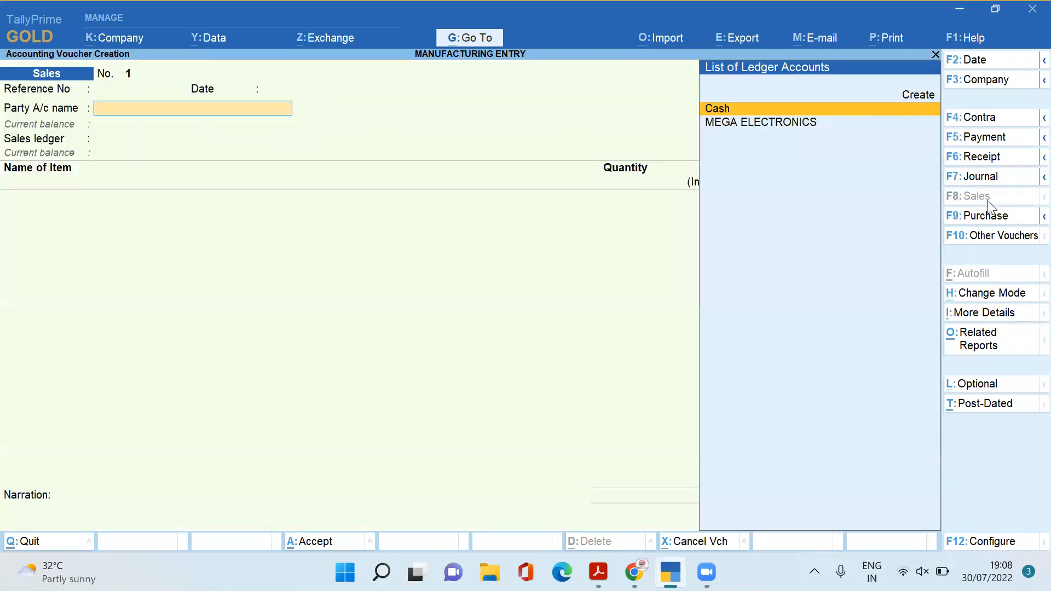
# Create a party ledger named RAJA ELECTRONICS under Sundry Debtors for the sales voucher
pyautogui.hotkey('alt', 'c')
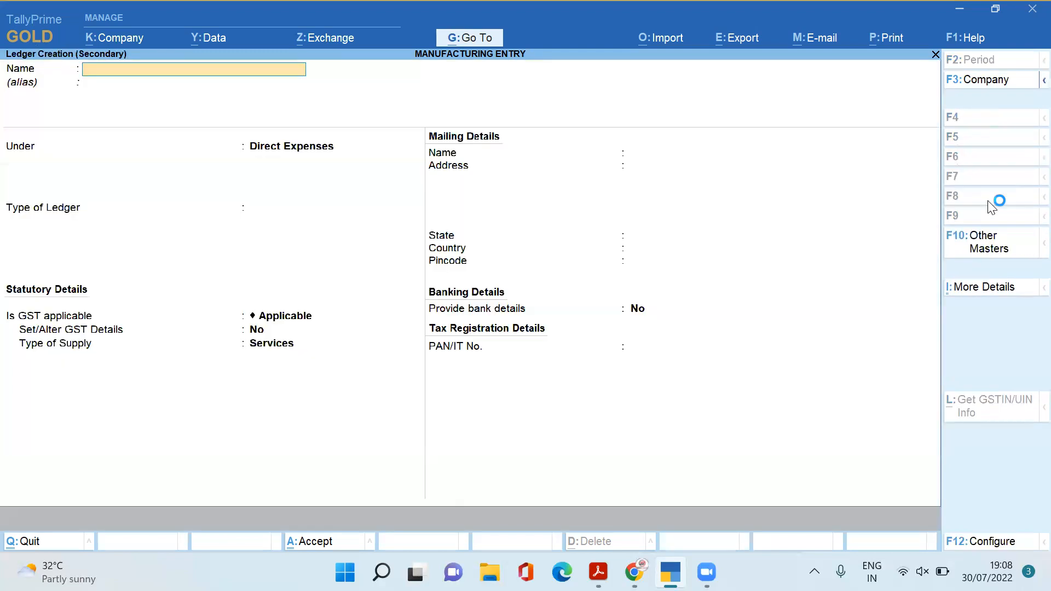
pyautogui.write('RAJA ELECTRONICS')
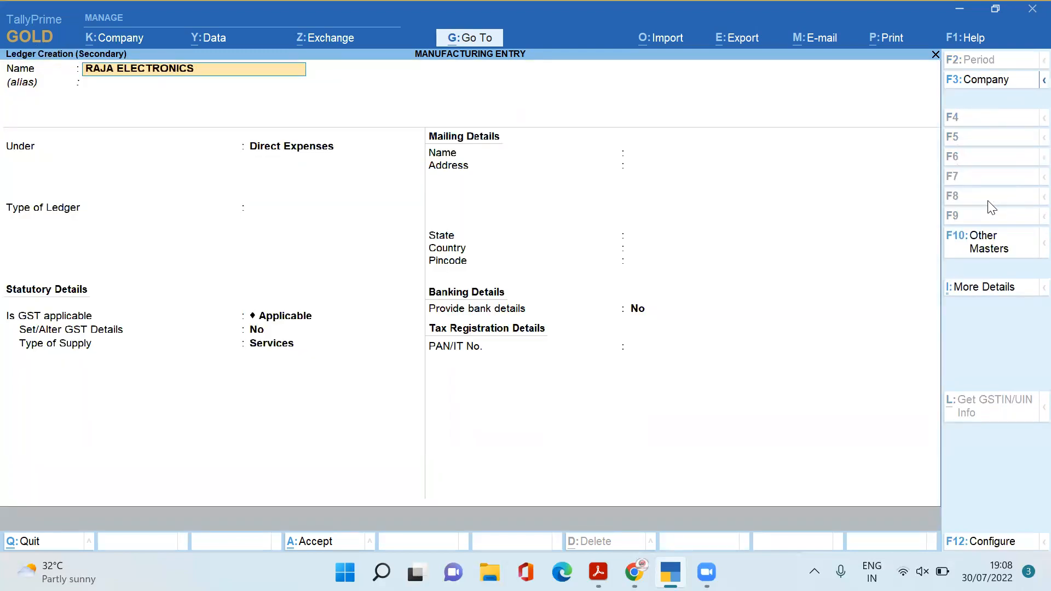
pyautogui.press('Return')
pyautogui.press('Return')
pyautogui.write('SUND')
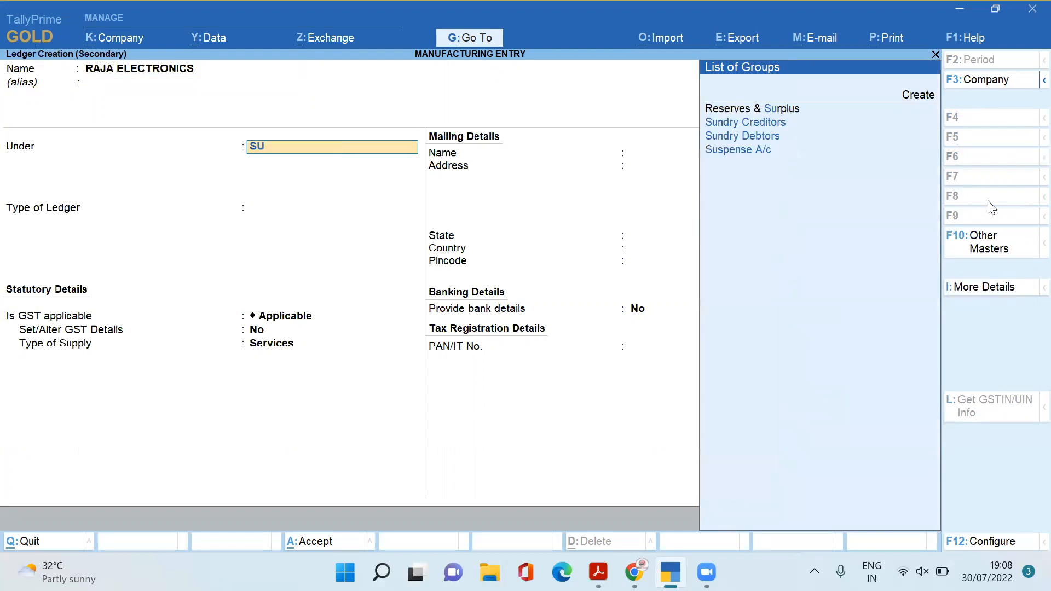
pyautogui.press('Down')
pyautogui.press('Return')
# Keep RAJA ELECTRONICS's default mailing details and Regular registration type, leave GSTIN/UIN blank, and save the ledger as the voucher's party
pyautogui.press('Return')
pyautogui.press('Return')
pyautogui.press('Return')
pyautogui.press('Return')
pyautogui.press('Return')
pyautogui.press('Return')
pyautogui.press('Return')
pyautogui.press('Return')
pyautogui.press('Return')
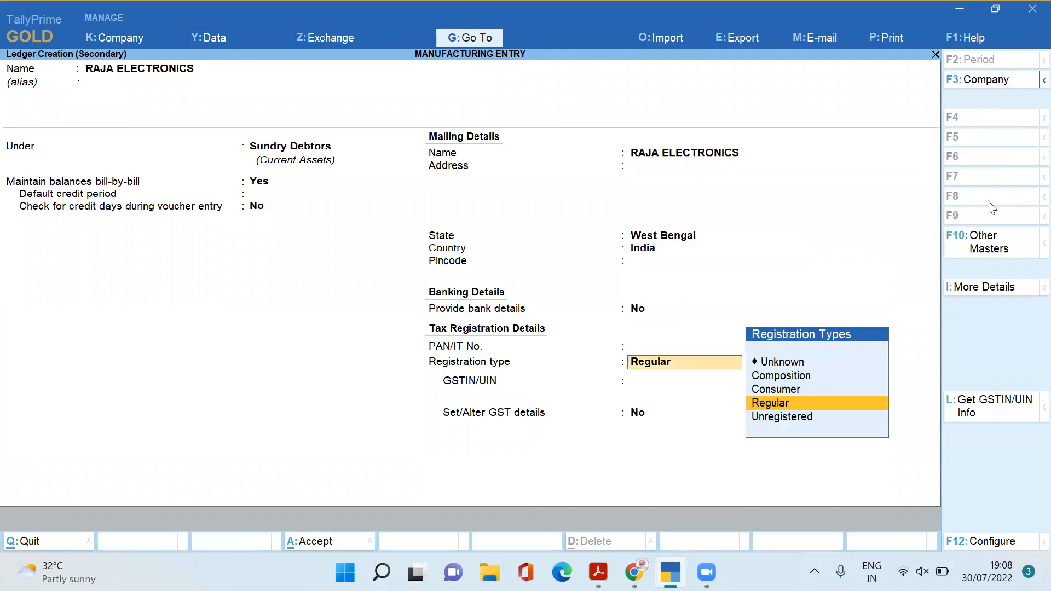
pyautogui.press('Return')
pyautogui.press('ctrl')
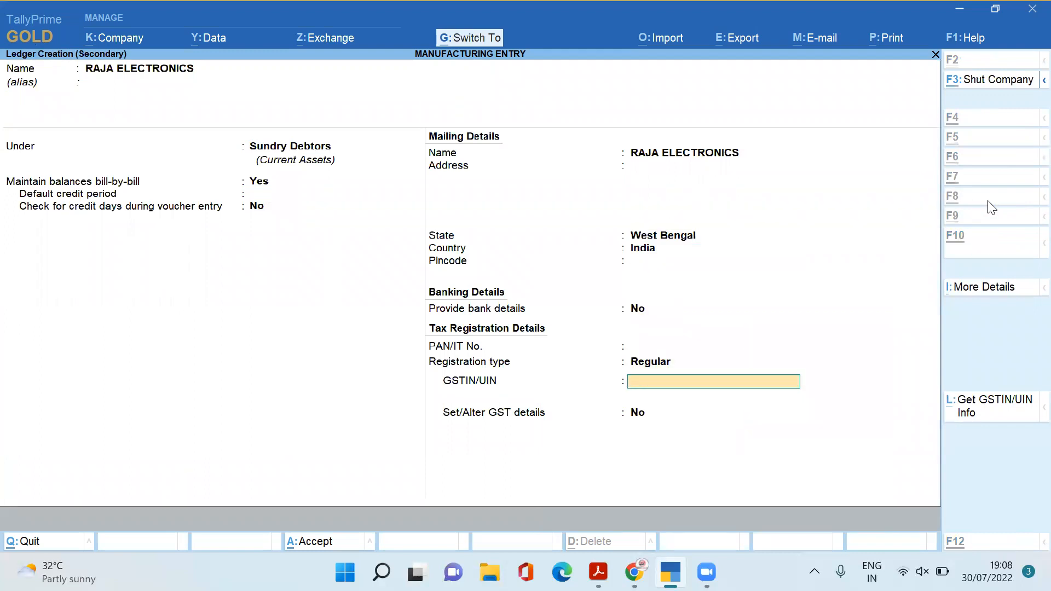
pyautogui.hotkey('ctrl', 'a')
pyautogui.hotkey('ctrl', 'a')
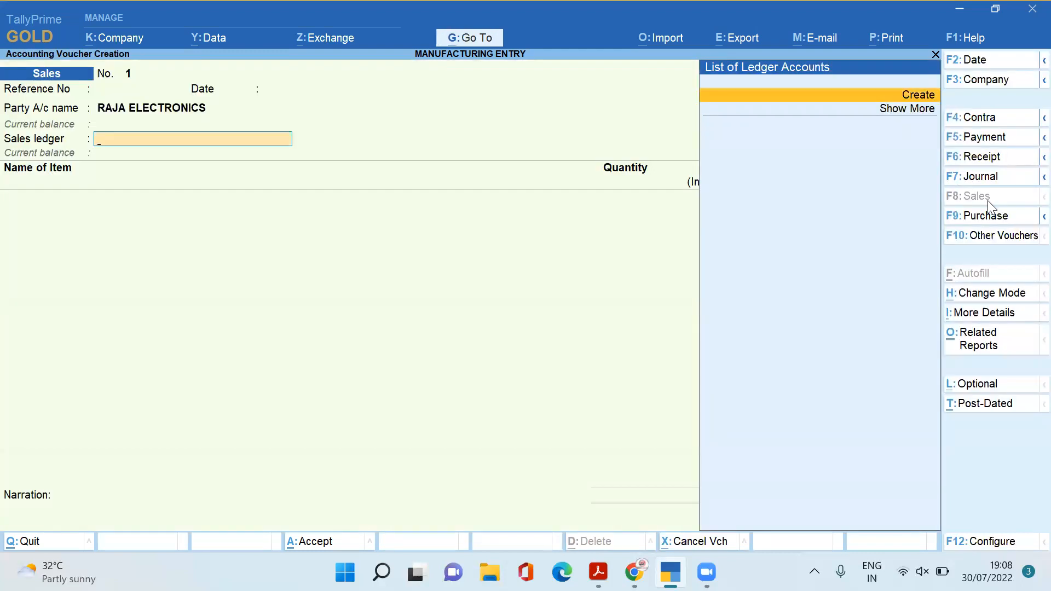
# Create a sales ledger named LOCAL SALES under Sales Accounts
pyautogui.hotkey('alt', 'c')
pyautogui.write('LOC')
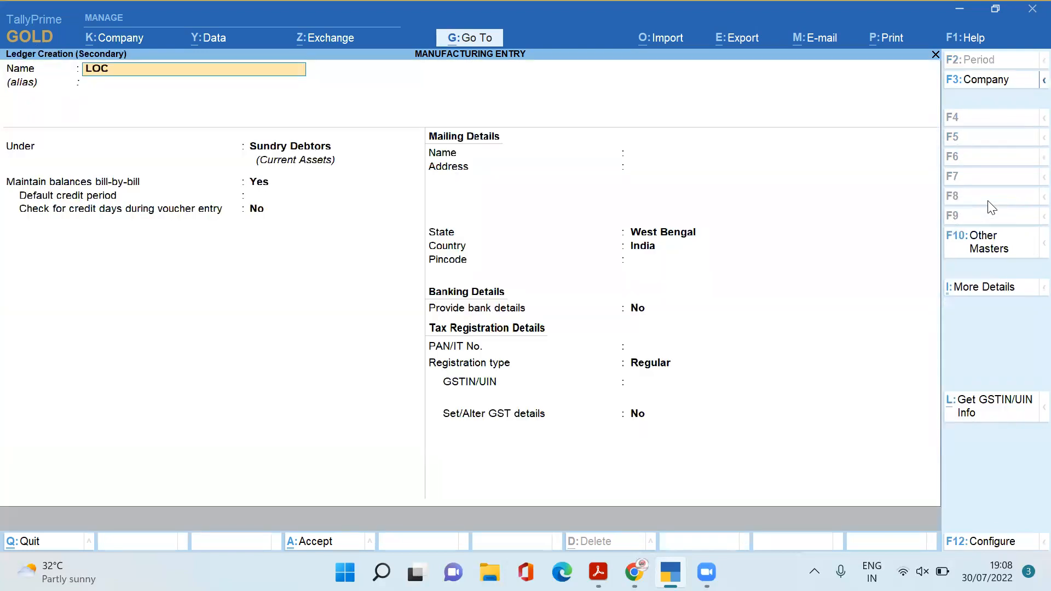
pyautogui.write('AL SALES')
pyautogui.press('Return')
pyautogui.write('SALES')
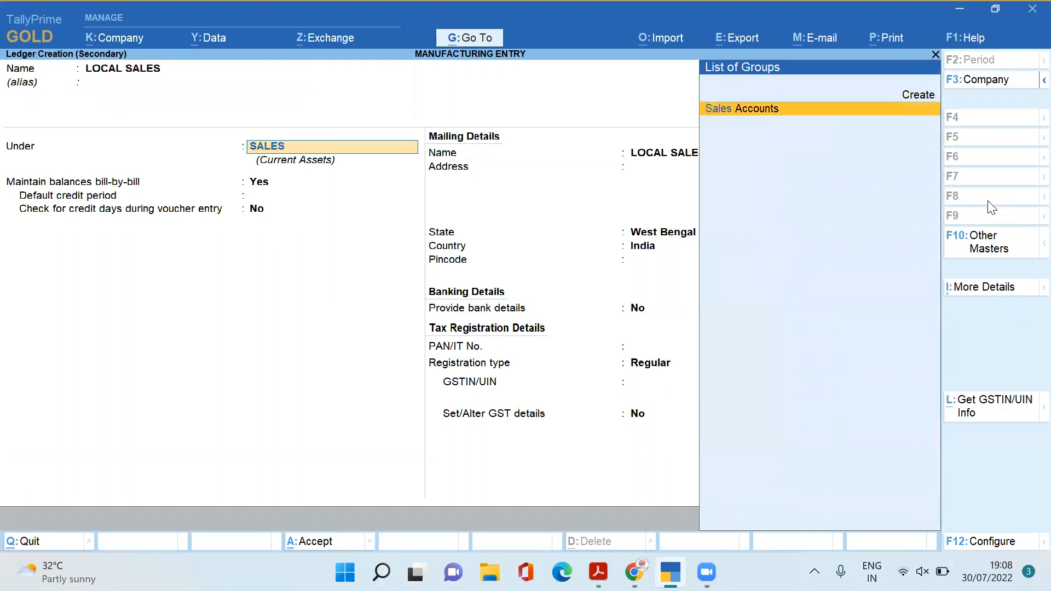
pyautogui.press('Return')
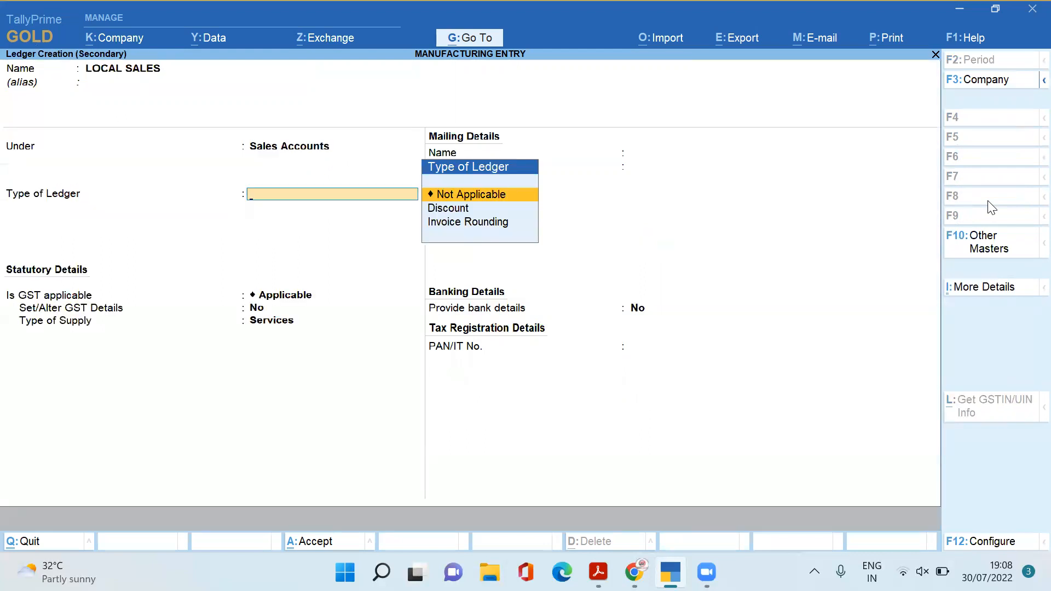
# Set LOCAL SALES to type of ledger Not Applicable, GST Applicable and type of supply Goods, and save the ledger
pyautogui.press('Return')
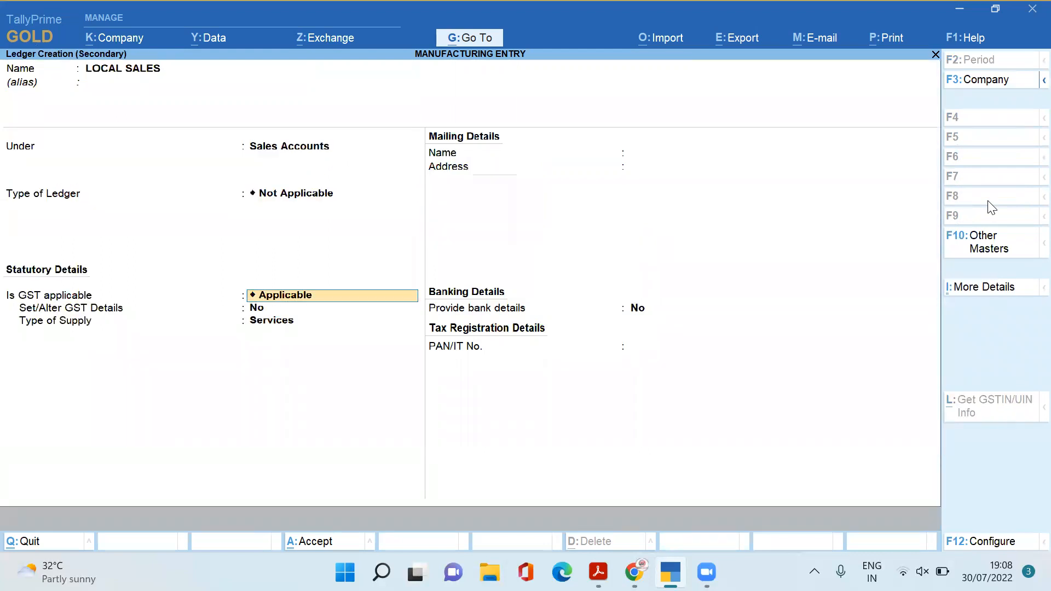
pyautogui.press('Return')
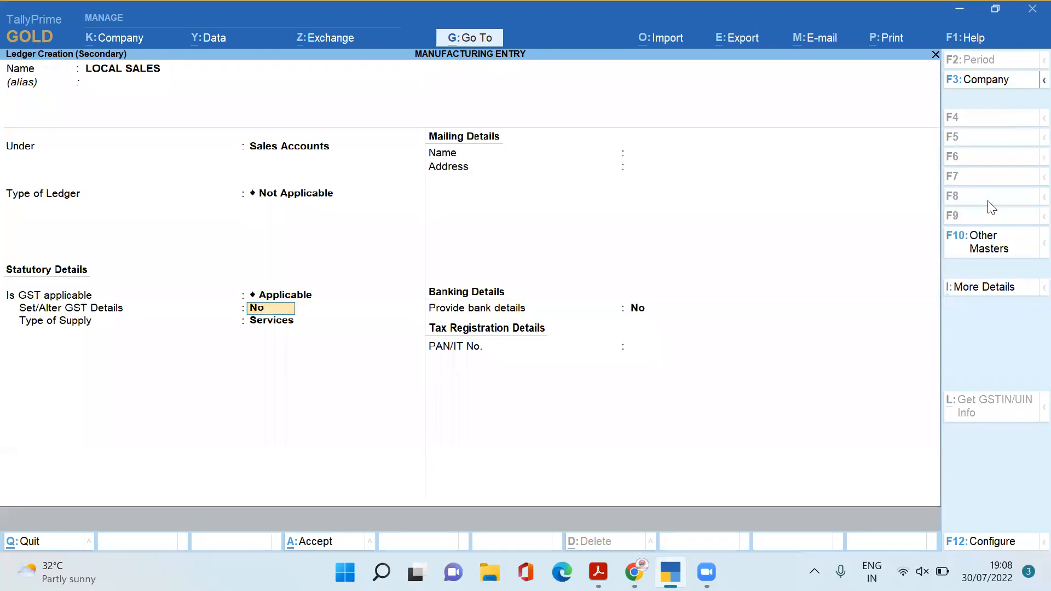
pyautogui.press('Return')
pyautogui.press('Up')
pyautogui.press('Return')
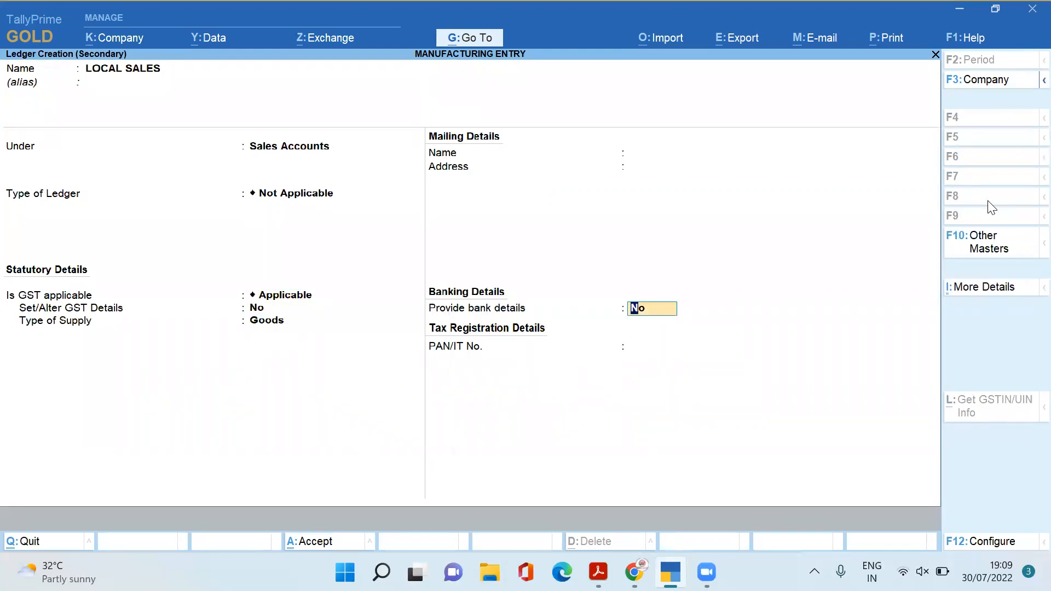
pyautogui.press('Return')
pyautogui.press('Return')
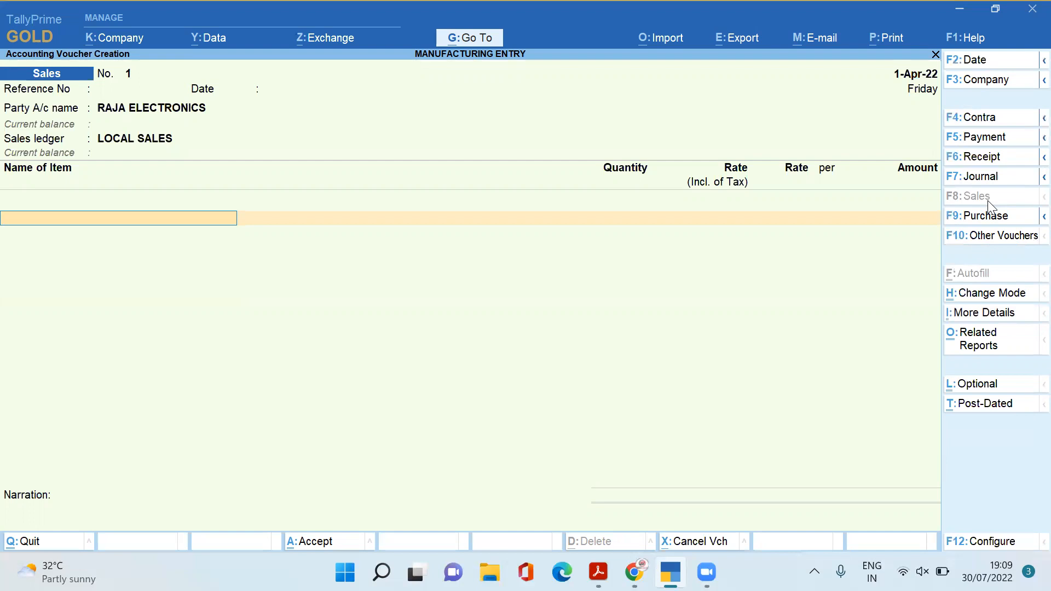
# Choose COMPUTER as the sale item and open its stock item master to alter its GST details
pyautogui.write('COM')
pyautogui.press('Return')
pyautogui.press('Return')
pyautogui.press('BackSpace')
pyautogui.hotkey('ctrl', 'Return')
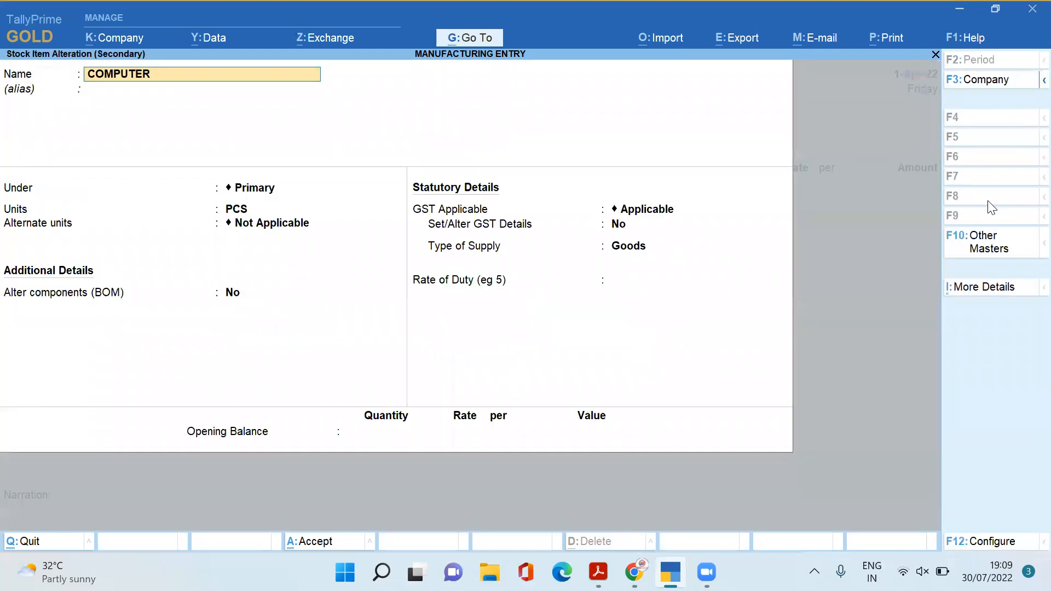
pyautogui.press('Return')
pyautogui.press('Return')
pyautogui.press('Return')
pyautogui.press('Return')
pyautogui.press('Return')
pyautogui.press('Return')
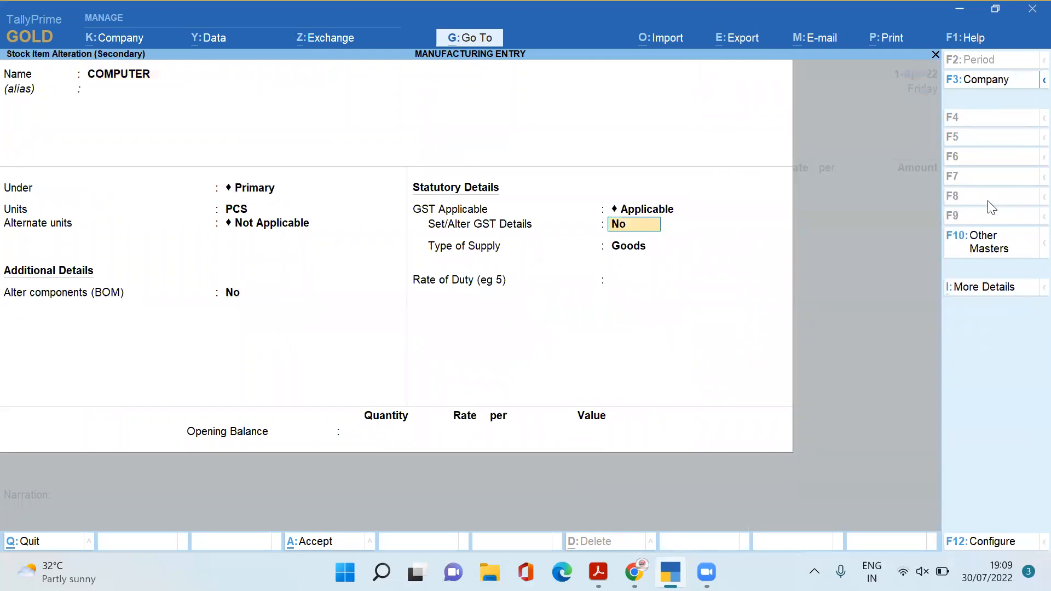
pyautogui.press('y')
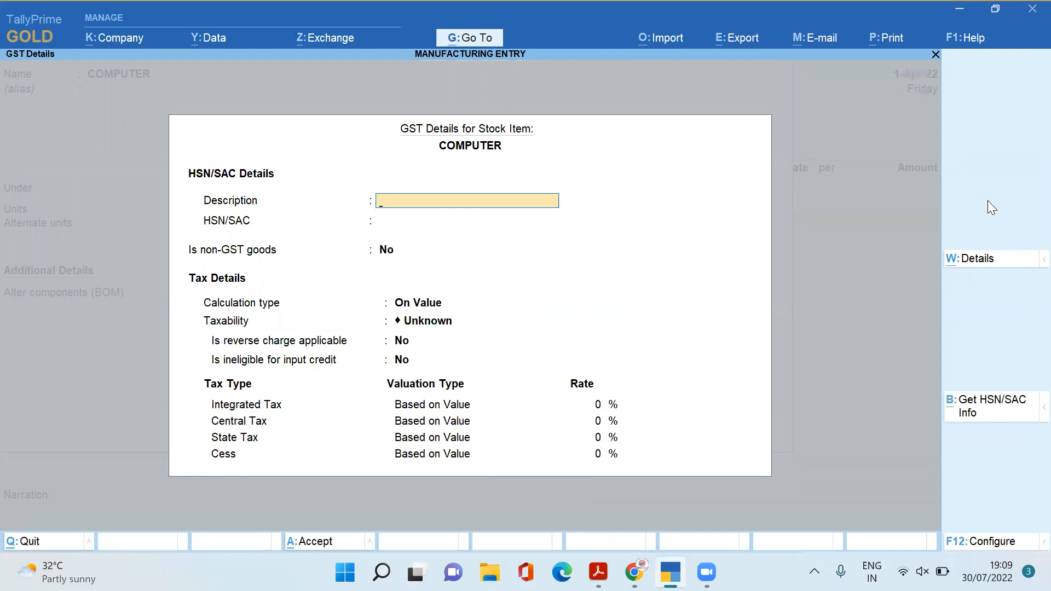
# Set COMPUTER's GST calculation type to On Value and taxability to Taxable, leaving the description and HSN/SAC blank
pyautogui.press('Return')
pyautogui.press('Return')
pyautogui.press('Return')
pyautogui.press('Return')
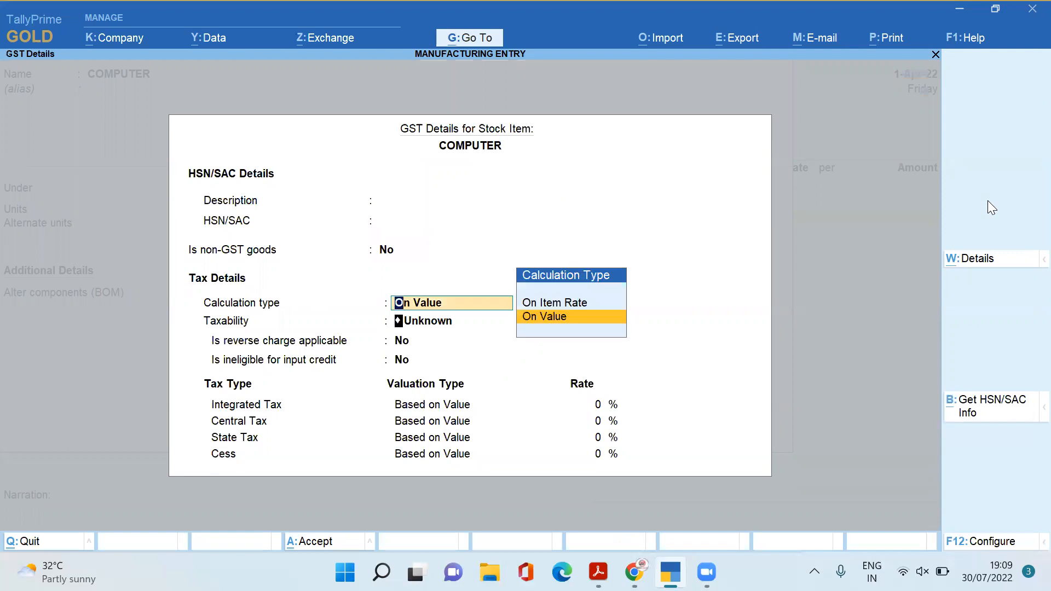
pyautogui.press('Down')
pyautogui.press('Down')
pyautogui.press('Down')
pyautogui.press('Return')
pyautogui.press('Return')
pyautogui.press('Return')
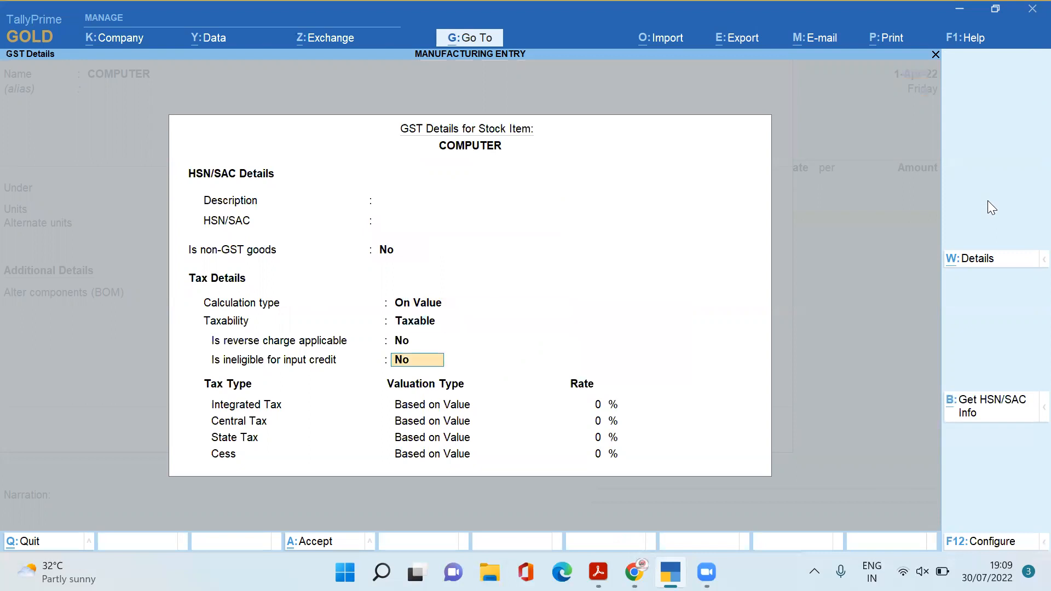
# Set COMPUTER's integrated tax rate to 18% and save the stock item
pyautogui.write('18')
pyautogui.press('Return')
pyautogui.hotkey('ctrl', 'a')
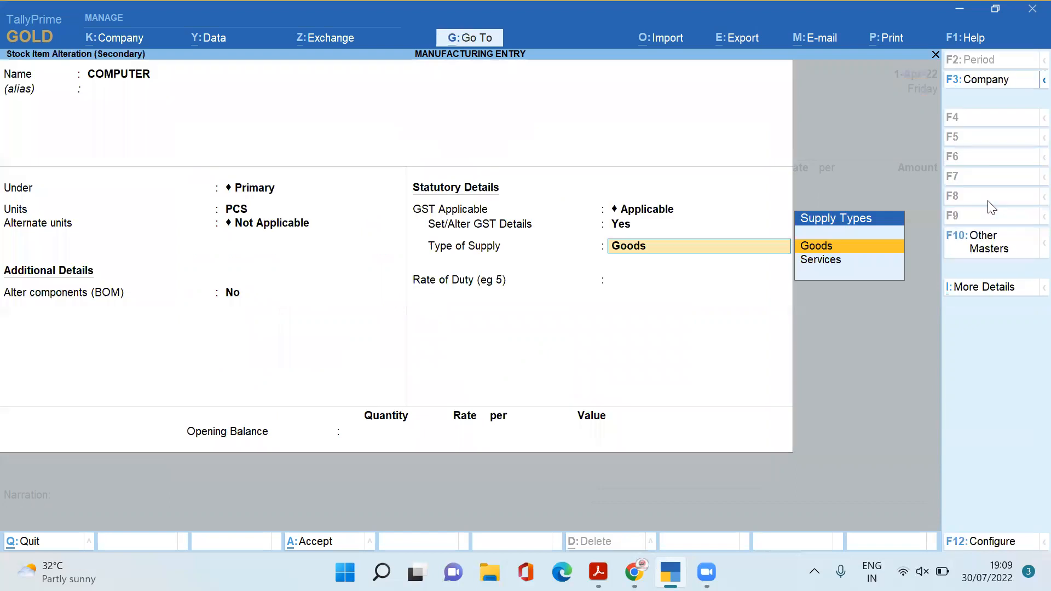
pyautogui.hotkey('ctrl', 'a')
pyautogui.press('Return')
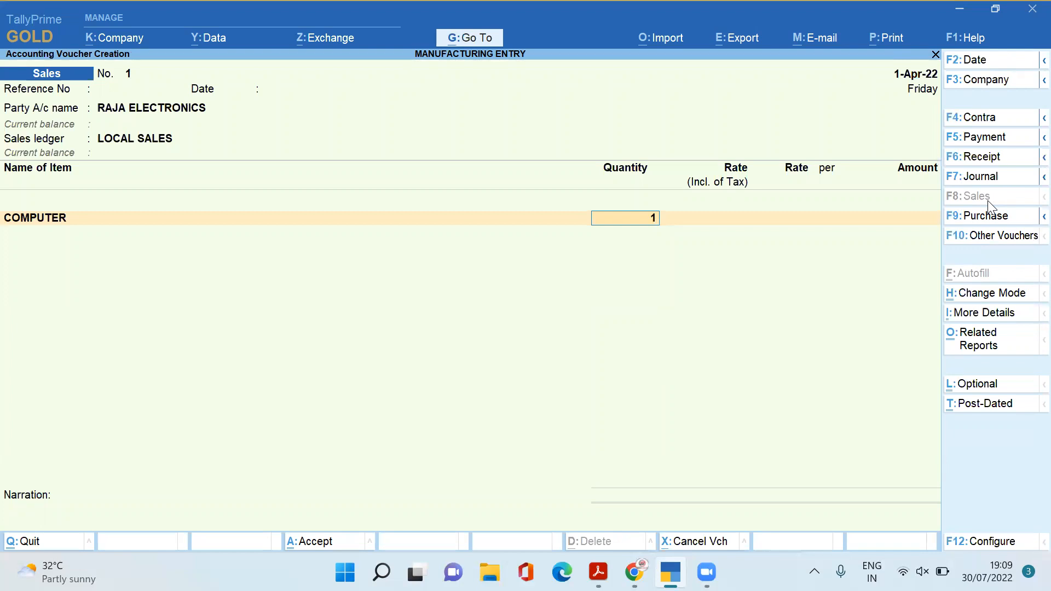
# Enter 8 PCS of COMPUTER at a rate of 15,000 and complete the item list
pyautogui.write('8')
pyautogui.press('Return')
pyautogui.press('Return')
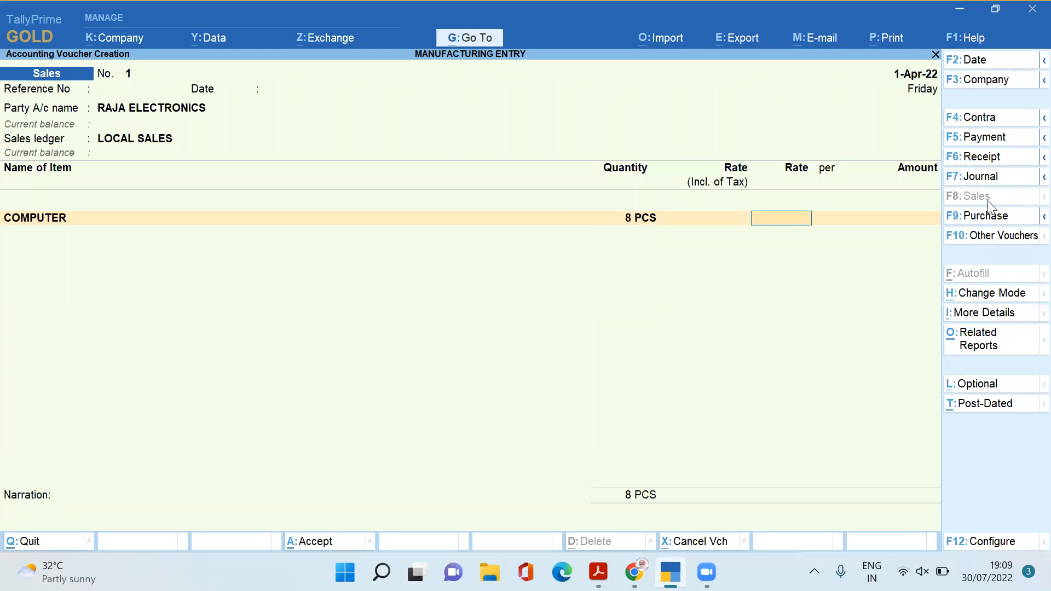
pyautogui.write('1000')
pyautogui.press('BackSpace')
pyautogui.press('BackSpace')
pyautogui.press('BackSpace')
pyautogui.write('5000')
pyautogui.press('Return')
pyautogui.press('Return')
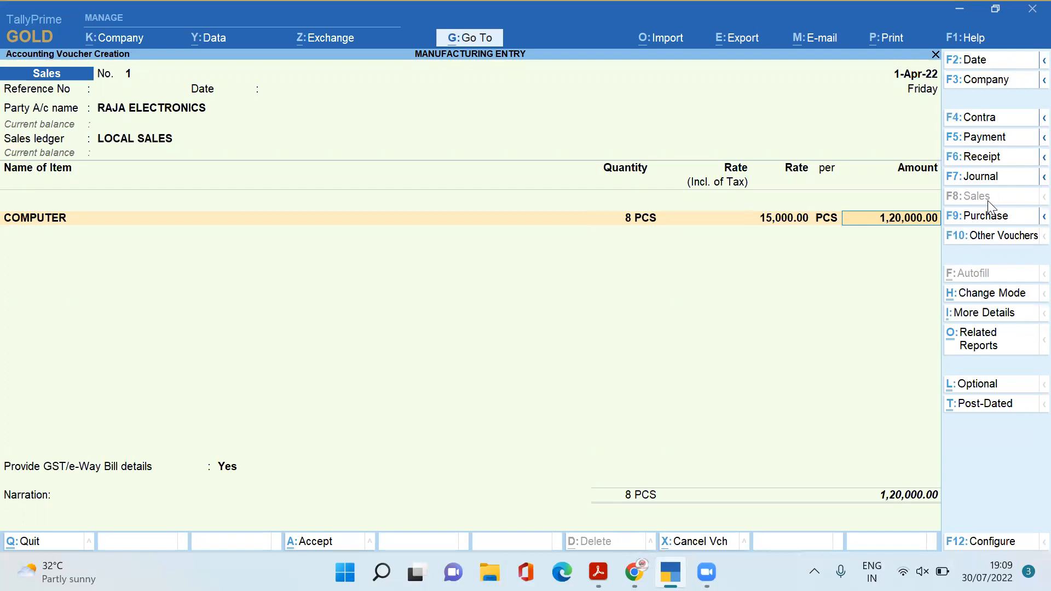
pyautogui.press('Return')
pyautogui.press('Return')
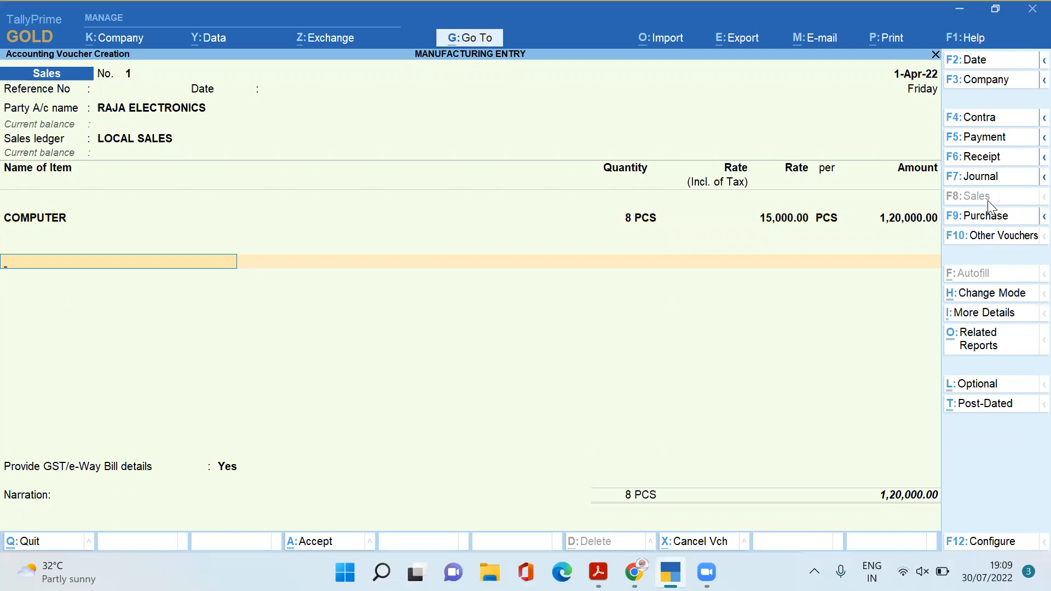
# Create a tax ledger named OUTPUT CGST under Duties & Taxes
pyautogui.hotkey('alt', 'c')
pyautogui.write('OU')
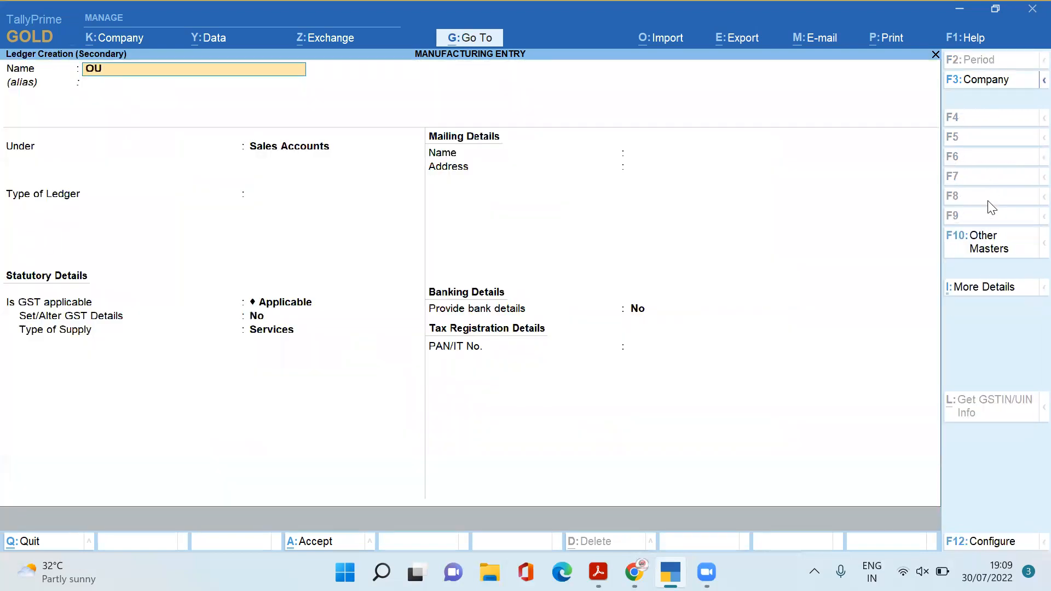
pyautogui.write('TPUT CGST')
pyautogui.press('Return')
pyautogui.write('DUT')
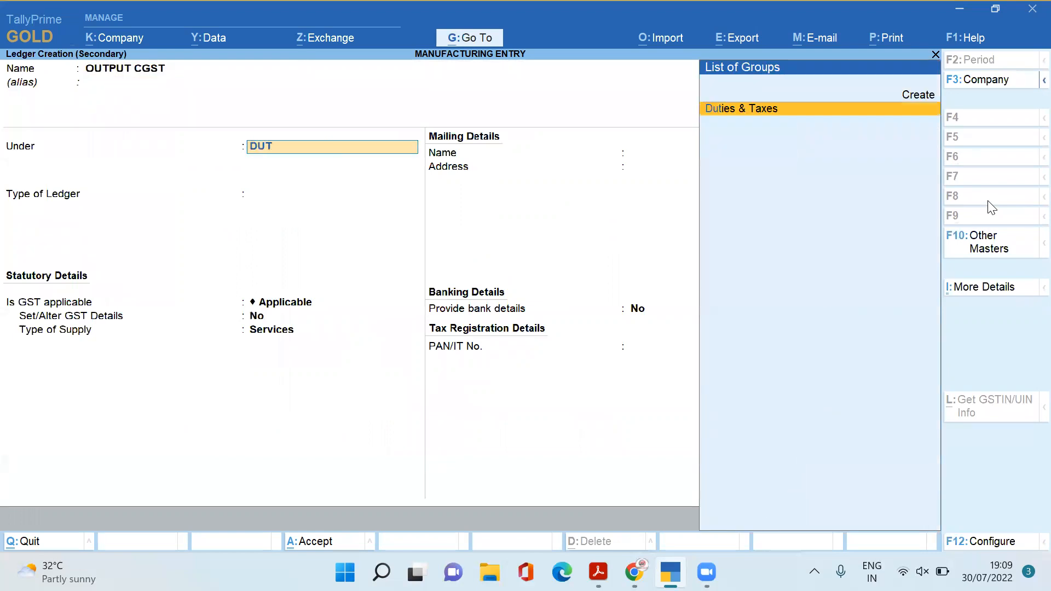
pyautogui.press('Return')
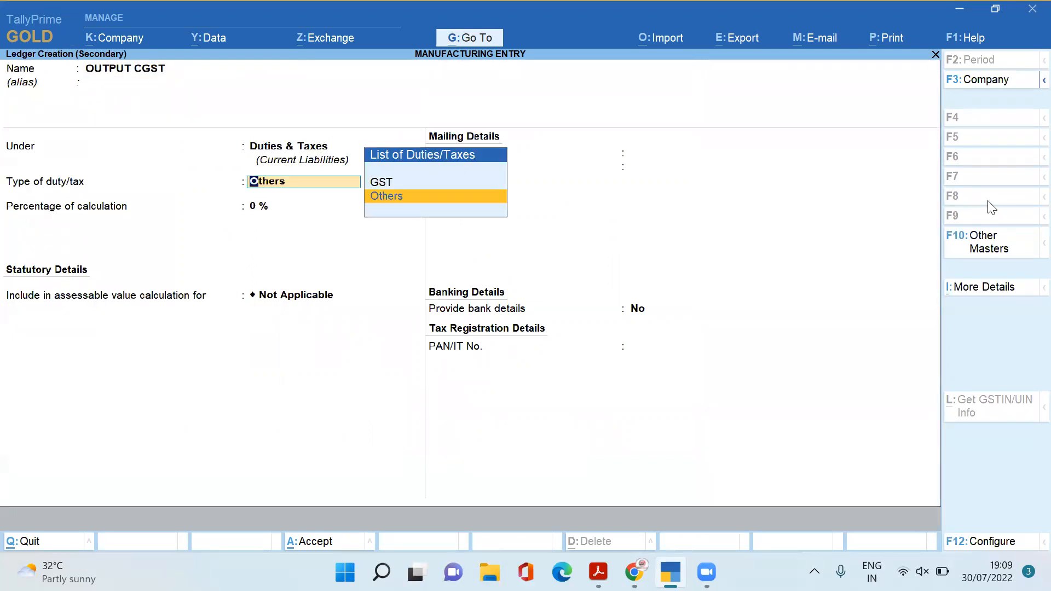
# Set OUTPUT CGST's duty type to GST and tax type to Central Tax, save it and add it to the voucher
pyautogui.press('Up')
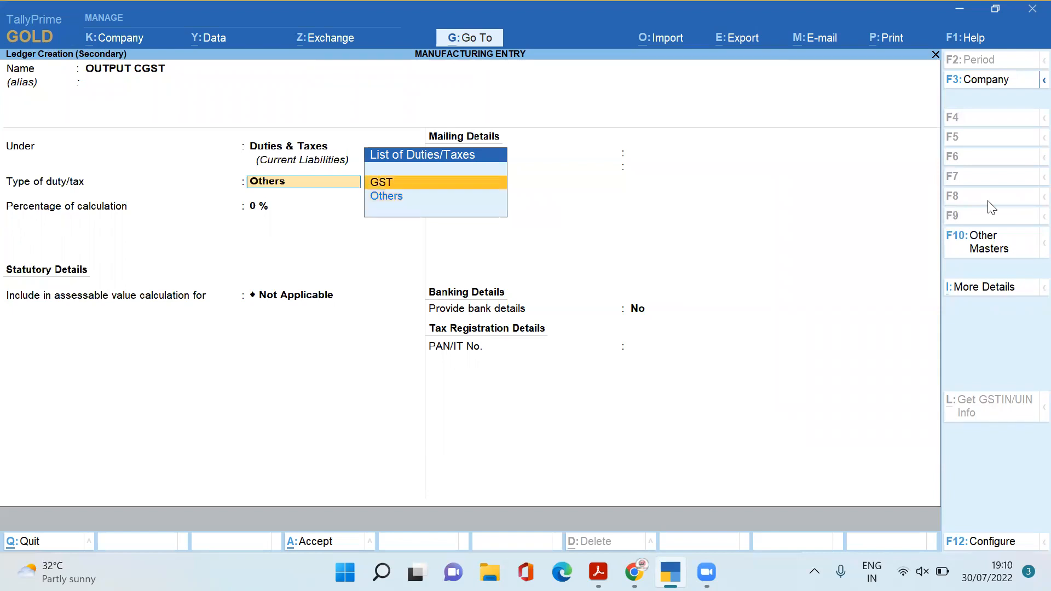
pyautogui.press('Return')
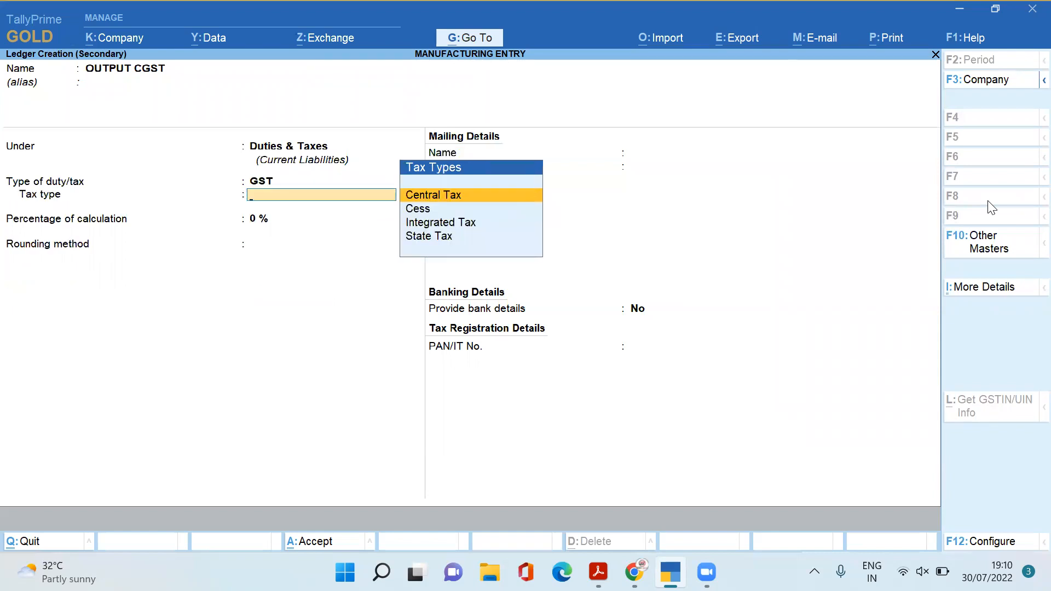
pyautogui.press('Return')
pyautogui.hotkey('ctrl', 'a')
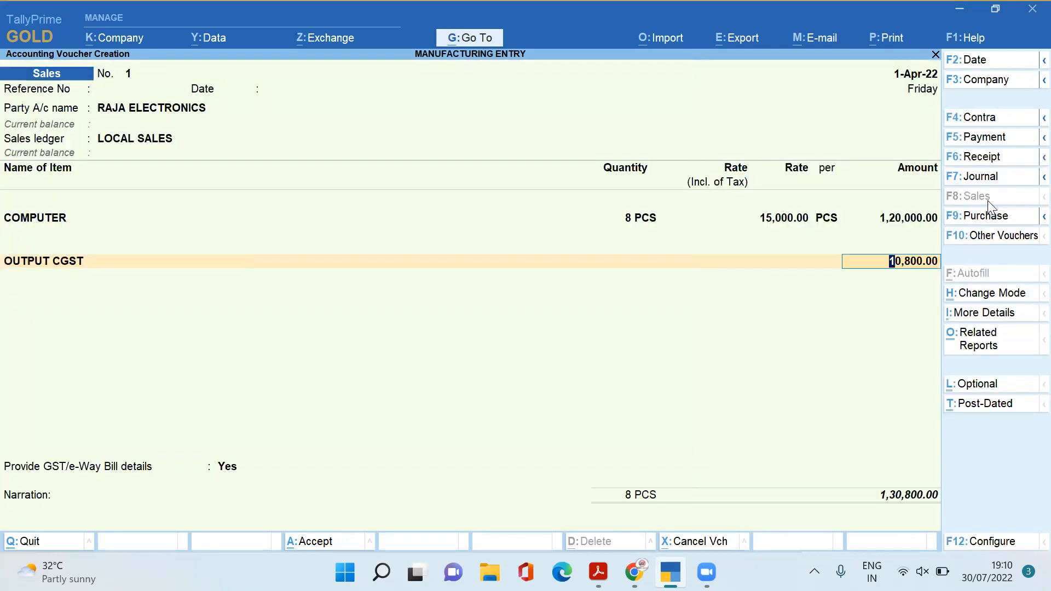
pyautogui.press('Return')
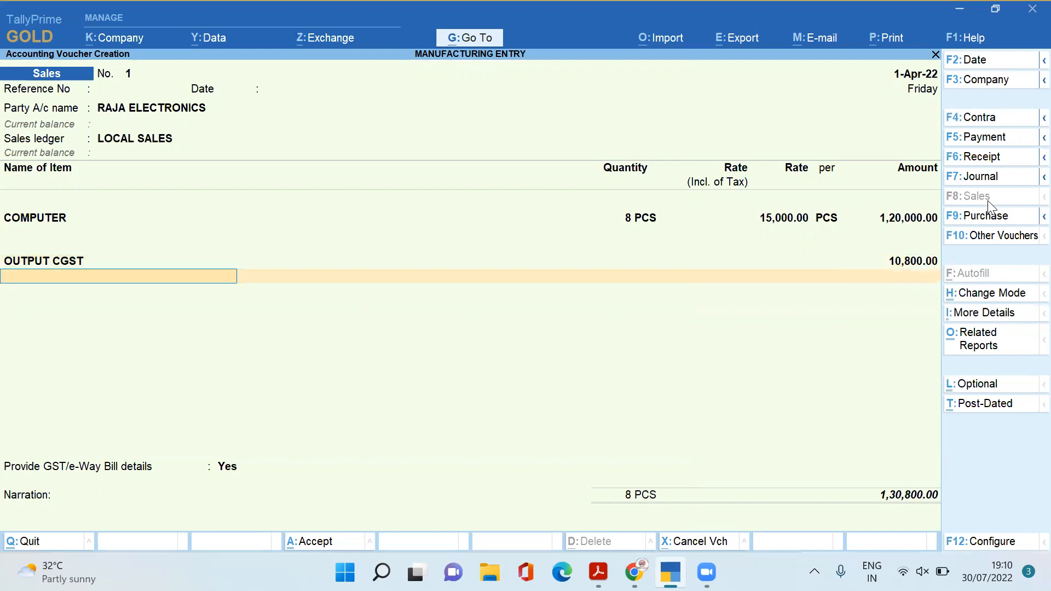
# Create a tax ledger named OUTPUT SGST under Duties & Taxes
pyautogui.hotkey('alt', 'c')
pyautogui.write('OUTPUT SGST')
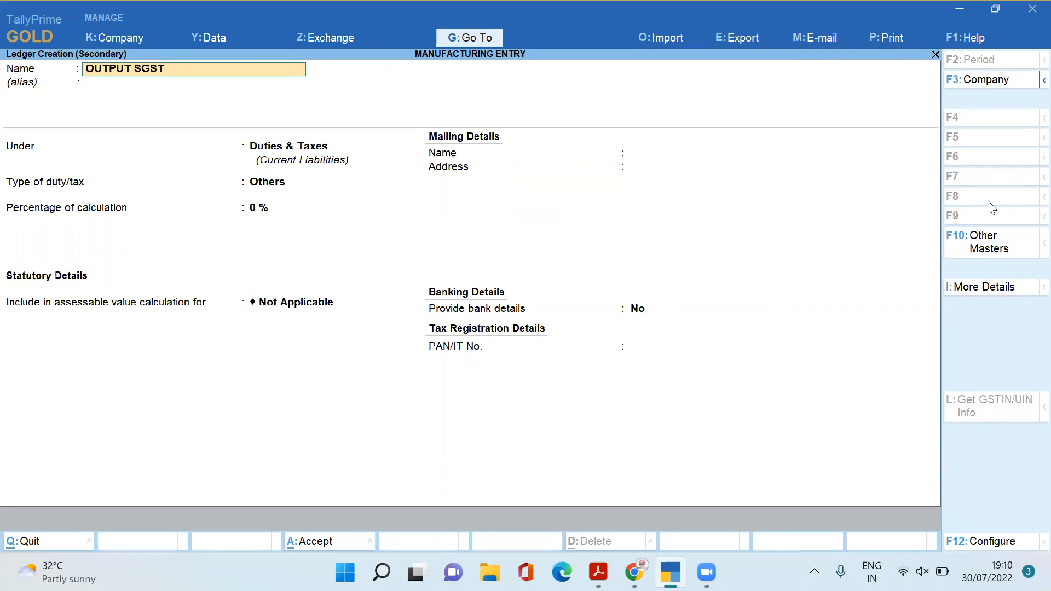
pyautogui.press('Return')
pyautogui.press('Return')
pyautogui.press('Return')
# Set OUTPUT SGST's duty type to GST and tax type to State Tax, save it and add it to the voucher
pyautogui.press('Up')
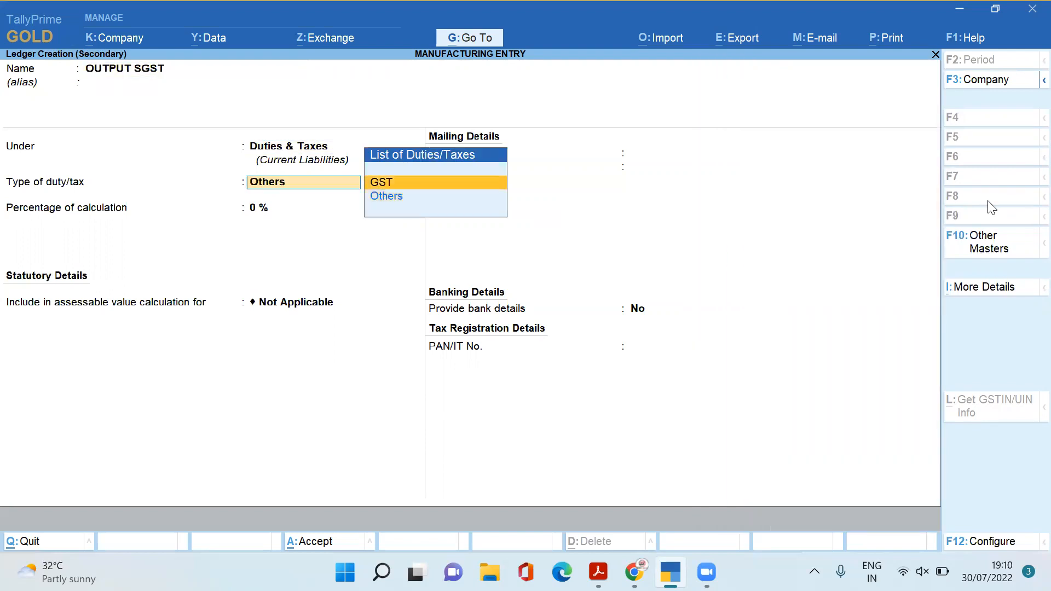
pyautogui.press('Return')
pyautogui.press('Down')
pyautogui.press('Down')
pyautogui.press('Down')
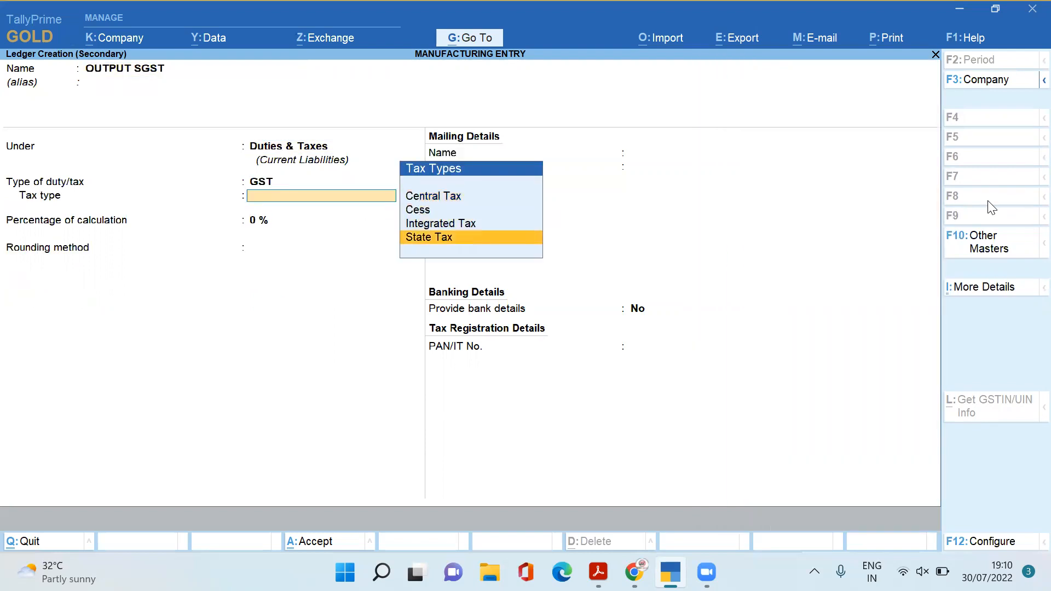
pyautogui.press('Return')
pyautogui.hotkey('ctrl', 'a')
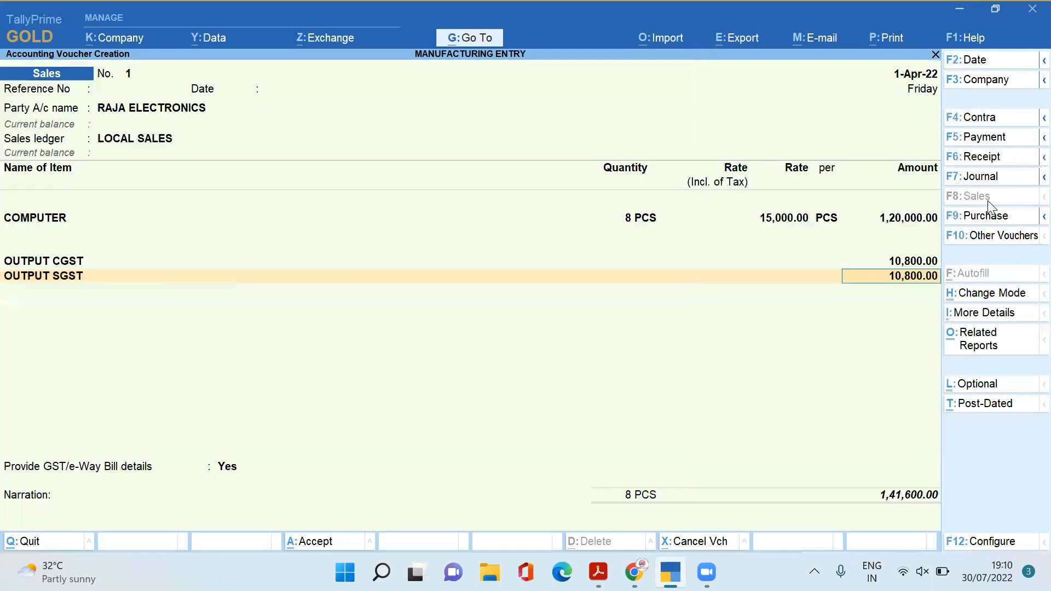
pyautogui.press('Return')
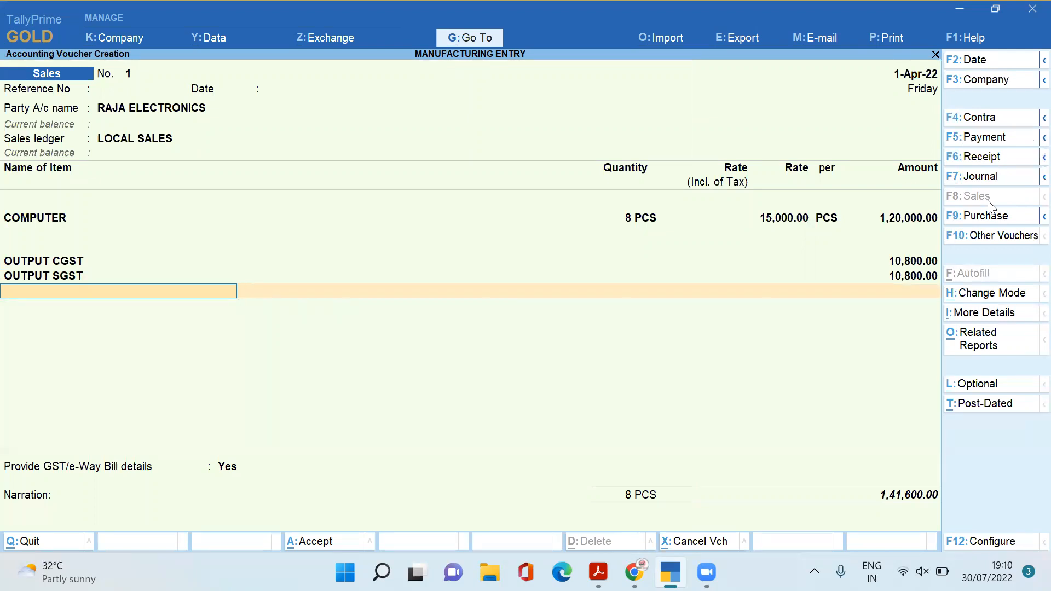
# Leave the e-Way Bill details blank and record the RAJA ELECTRONICS bill as a New Ref for 1,41,600.00 Dr
pyautogui.press('Return')
pyautogui.press('Return')
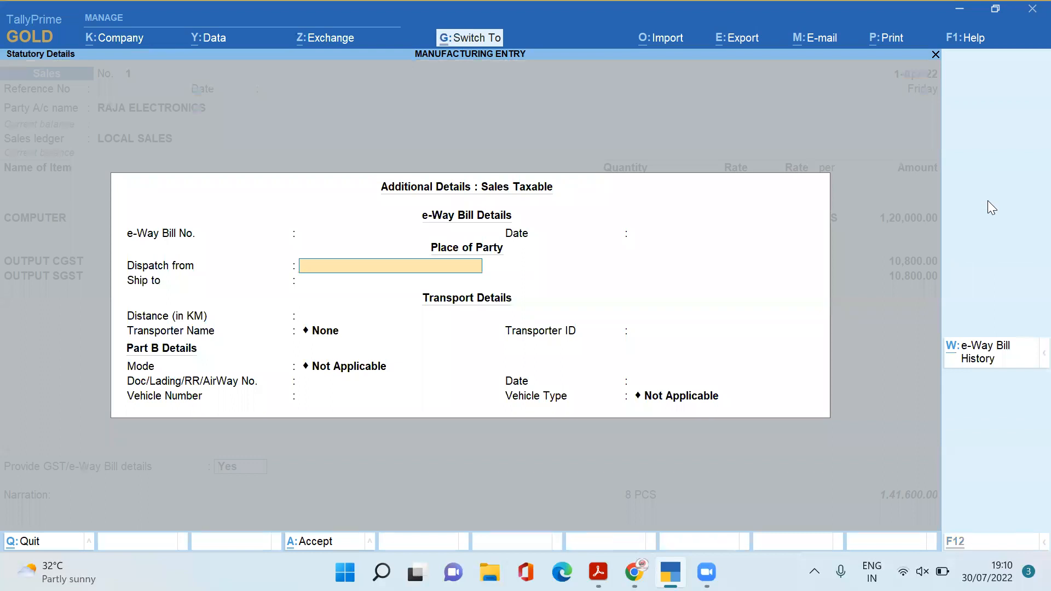
pyautogui.hotkey('ctrl', 'a')
pyautogui.press('Return')
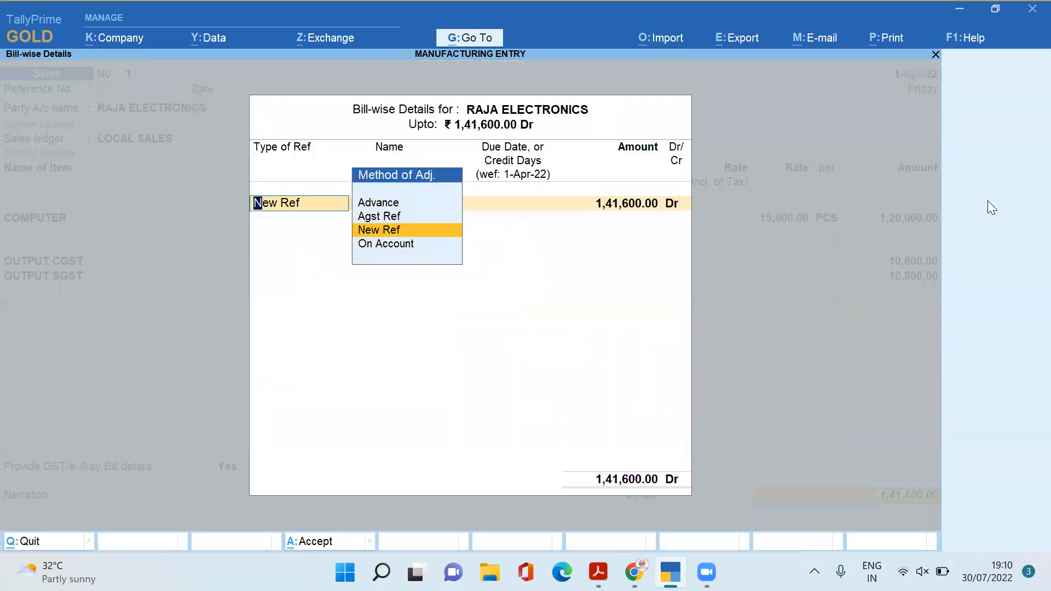
pyautogui.press('Return')
pyautogui.press('Return')
pyautogui.press('Return')
pyautogui.press('Return')
pyautogui.press('Return')
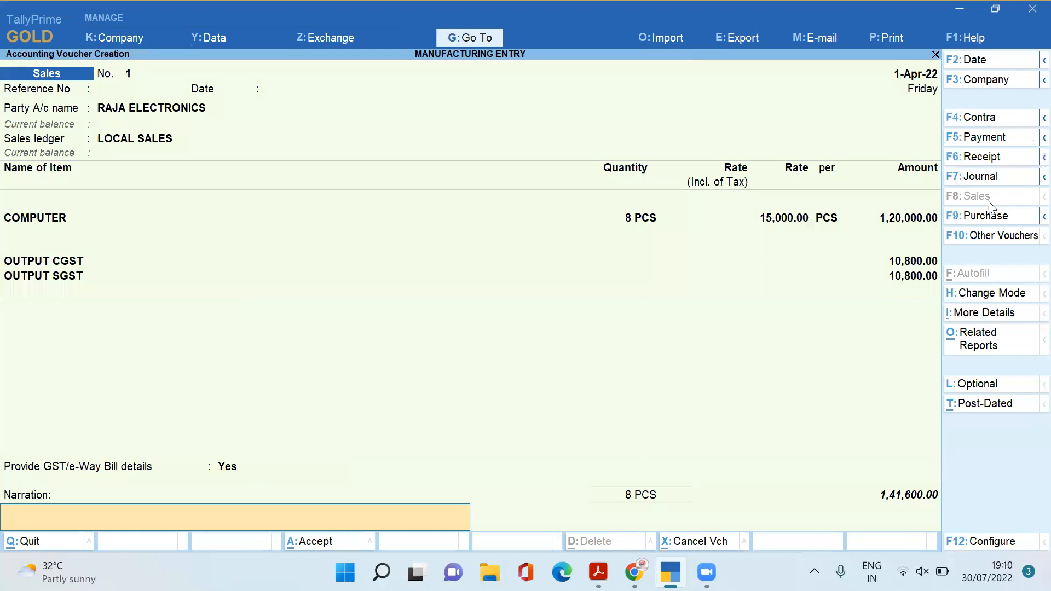
# Save the sales voucher without a narration and decline sending its details for e-Way Bill generation
pyautogui.press('Return')
pyautogui.press('Return')
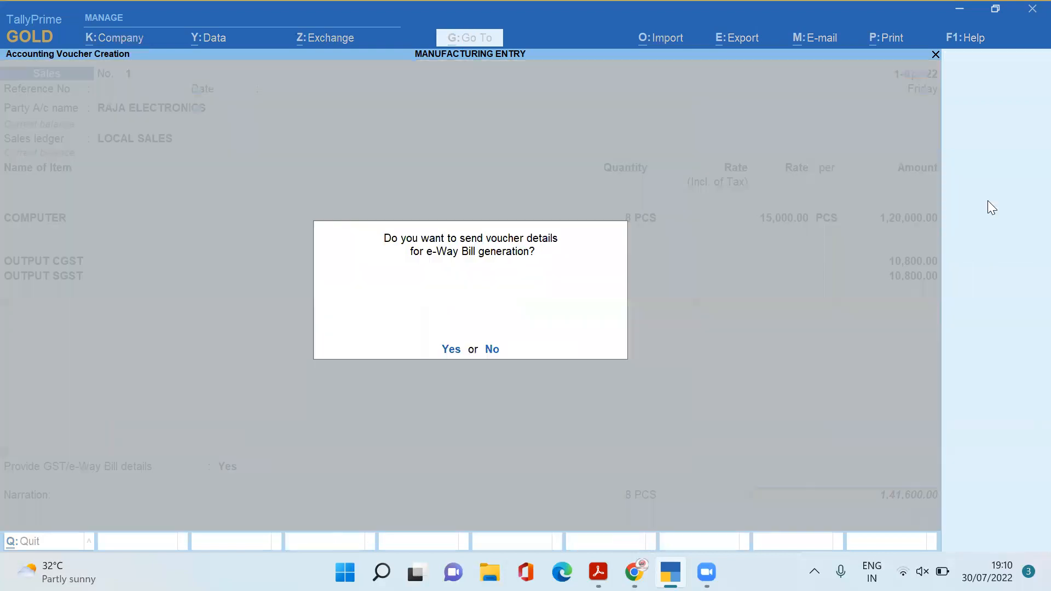
pyautogui.press('n')
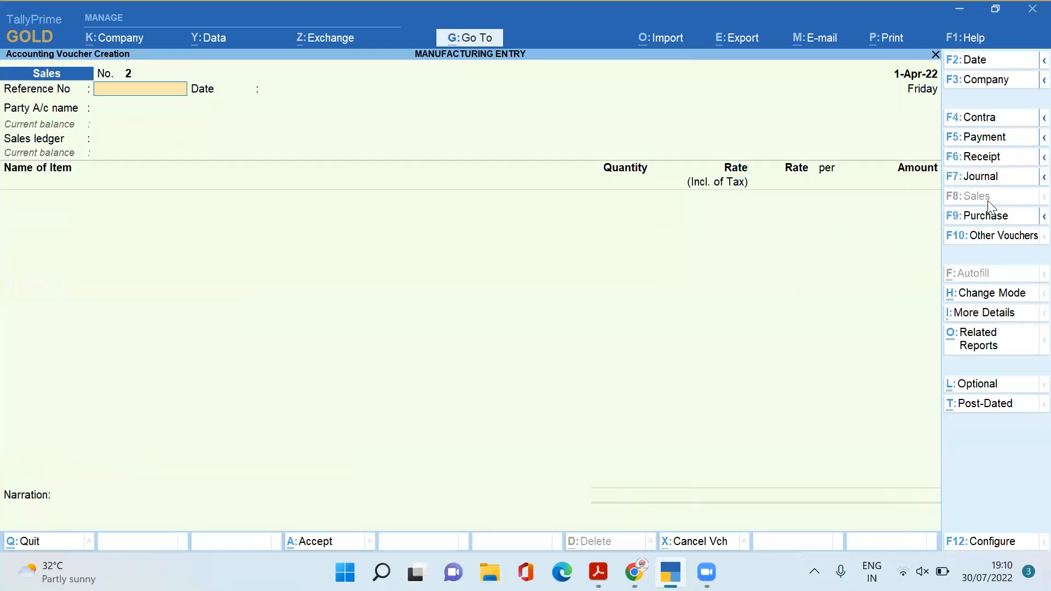
# Leave voucher creation and examine the closing balances of all stock items in the Stock Summary
pyautogui.press('Escape')
pyautogui.press('Down')
pyautogui.press('Down')
pyautogui.press('Down')
pyautogui.press('Down')
pyautogui.press('Down')
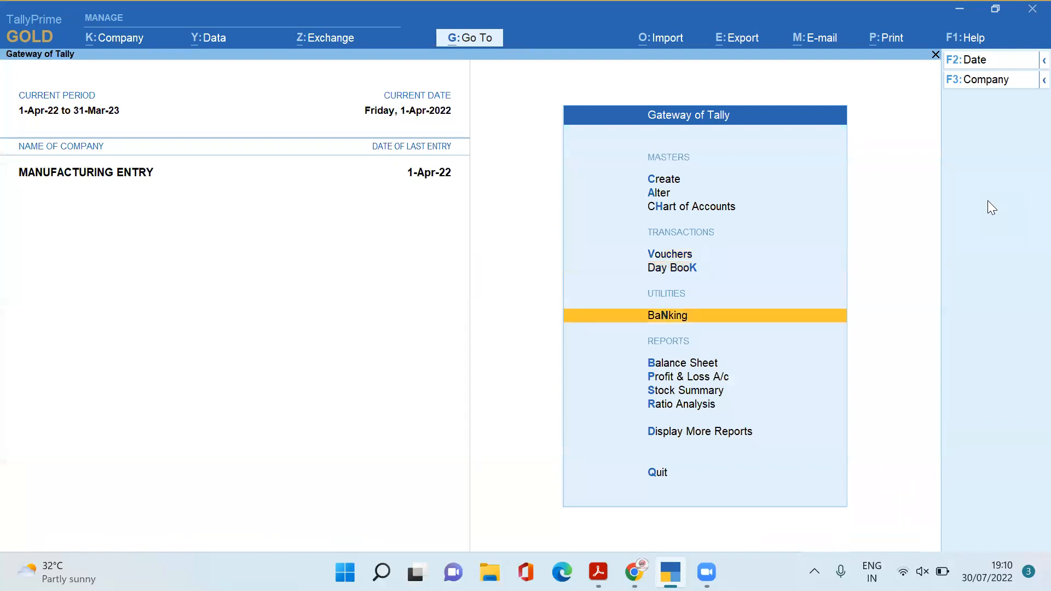
pyautogui.press('Return')
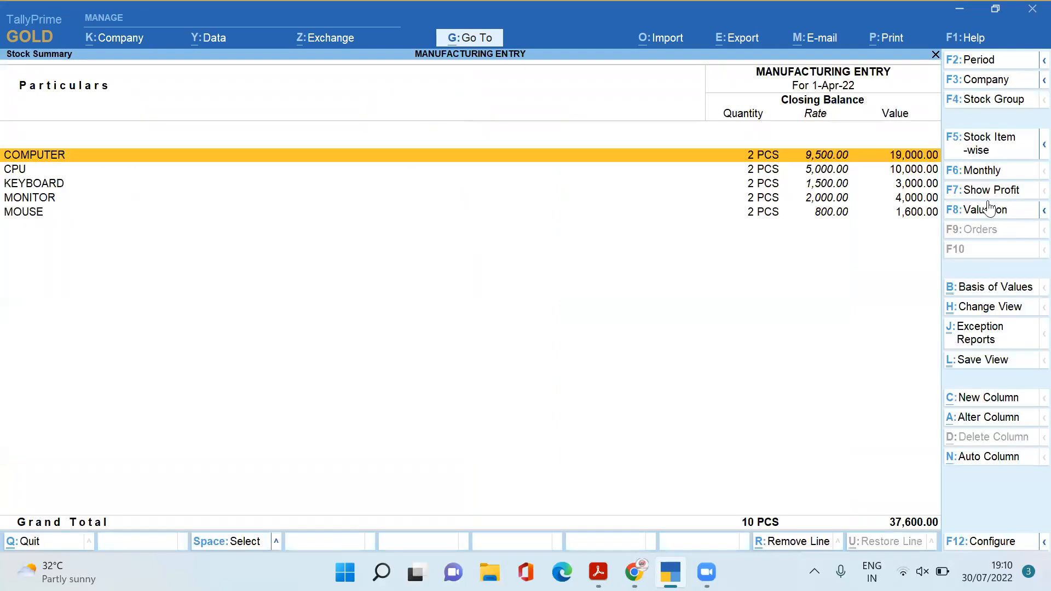
pyautogui.press('Down')
pyautogui.press('Down')
pyautogui.press('Down')
pyautogui.press('Down')
pyautogui.press('Up')
pyautogui.press('Up')
pyautogui.press('Up')
pyautogui.press('Up')
pyautogui.hotkey('ctrl', 'Return')
pyautogui.press('Return')
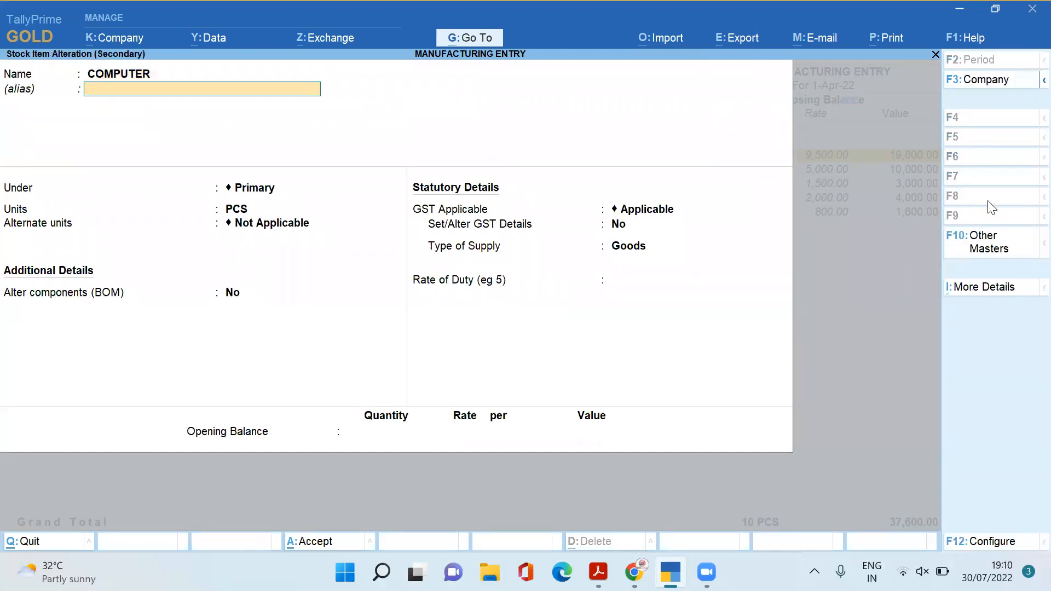
pyautogui.press('Return')
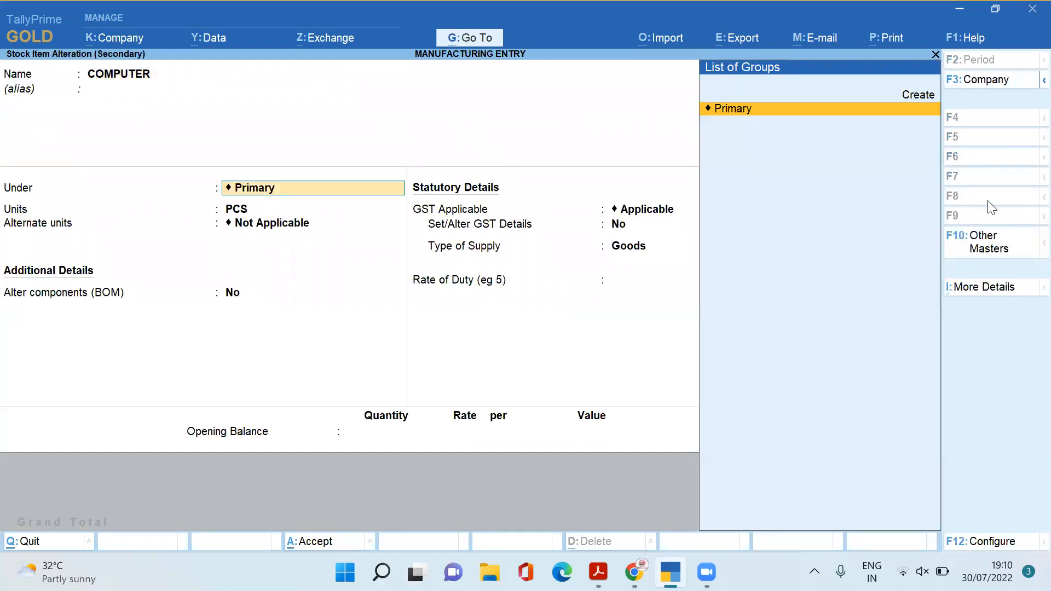
pyautogui.press('Escape')
pyautogui.press('y')
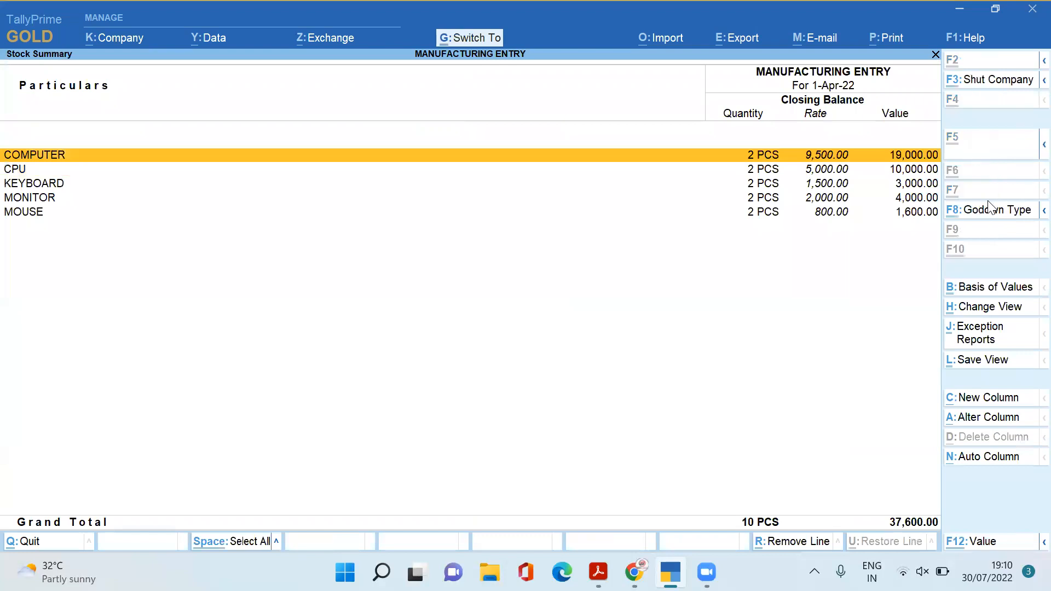
# Place the COMPUTER stock item under a new stock group named FINISHED GOODS, created under Primary, and save both
pyautogui.hotkey('ctrl', 'Return')
pyautogui.press('Return')
pyautogui.press('Return')
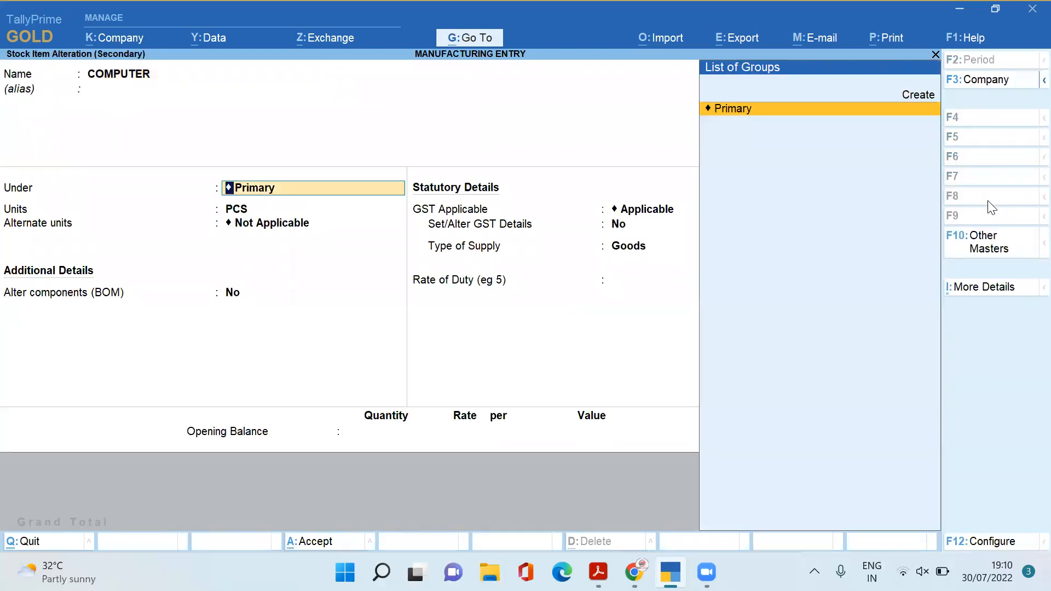
pyautogui.hotkey('alt', 'c')
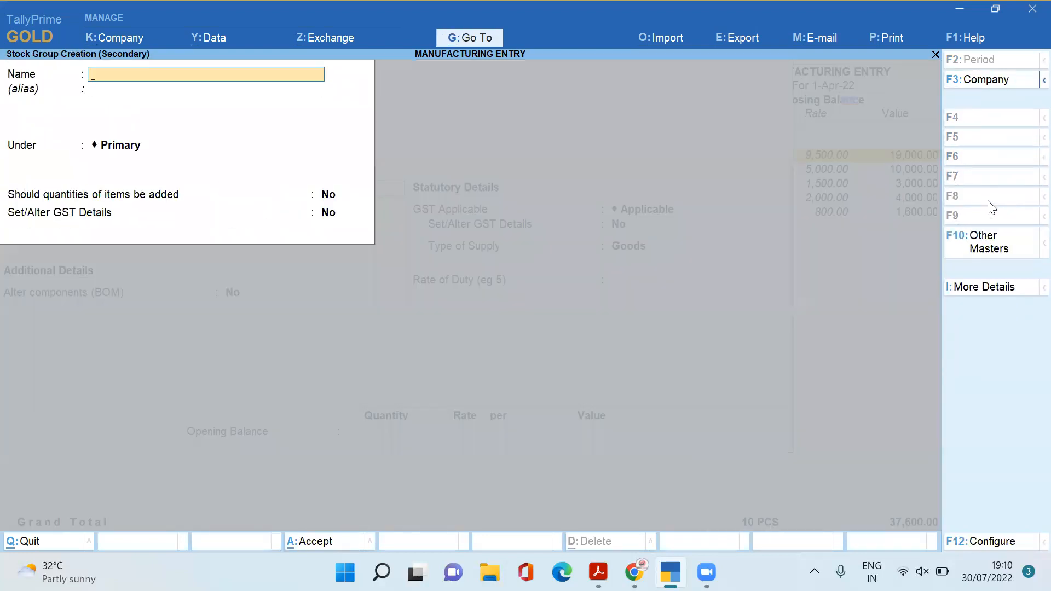
pyautogui.write('FINISHED GOODS')
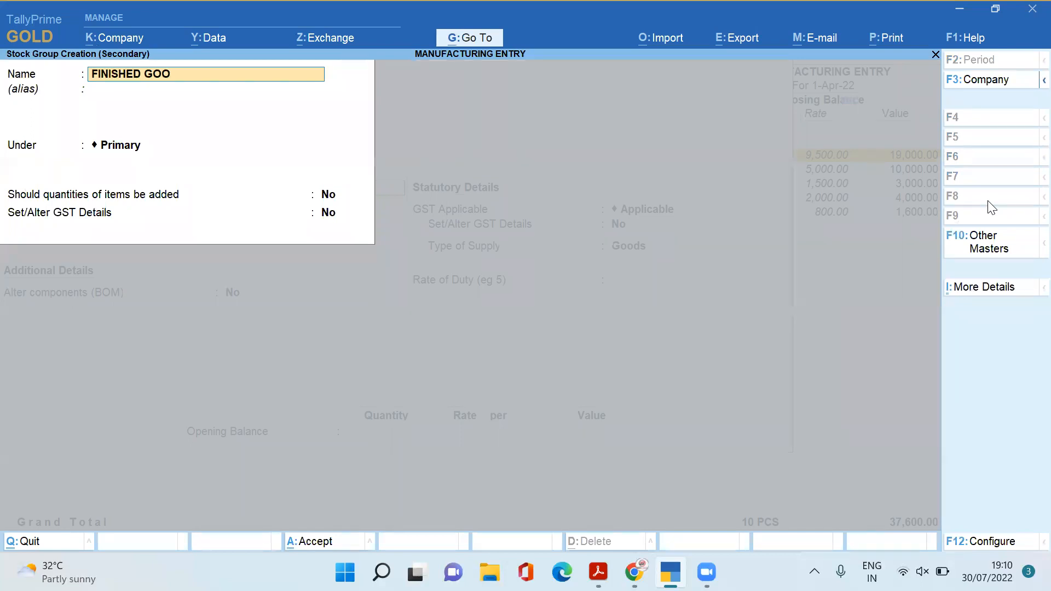
pyautogui.press('Return')
pyautogui.press('Return')
pyautogui.press('Return')
pyautogui.press('Return')
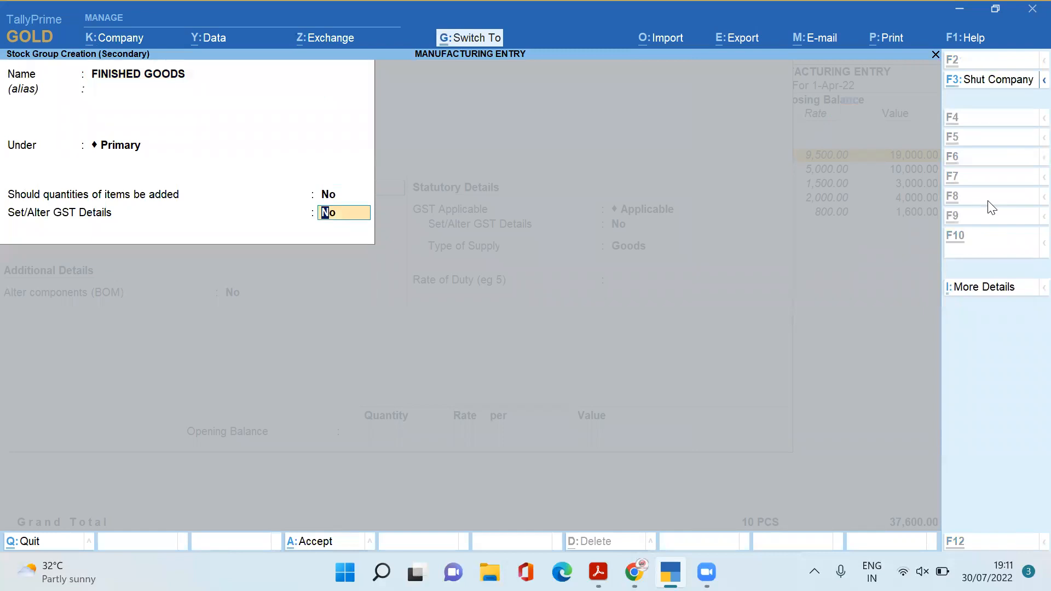
pyautogui.hotkey('ctrl', 'a')
pyautogui.hotkey('ctrl', 'a')
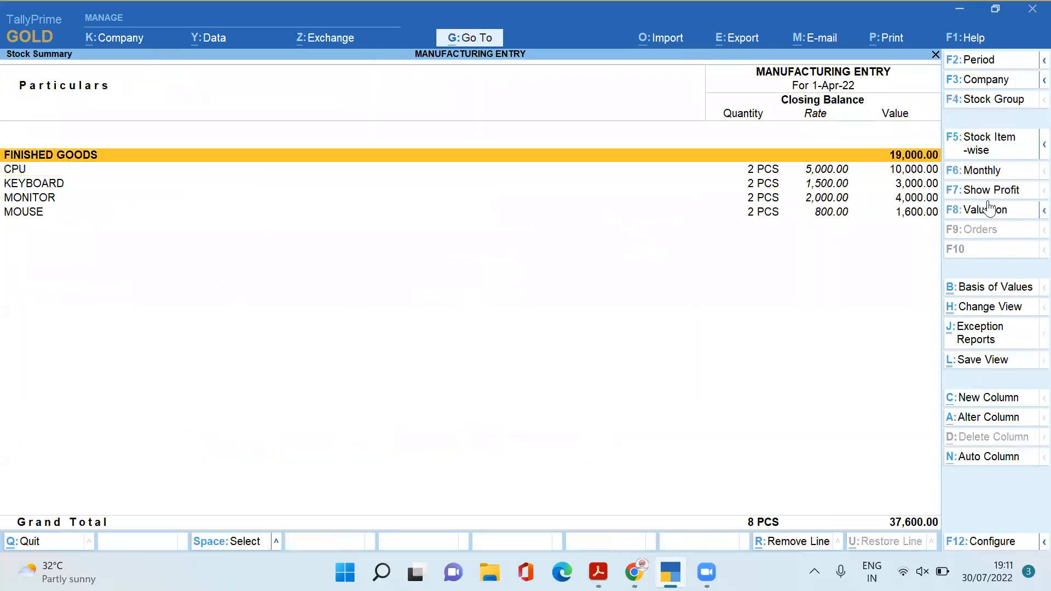
# Examine the contents of the FINISHED GOODS group and return to the Stock Summary
pyautogui.press('Up')
pyautogui.press('Return')
pyautogui.press('Escape')
# Place the CPU stock item under a new stock group named RAW MATERIAL, created under Primary, and save both
pyautogui.press('Down')
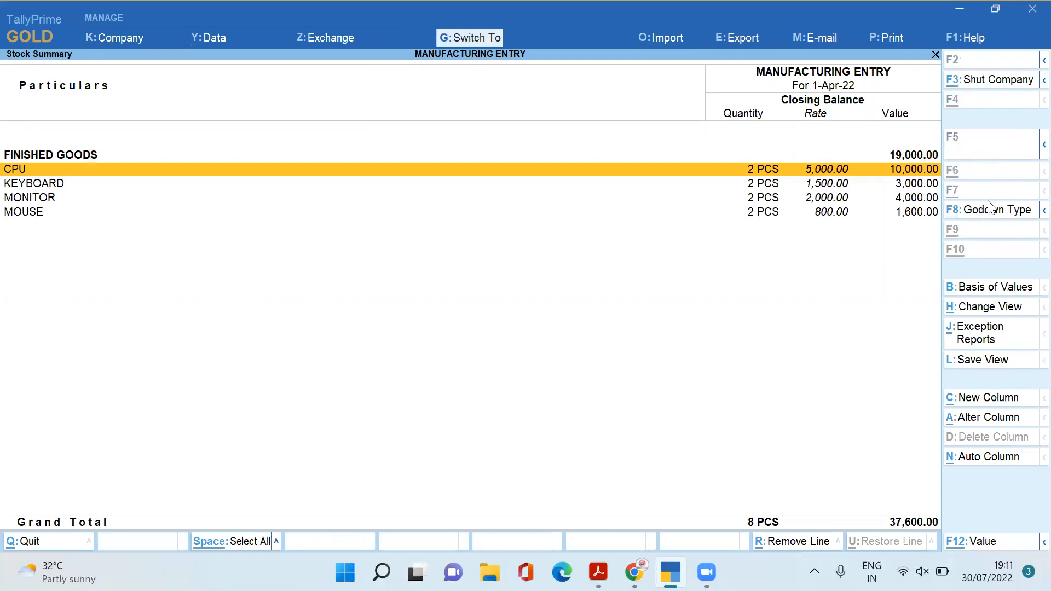
pyautogui.hotkey('ctrl', 'Return')
pyautogui.press('Return')
pyautogui.hotkey('alt', 'c')
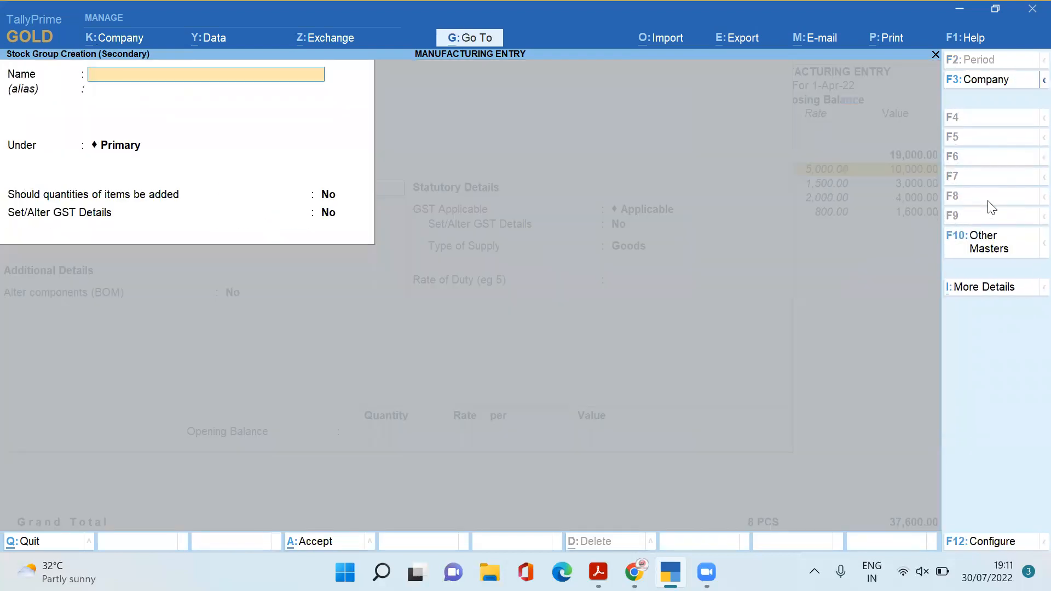
pyautogui.write('RAW MATERIAL')
pyautogui.press('Return')
pyautogui.press('Return')
pyautogui.press('Return')
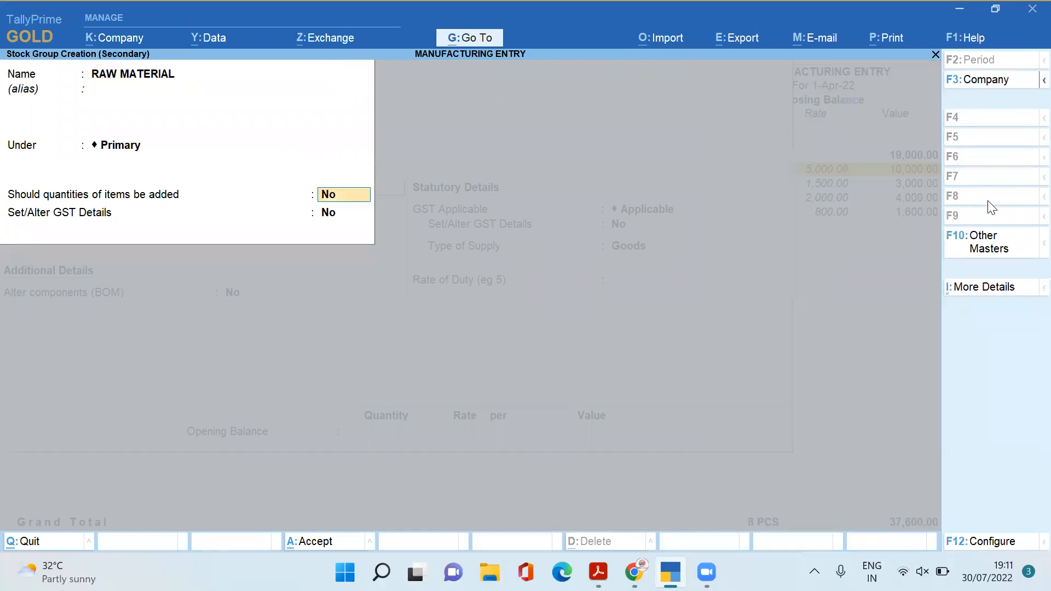
pyautogui.hotkey('ctrl', 'a')
pyautogui.hotkey('ctrl', 'a')
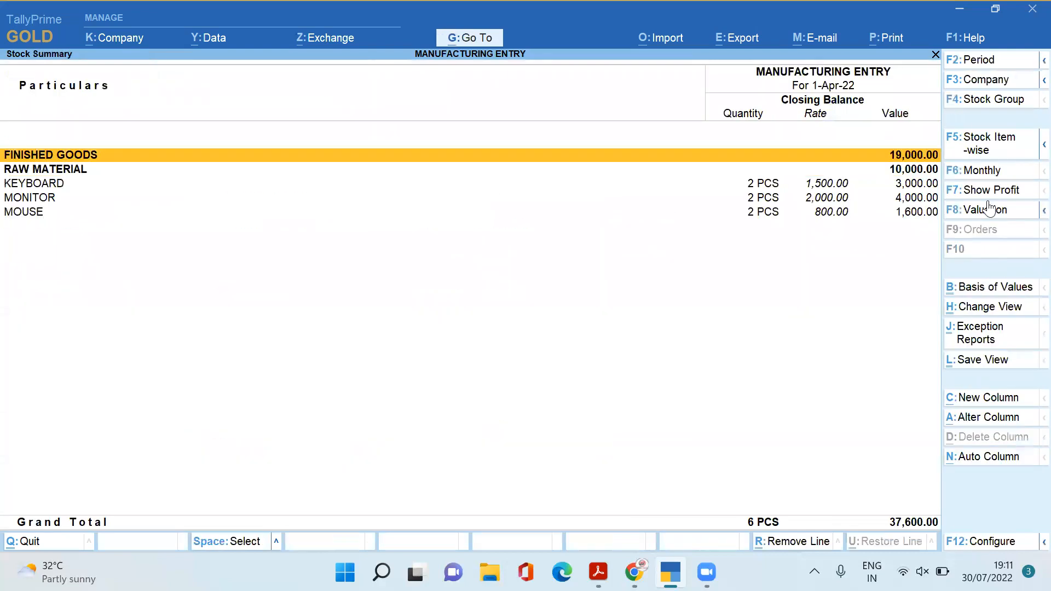
# Move the KEYBOARD stock item under the RAW MATERIAL group and save it
pyautogui.press('Down')
pyautogui.press('Down')
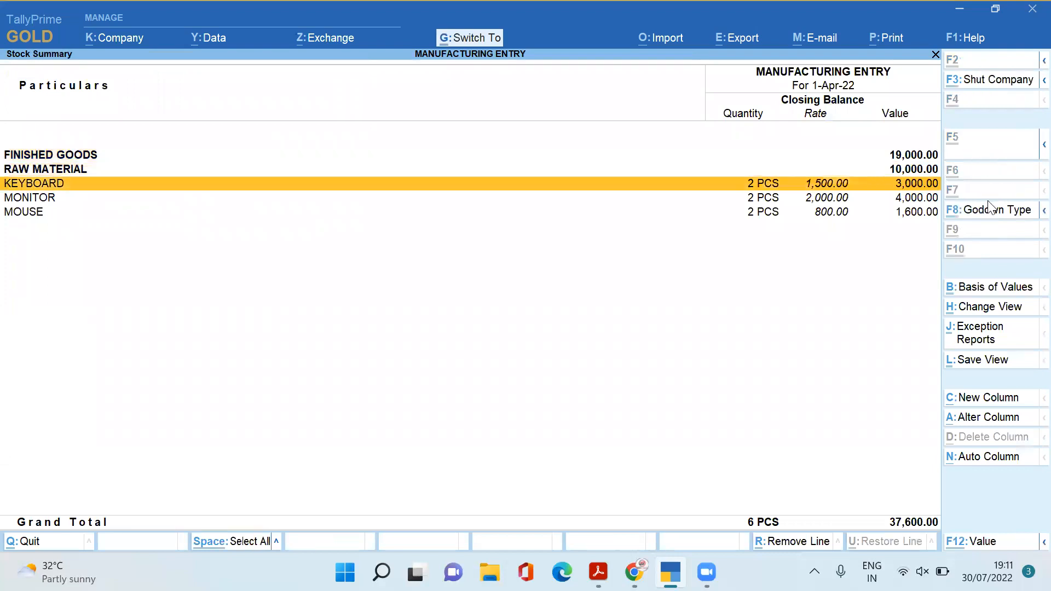
pyautogui.hotkey('ctrl', 'Return')
pyautogui.press('Return')
pyautogui.press('Return')
pyautogui.press('Down')
pyautogui.press('Down')
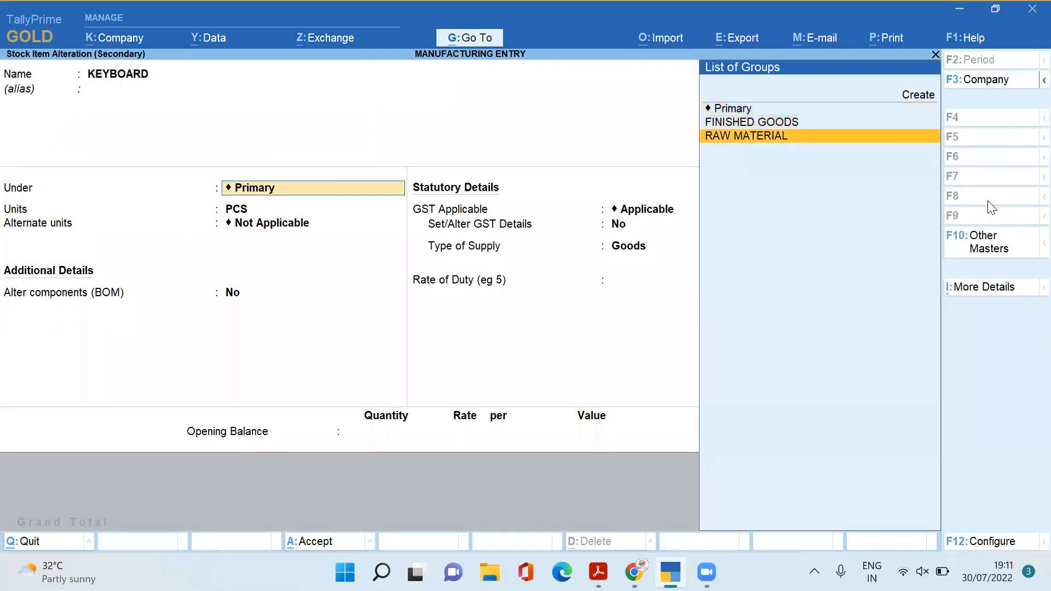
pyautogui.press('Return')
pyautogui.hotkey('ctrl', 'a')
pyautogui.press('Return')
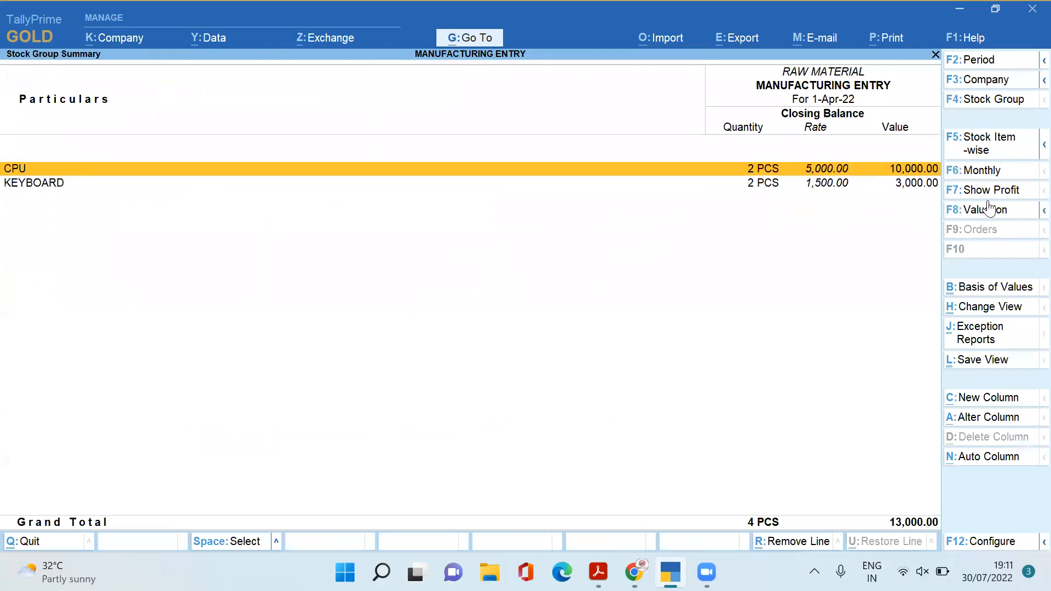
pyautogui.press('Escape')
# Move the MONITOR stock item under the RAW MATERIAL group and save it
pyautogui.press('Down')
pyautogui.hotkey('ctrl', 'Return')
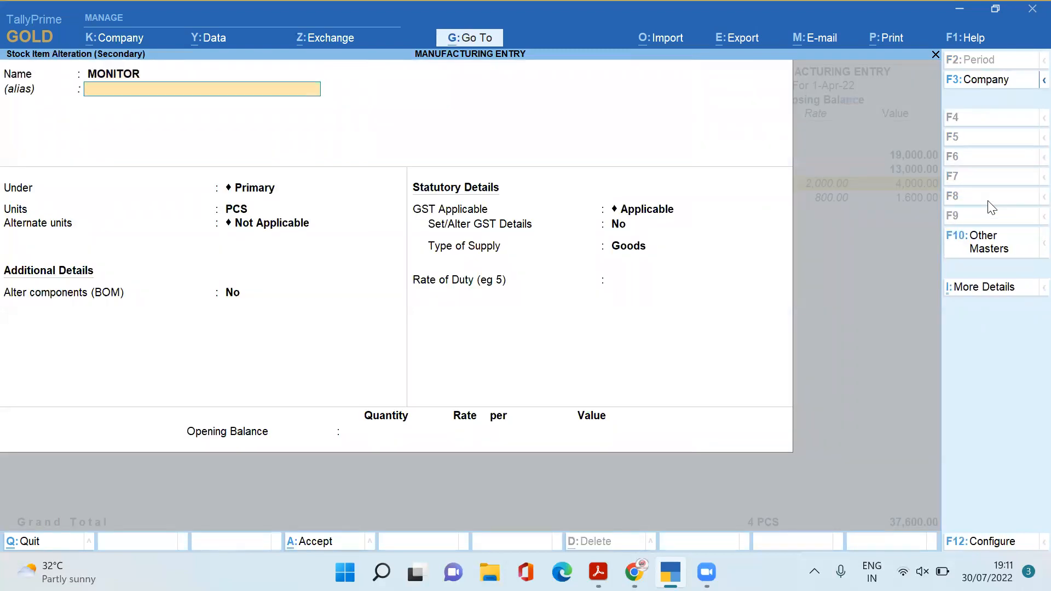
pyautogui.press('Return')
pyautogui.press('Return')
pyautogui.press('Return')
pyautogui.press('Return')
pyautogui.press('Return')
pyautogui.press('BackSpace')
pyautogui.press('Down')
pyautogui.press('Down')
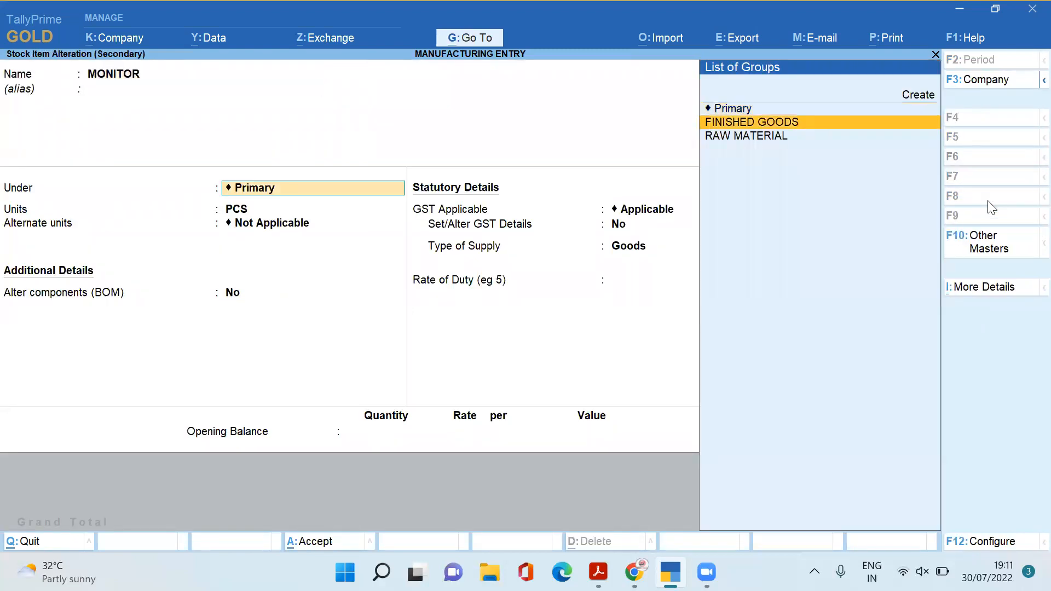
pyautogui.press('Return')
pyautogui.hotkey('ctrl', 'a')
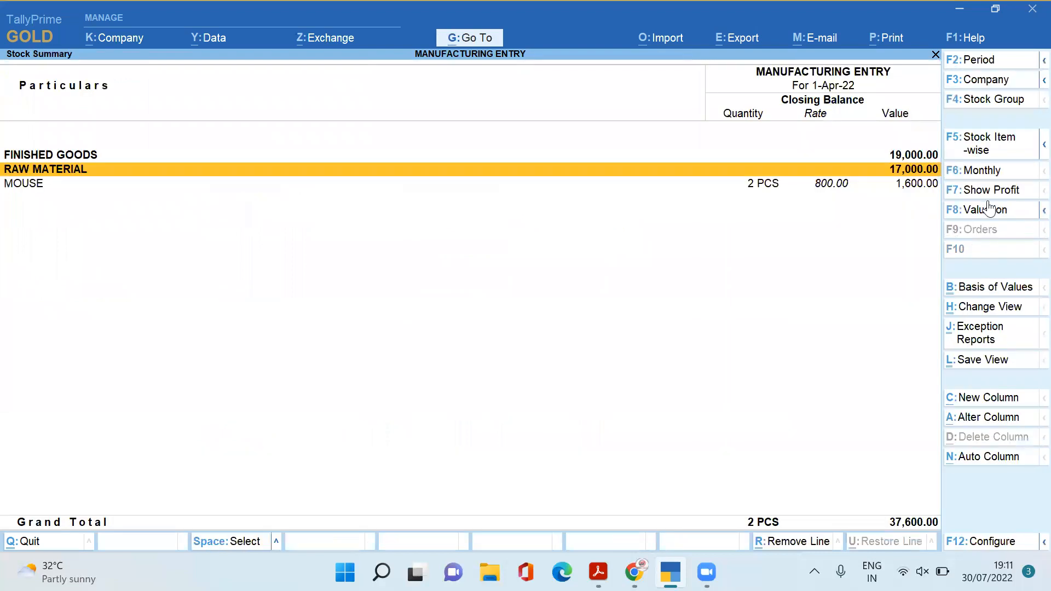
# Move the MOUSE stock item under the RAW MATERIAL group and save it
pyautogui.press('Down')
pyautogui.hotkey('ctrl', 'Return')
pyautogui.press('Return')
pyautogui.press('Return')
pyautogui.press('Down')
pyautogui.press('Down')
pyautogui.press('Return')
pyautogui.hotkey('ctrl', 'a')
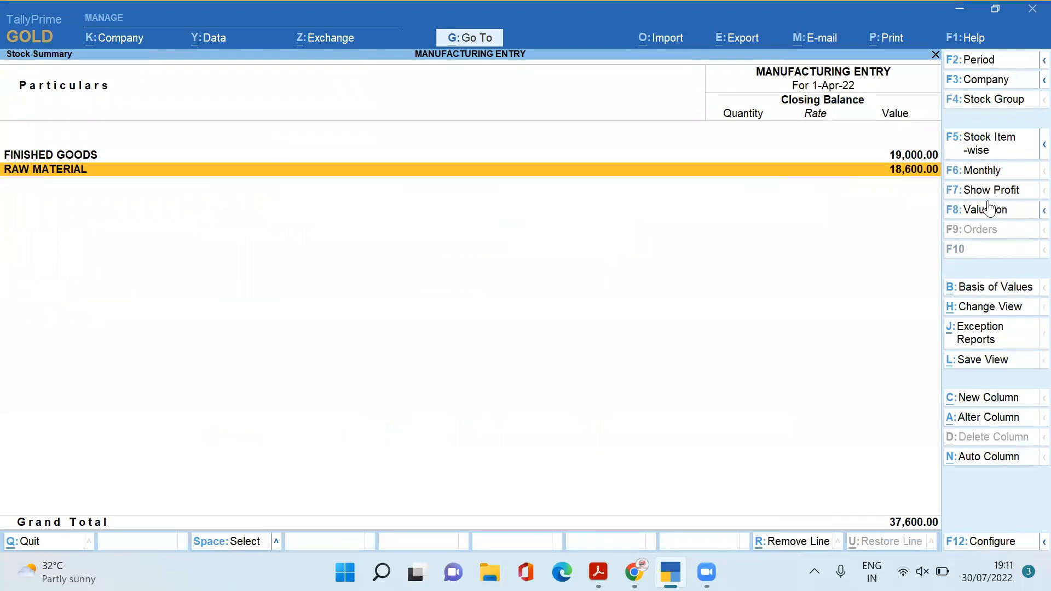
# Examine the items in the RAW MATERIAL and FINISHED GOODS groups, then return to the Gateway of Tally
pyautogui.press('Return')
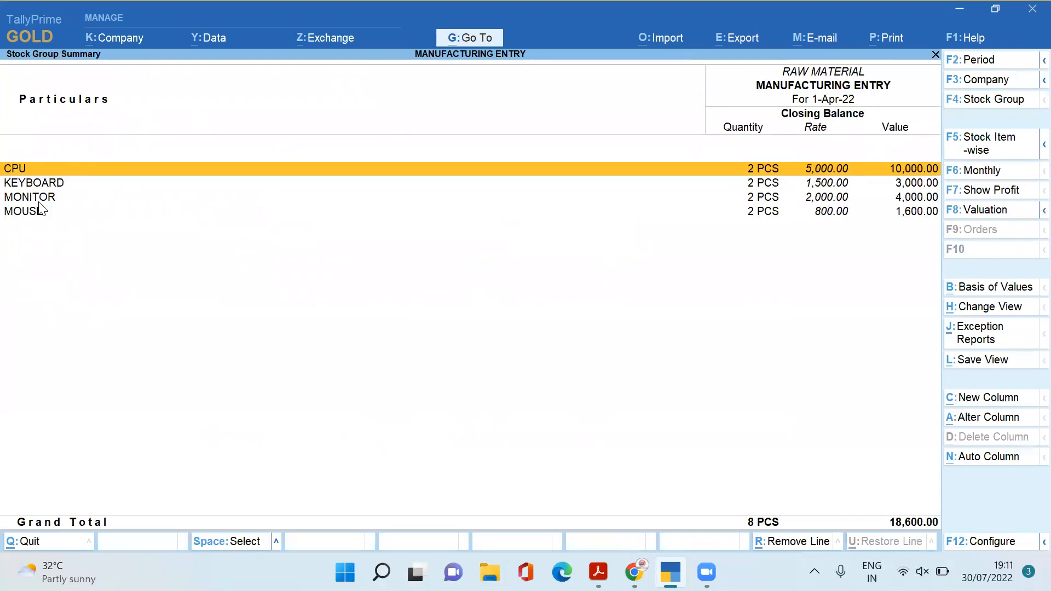
pyautogui.press('Escape')
pyautogui.press('Up')
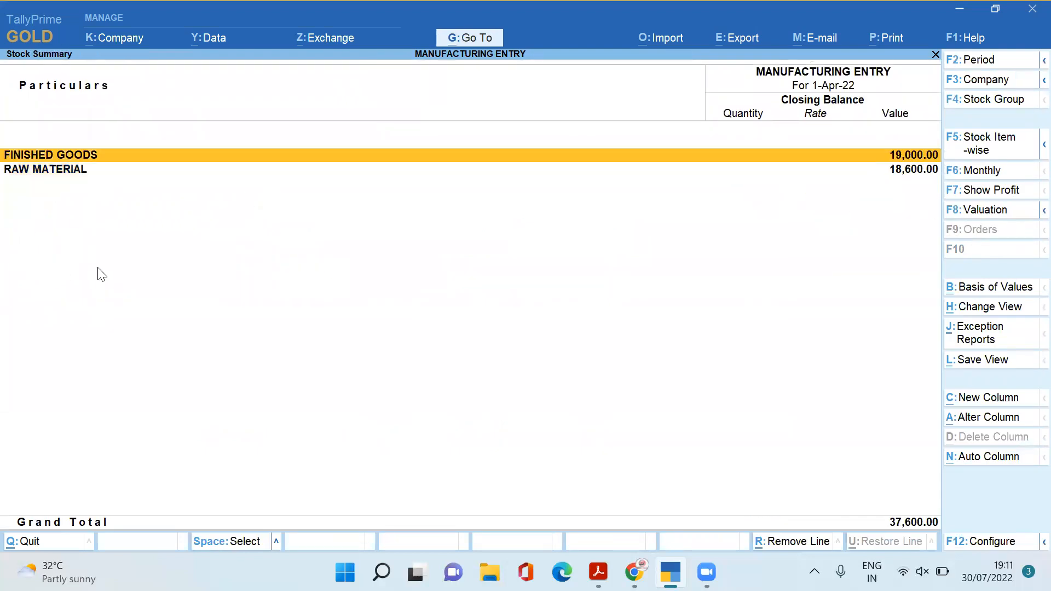
pyautogui.press('Return')
pyautogui.press('Escape')
pyautogui.press('Escape')
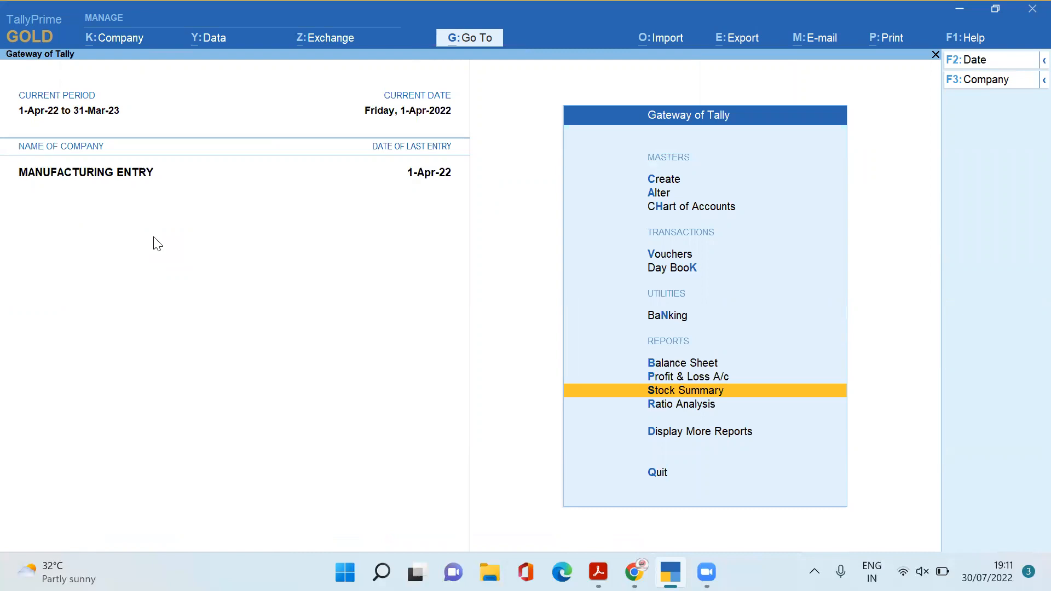
pyautogui.press('Up')
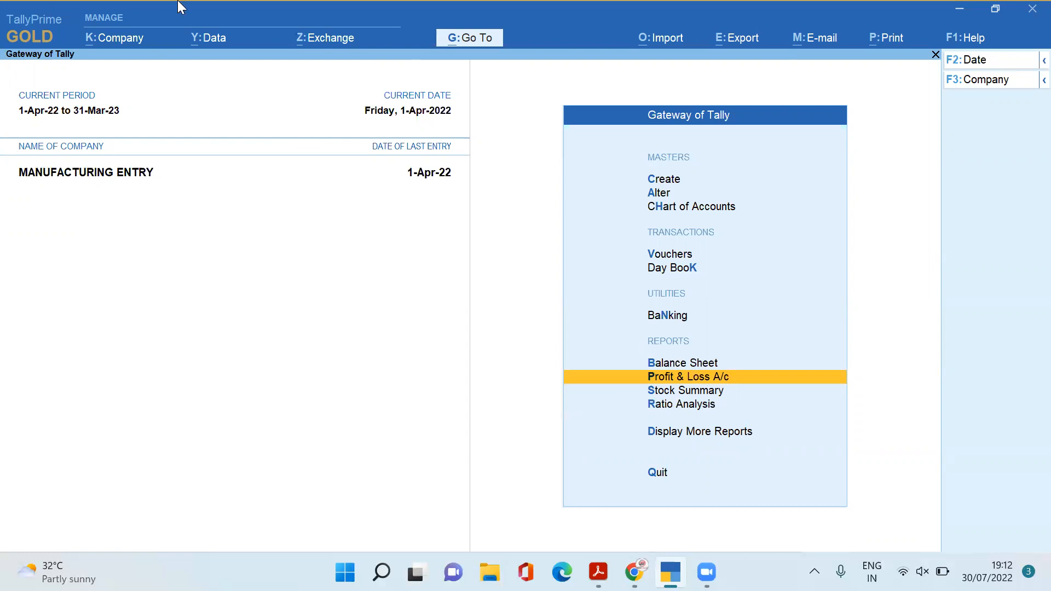
pyautogui.click(998, 2)
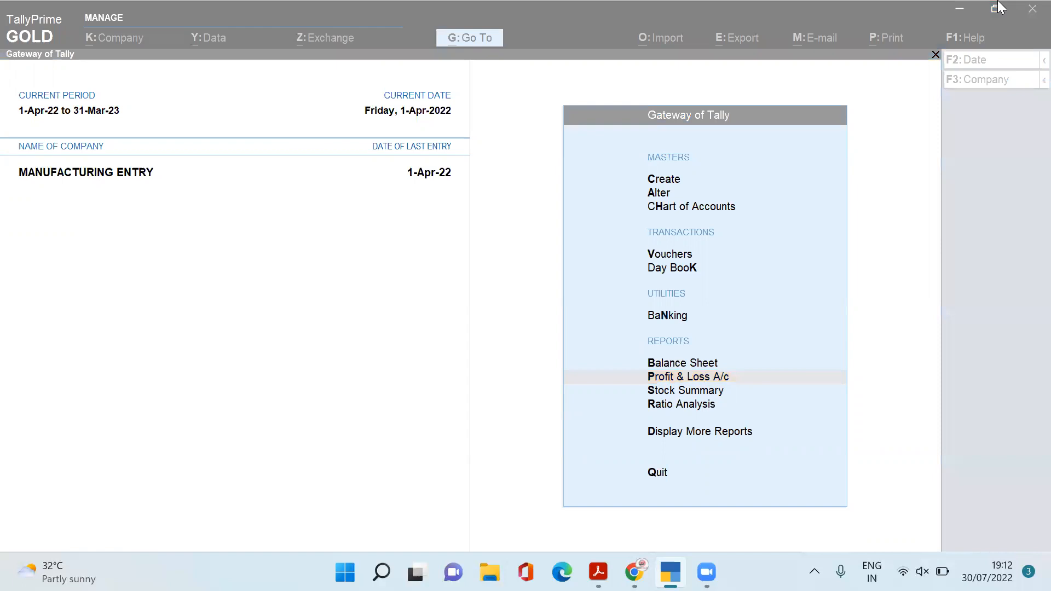